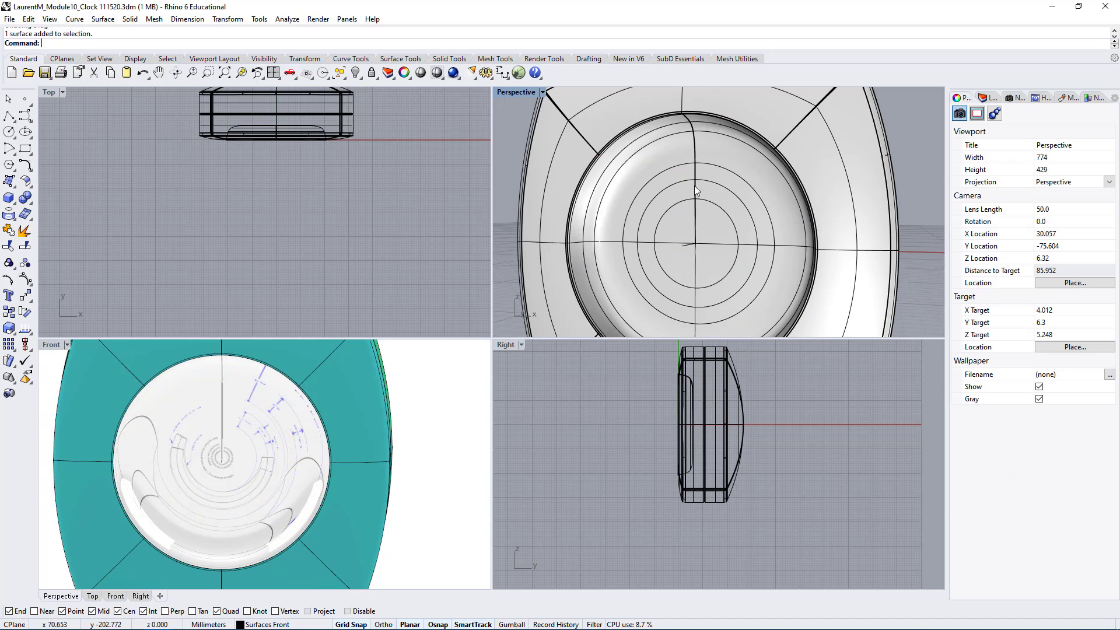
Select the profile curve on the recessed dial and inspect the distorted drawing texture in the Front view
{"action": "left_click", "coordinate": [713, 165]}
{"action": "left_click", "coordinate": [733, 183]}
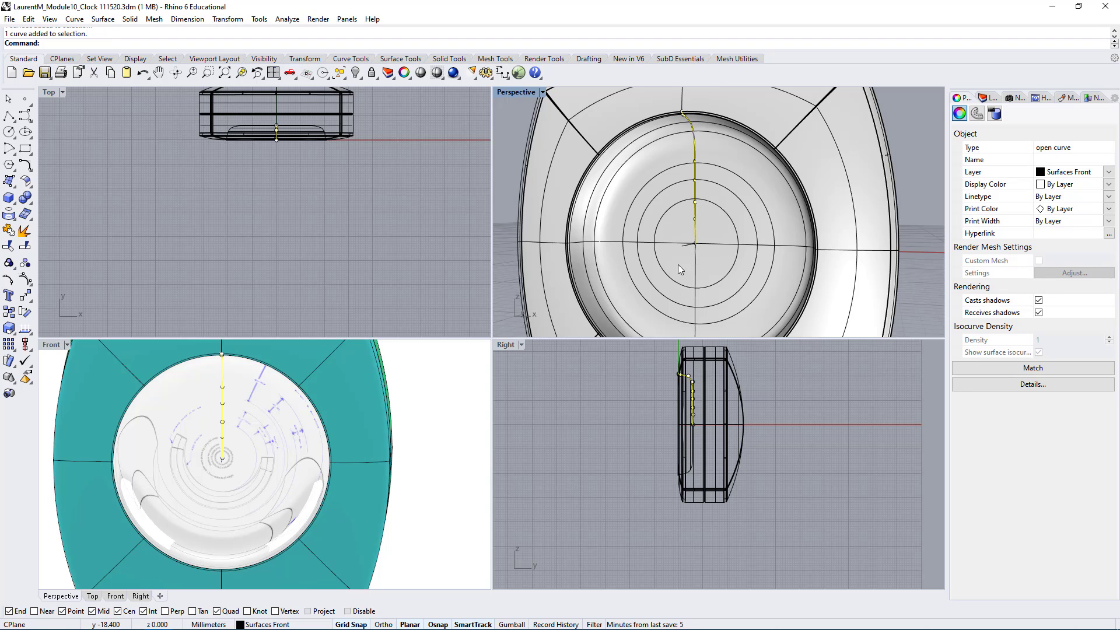
{"action": "scroll", "coordinate": [206, 430], "scroll_direction": "up", "scroll_amount": 8}
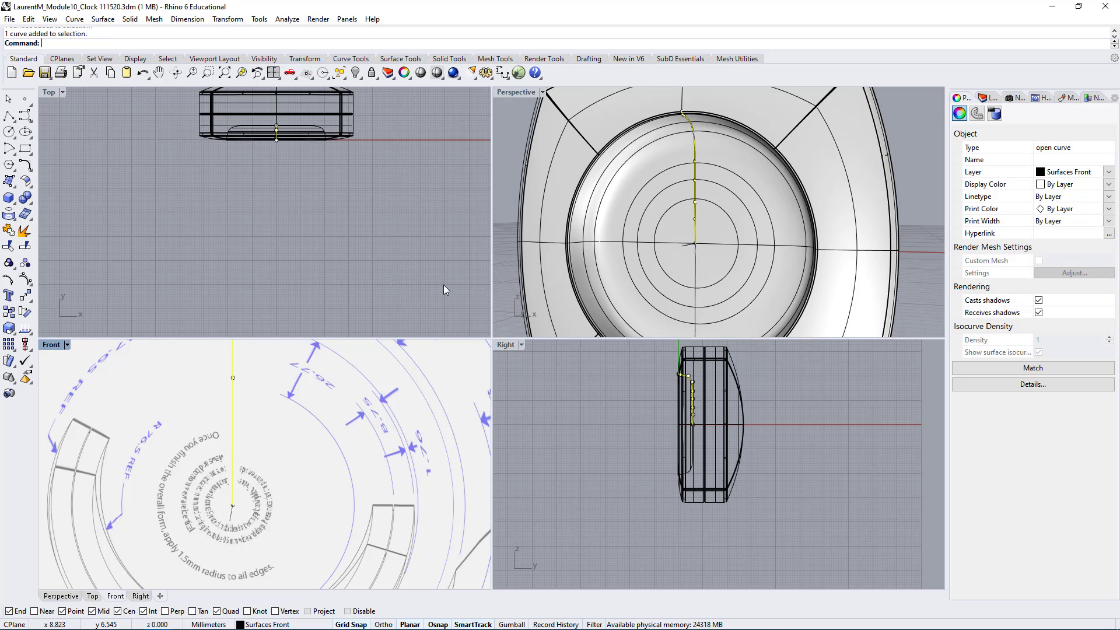
{"action": "scroll", "coordinate": [300, 464], "scroll_direction": "down", "scroll_amount": 6}
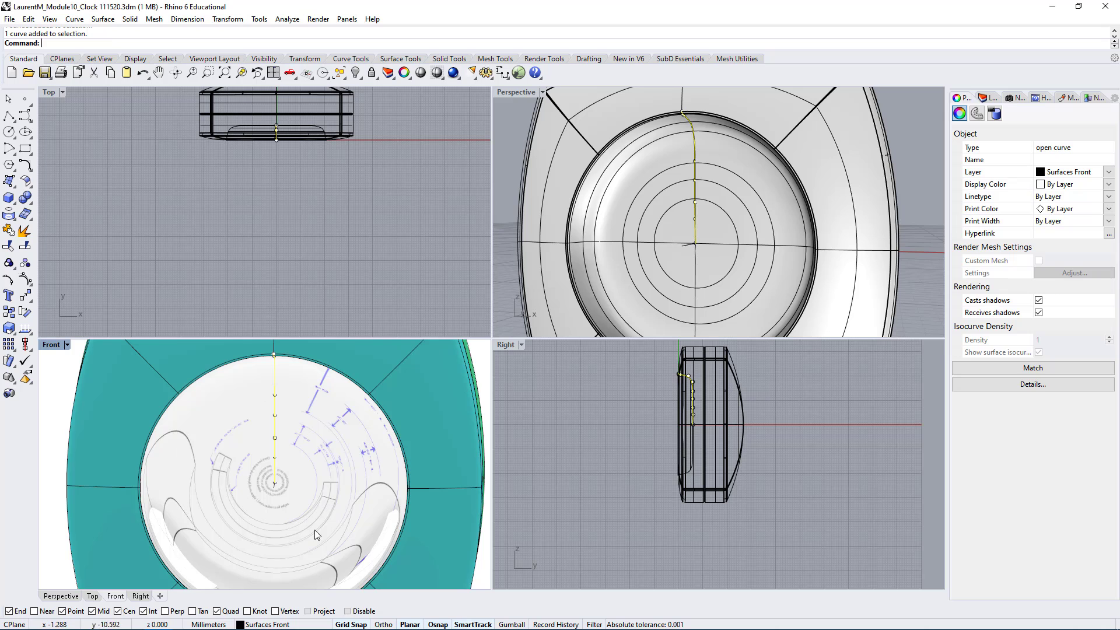
Maximize the Perspective view, clear the curve selection and select the recessed circular dial surface on the clock's front
{"action": "double_click", "coordinate": [516, 92]}
{"action": "scroll", "coordinate": [510, 122], "scroll_direction": "down", "scroll_amount": 5}
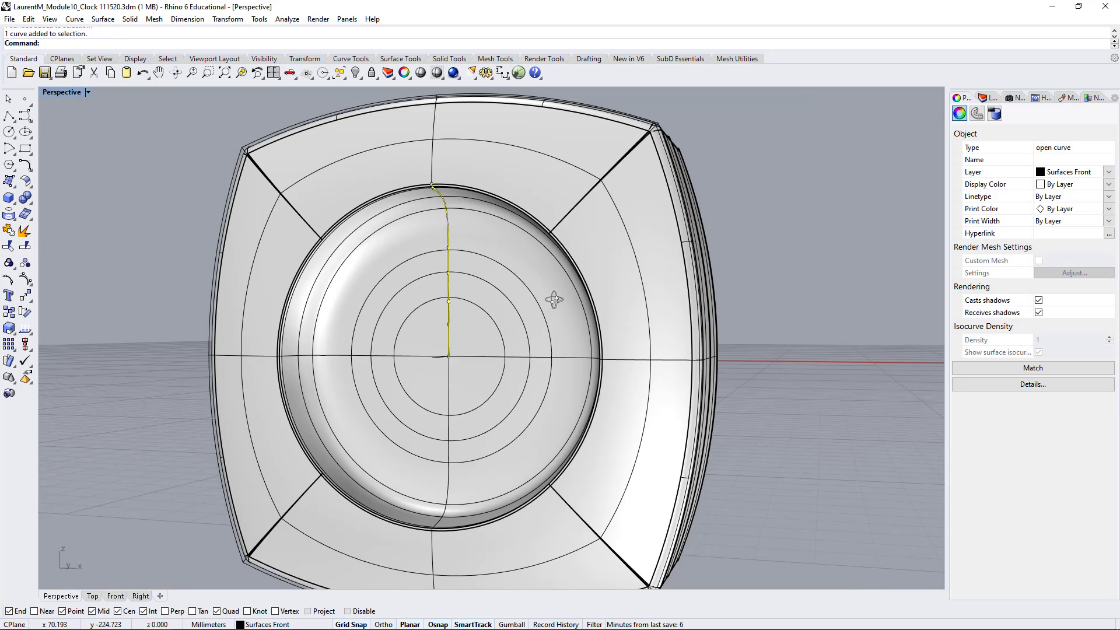
{"action": "right_click_drag", "start_coordinate": [510, 123], "coordinate": [792, 225]}
{"action": "key", "text": "Escape"}
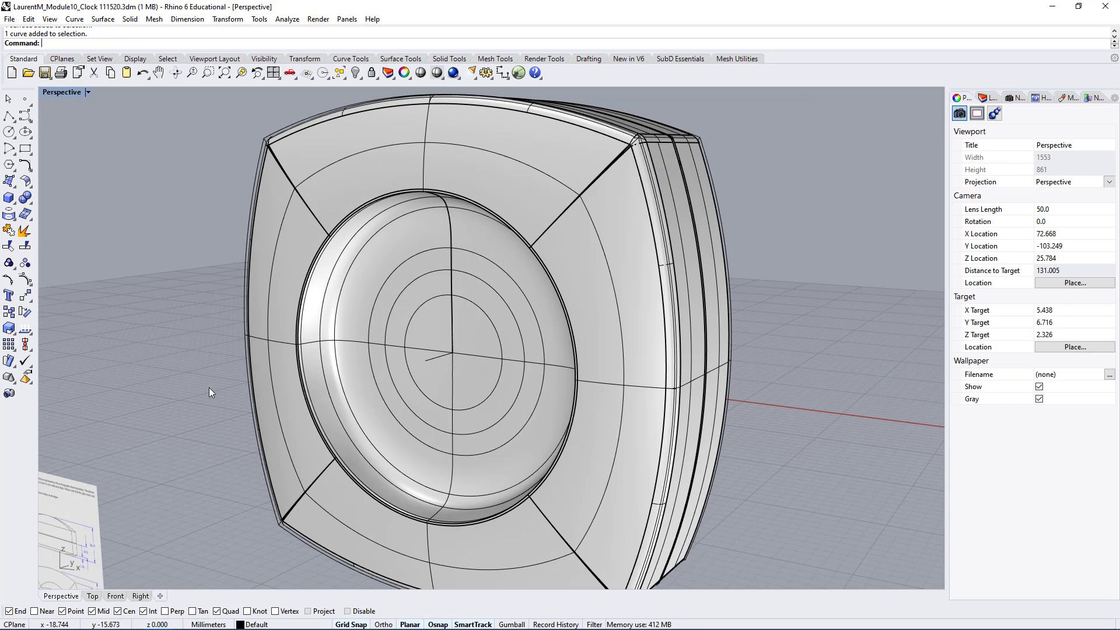
{"action": "right_click_drag", "start_coordinate": [187, 427], "coordinate": [384, 259]}
{"action": "left_click", "coordinate": [383, 256]}
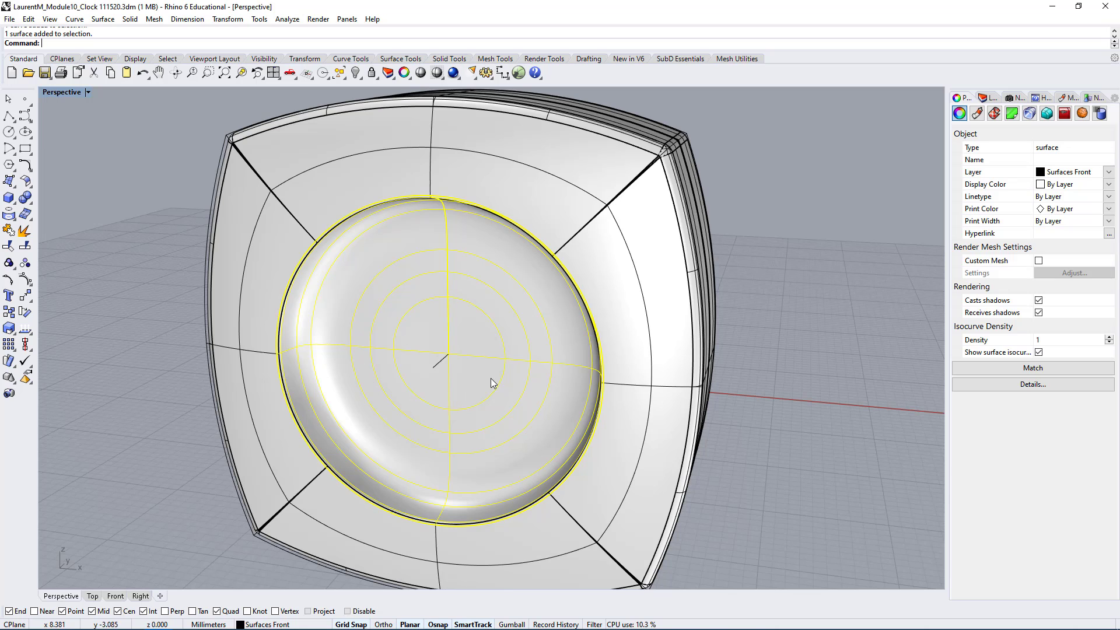
{"action": "right_click_drag", "start_coordinate": [492, 378], "coordinate": [419, 320]}
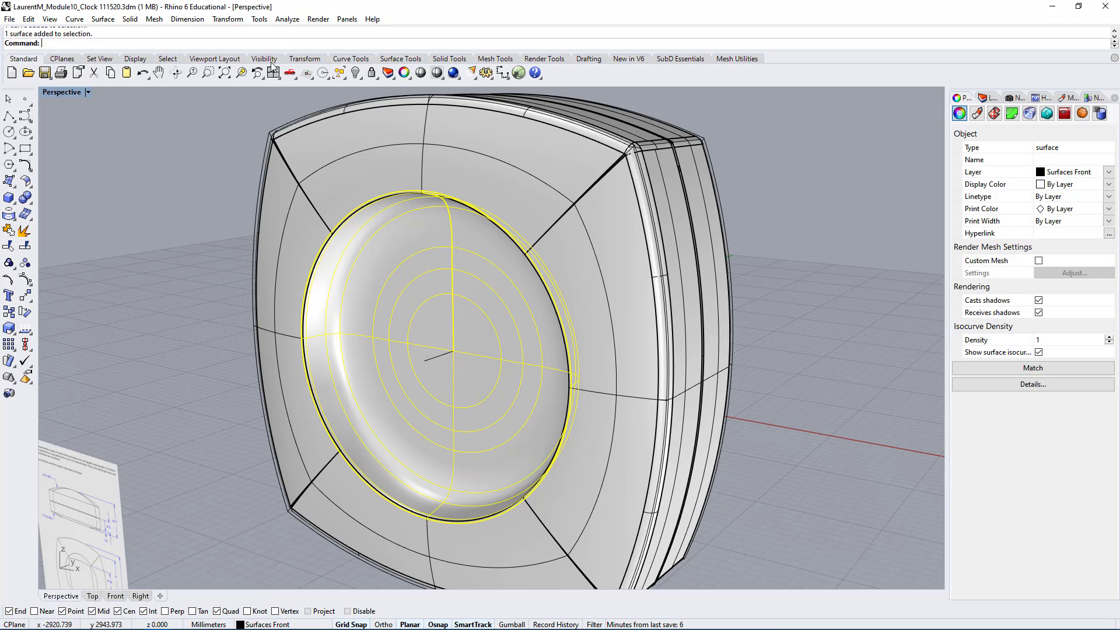
Show the Texture Mapping toolset from Render Tools as a floating palette beside the clock
{"action": "left_click", "coordinate": [138, 60]}
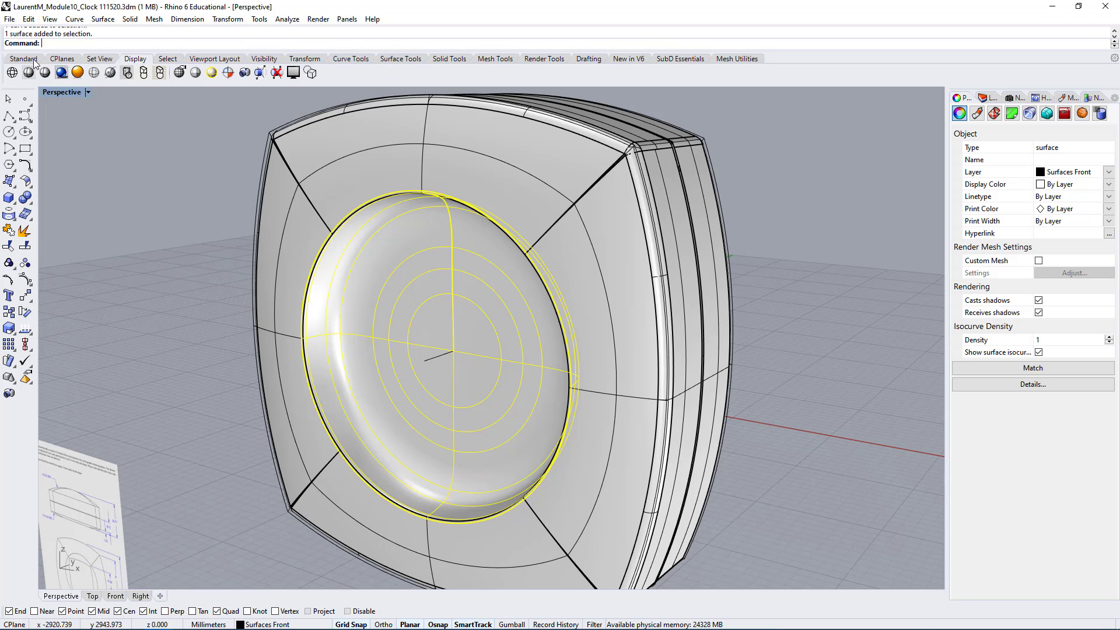
{"action": "left_click", "coordinate": [531, 60]}
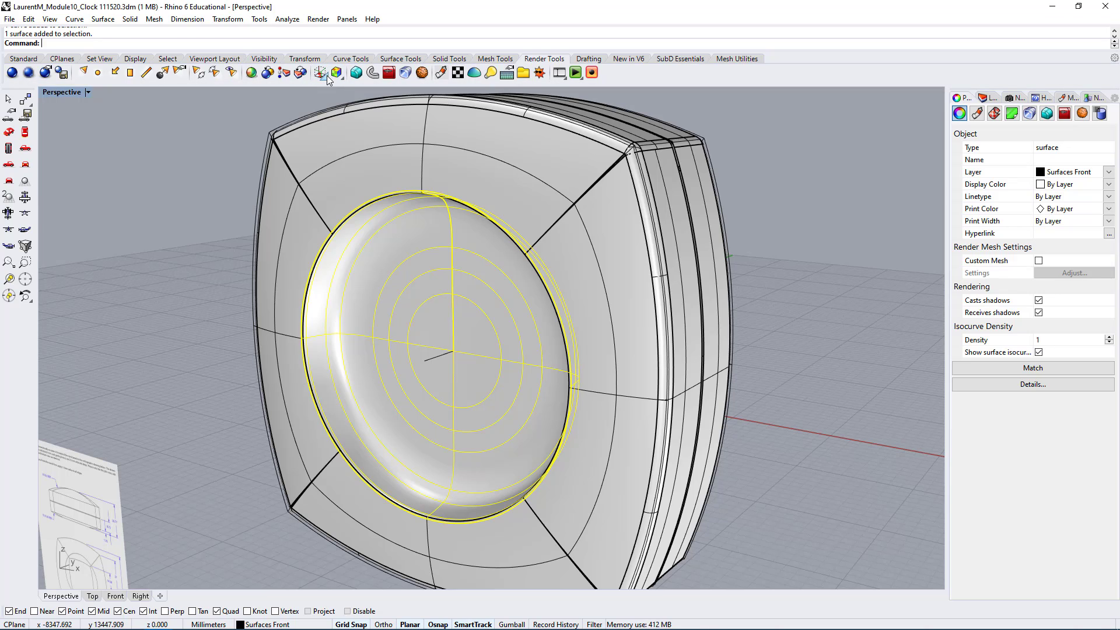
{"action": "left_click", "coordinate": [324, 80]}
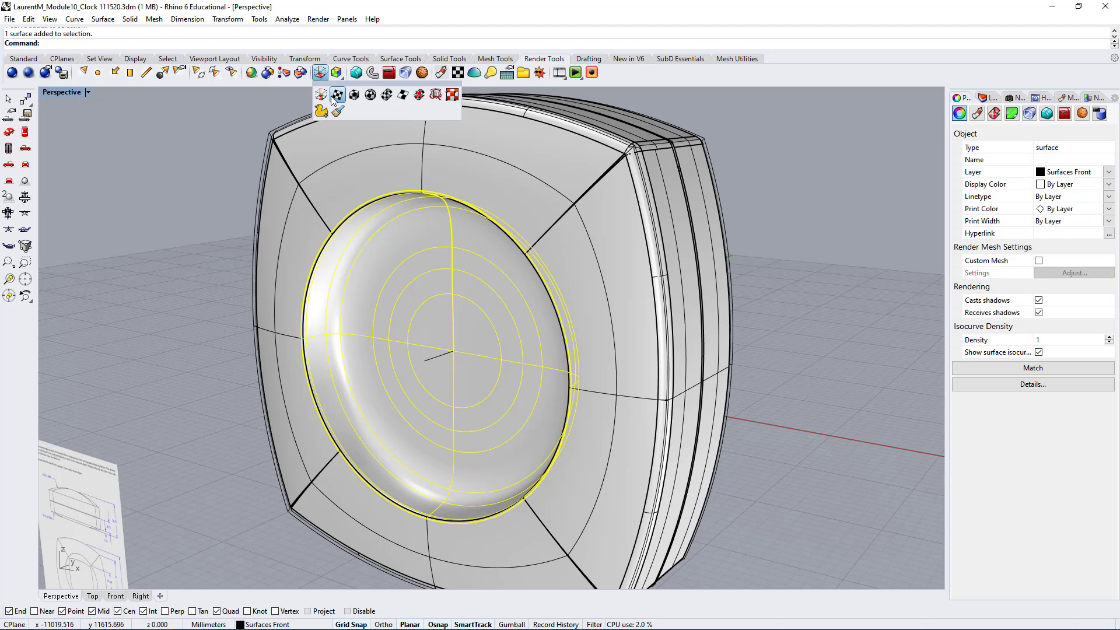
{"action": "left_click_drag", "start_coordinate": [382, 102], "coordinate": [228, 136]}
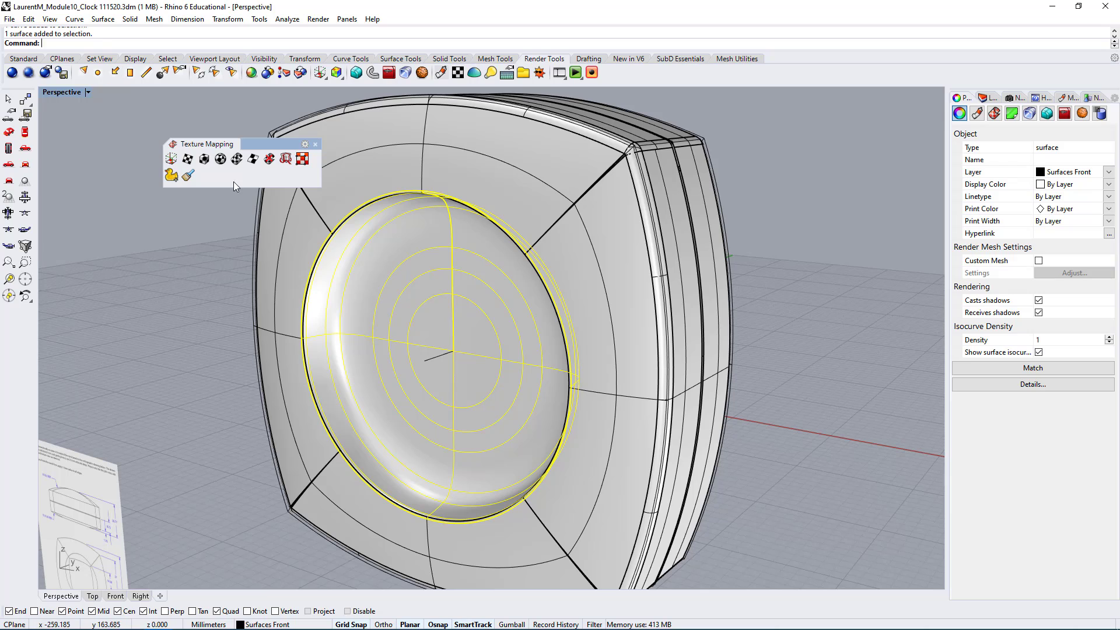
{"action": "left_click_drag", "start_coordinate": [254, 145], "coordinate": [198, 124]}
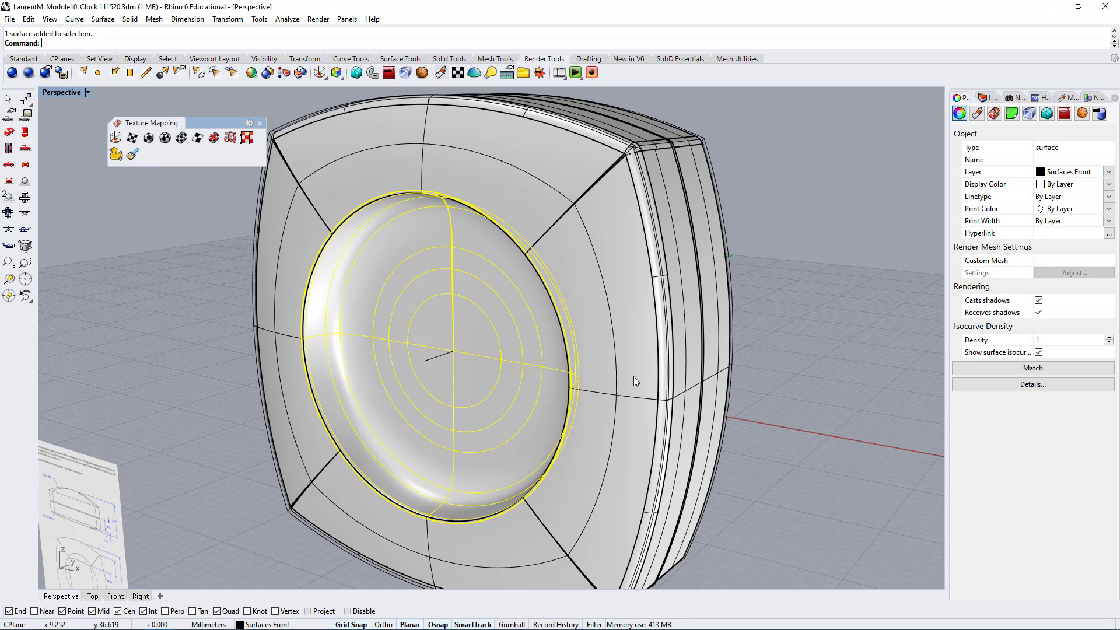
Examine the dial surface from several angles, restore the four-view layout and inspect how its drawing texture is mapped in the Front view
{"action": "right_click_drag", "start_coordinate": [311, 207], "coordinate": [527, 324]}
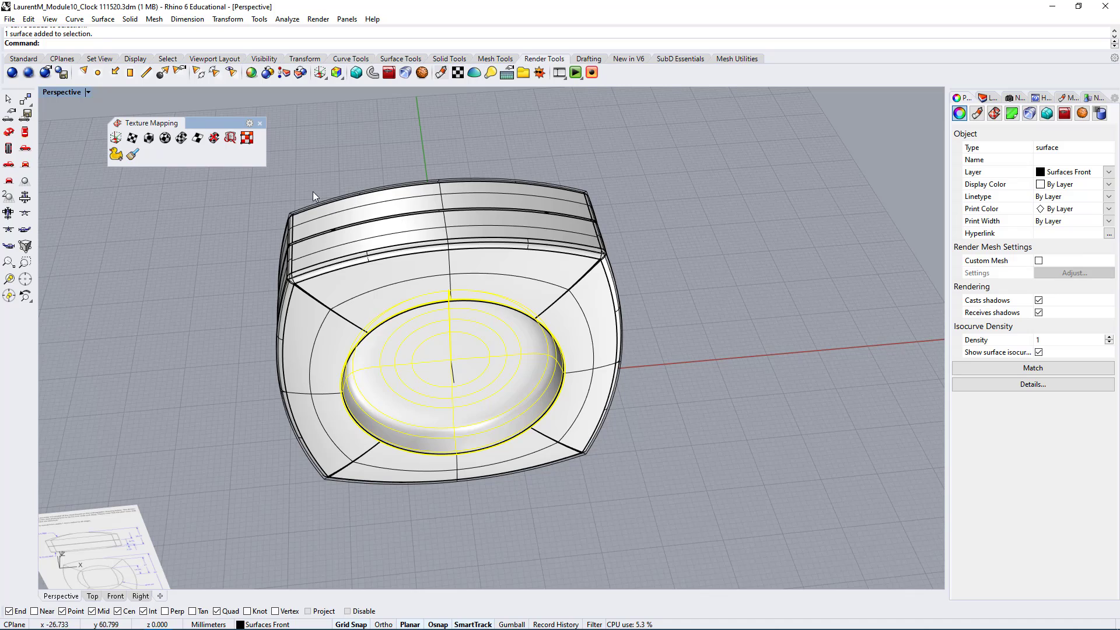
{"action": "right_click_drag", "start_coordinate": [593, 479], "coordinate": [522, 445]}
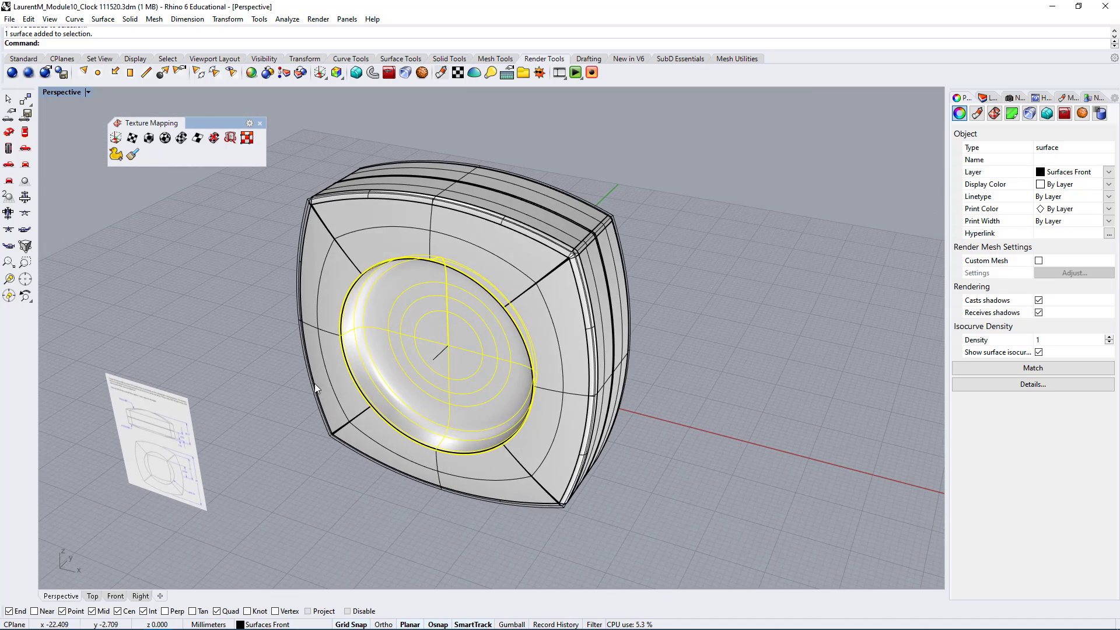
{"action": "right_click_drag", "start_coordinate": [394, 465], "coordinate": [447, 352]}
{"action": "scroll", "coordinate": [447, 352], "scroll_direction": "up", "scroll_amount": 5}
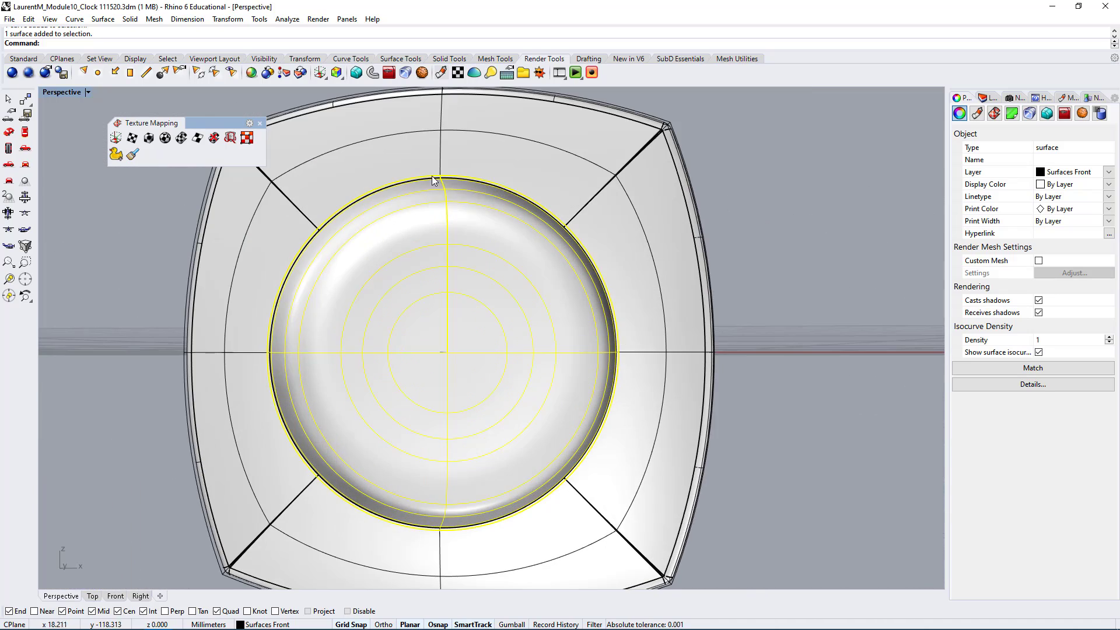
{"action": "double_click", "coordinate": [59, 94]}
{"action": "scroll", "coordinate": [390, 411], "scroll_direction": "down", "scroll_amount": 4}
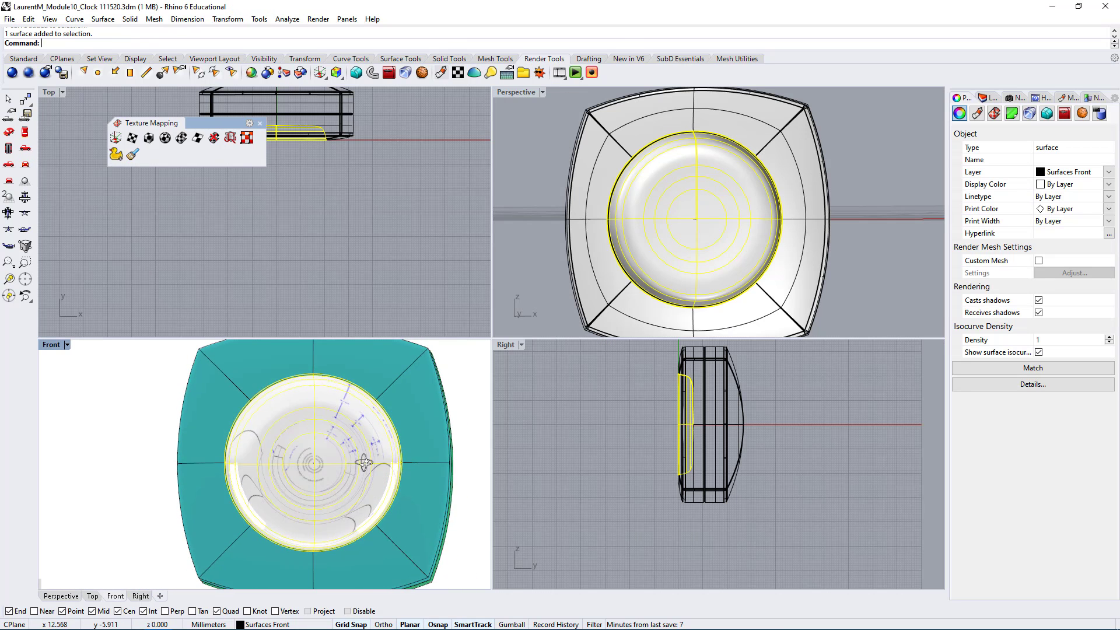
{"action": "scroll", "coordinate": [314, 399], "scroll_direction": "up", "scroll_amount": 8}
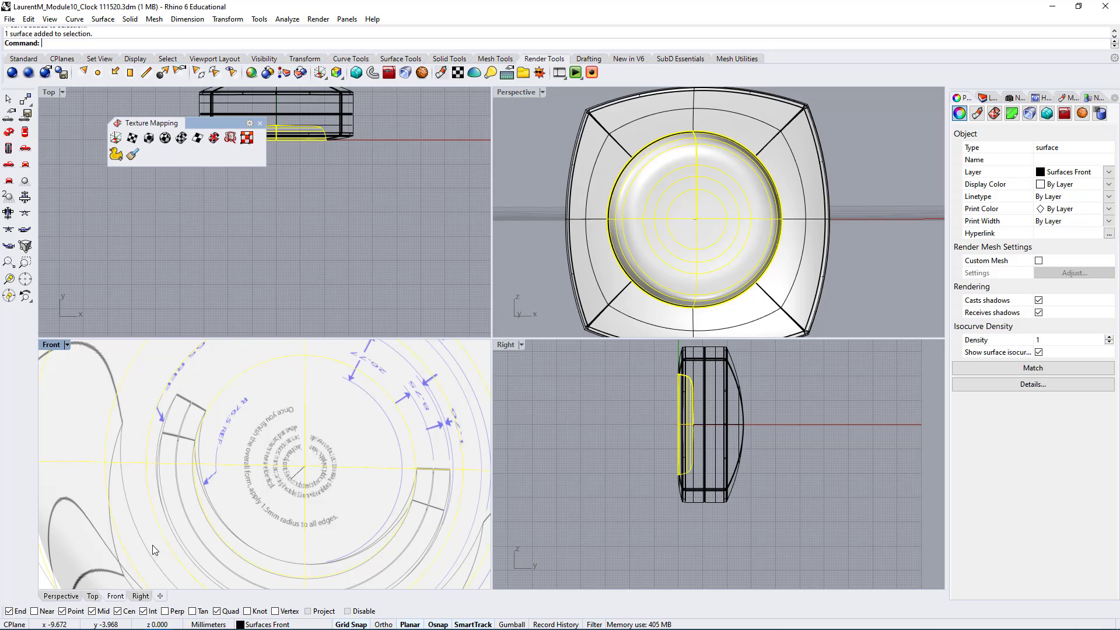
{"action": "scroll", "coordinate": [329, 481], "scroll_direction": "down", "scroll_amount": 3}
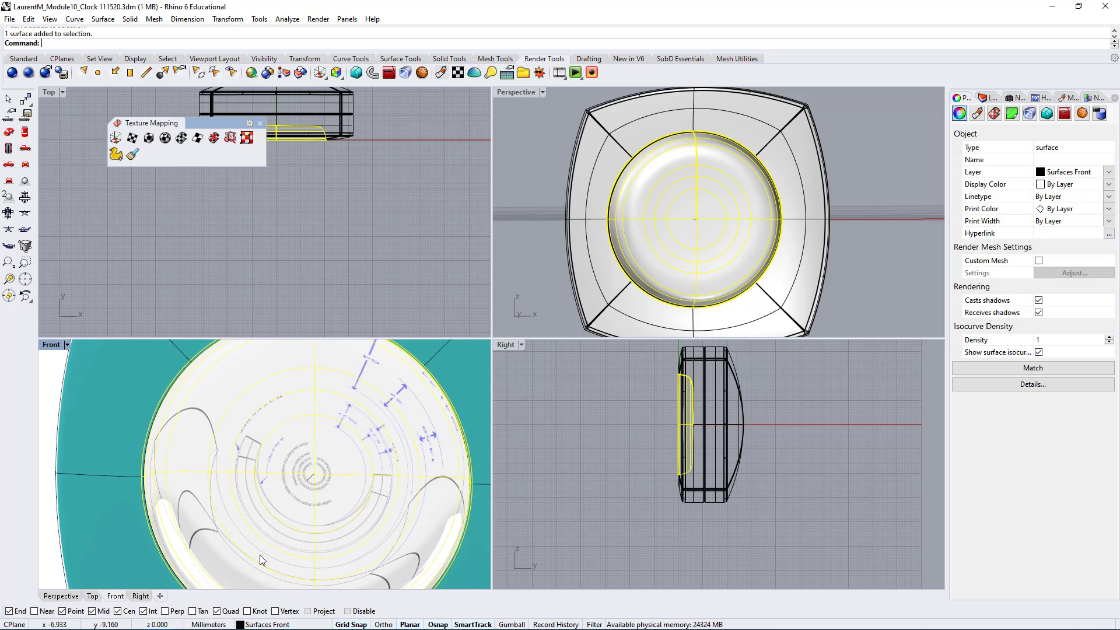
{"action": "scroll", "coordinate": [291, 479], "scroll_direction": "up", "scroll_amount": 4}
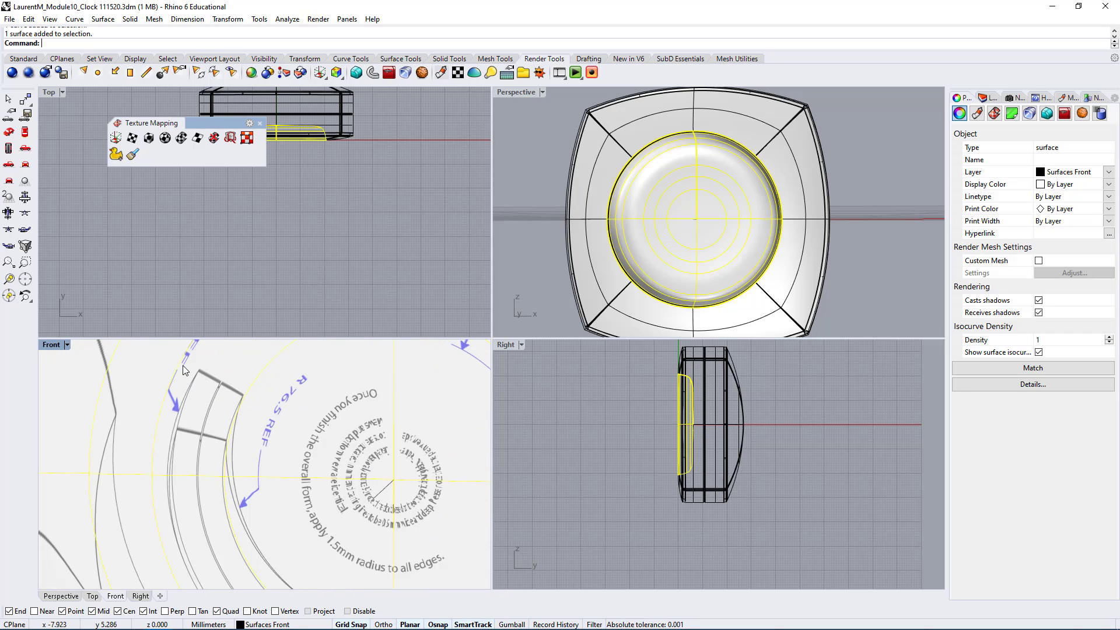
{"action": "scroll", "coordinate": [373, 509], "scroll_direction": "down", "scroll_amount": 3}
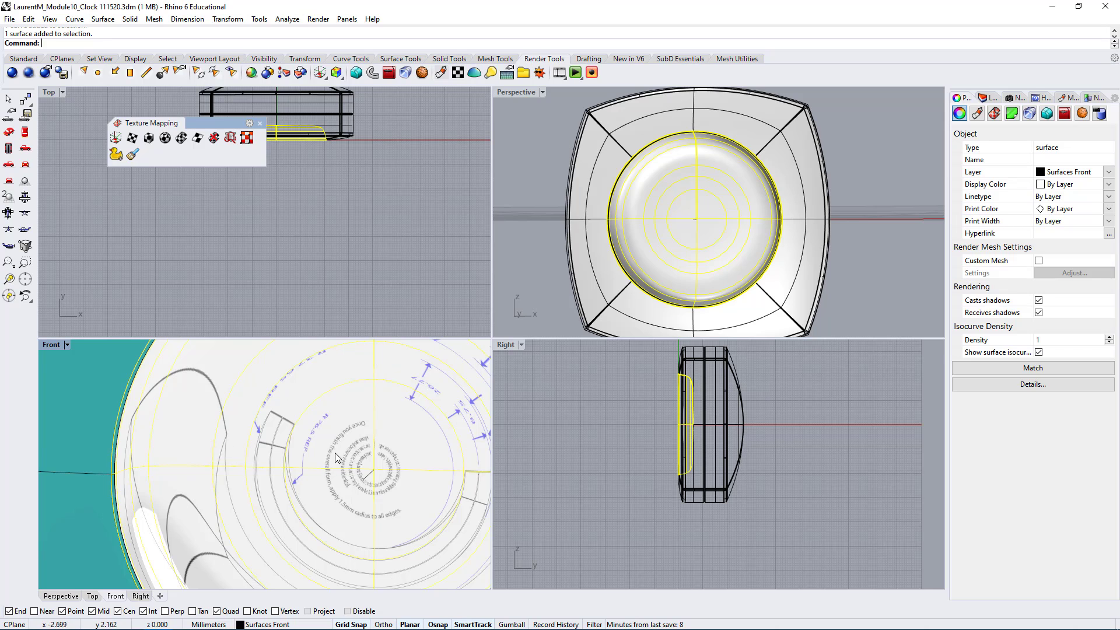
{"action": "scroll", "coordinate": [327, 456], "scroll_direction": "down", "scroll_amount": 4}
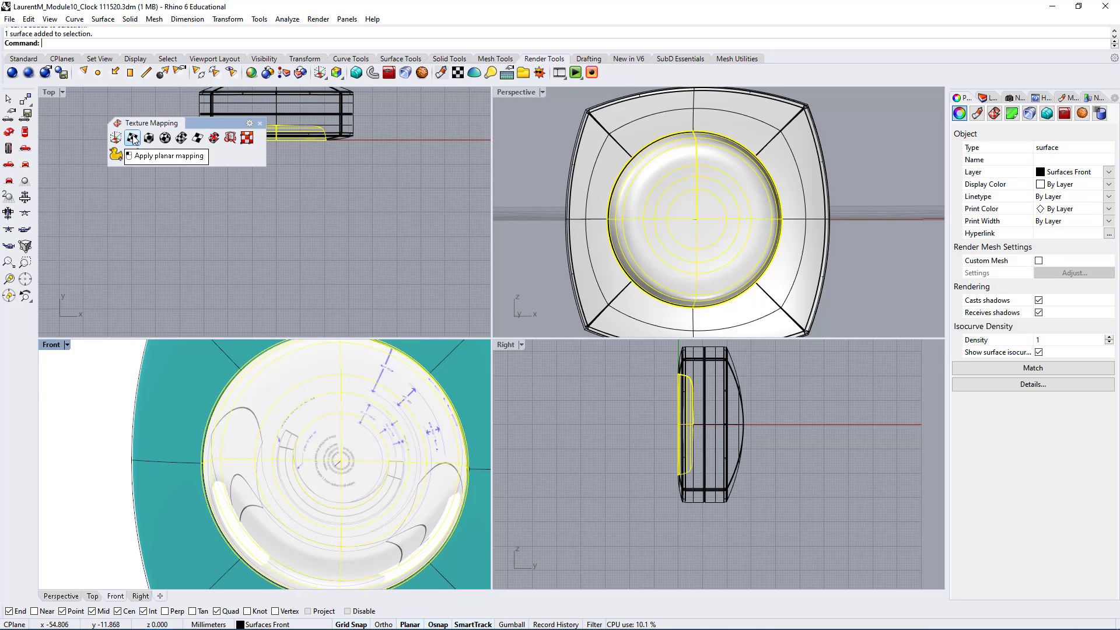
Reposition the floating Texture Mapping palette within the Top view and deselect the dial surface
{"action": "left_click_drag", "start_coordinate": [221, 122], "coordinate": [253, 159]}
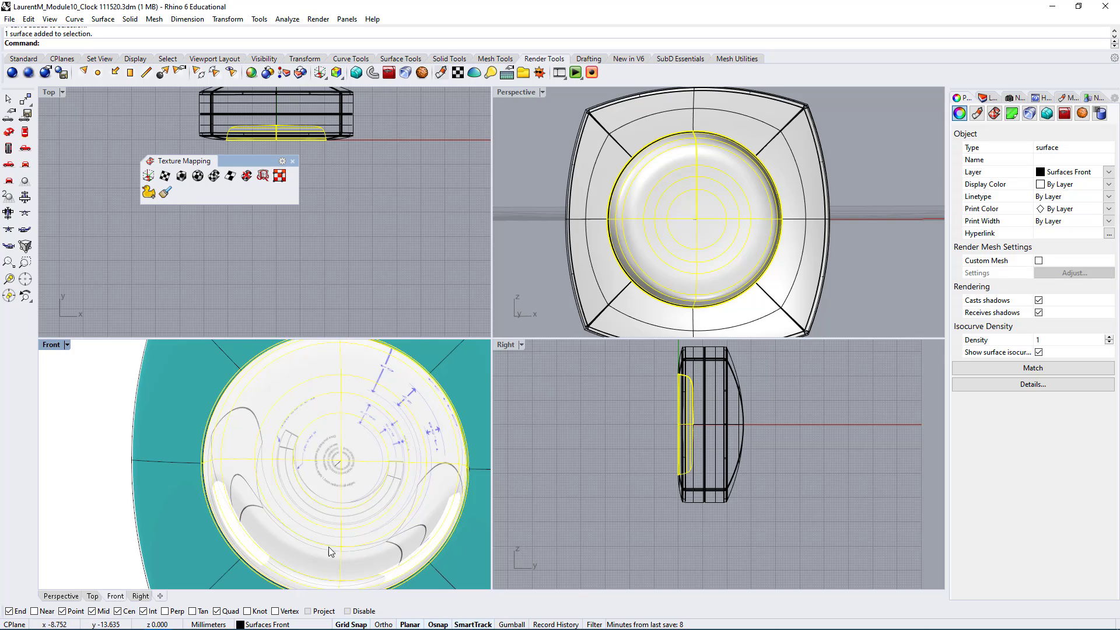
{"action": "left_click_drag", "start_coordinate": [239, 163], "coordinate": [325, 156]}
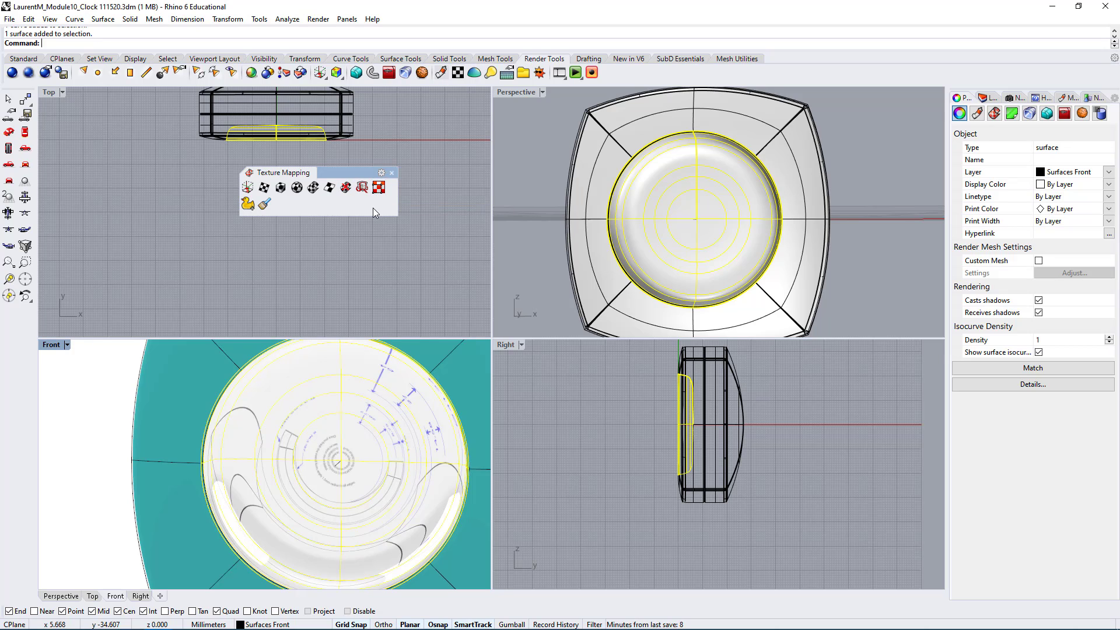
{"action": "left_click_drag", "start_coordinate": [353, 173], "coordinate": [364, 179]}
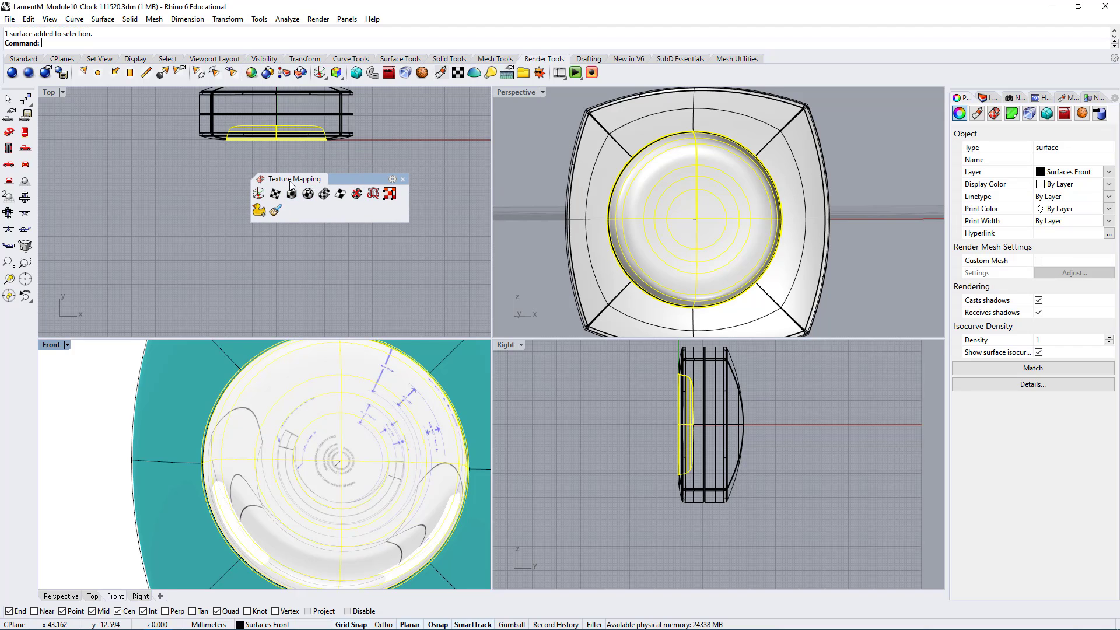
{"action": "left_click_drag", "start_coordinate": [291, 185], "coordinate": [231, 257]}
{"action": "left_click", "coordinate": [393, 223]}
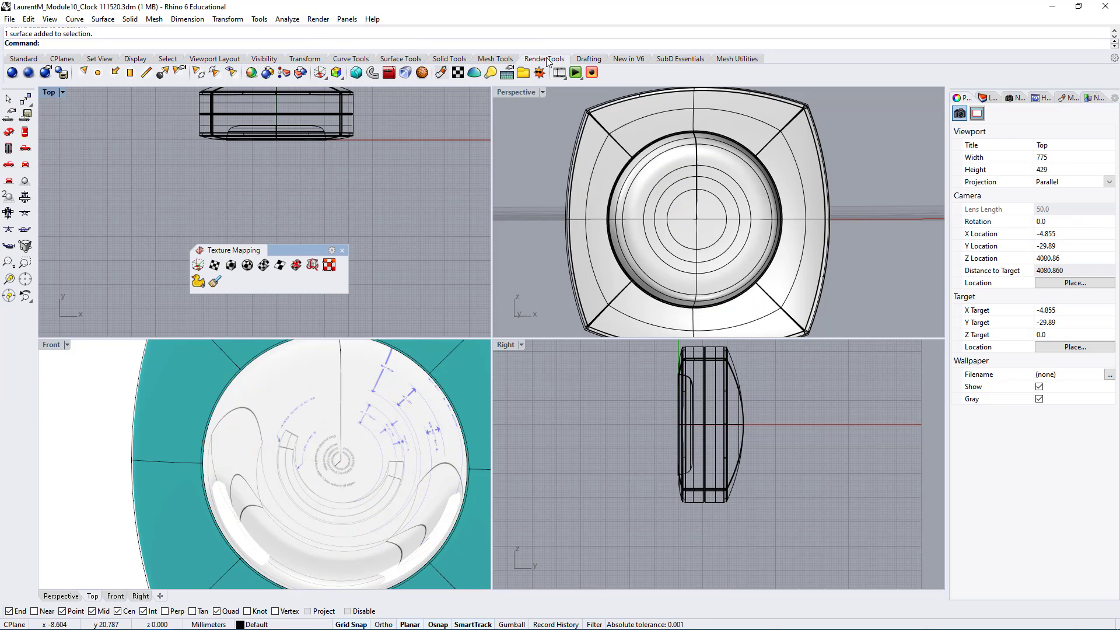
Detach the Texture Mapping toolset again as a floating palette over the Top view and bring back the Standard toolset
{"action": "left_click", "coordinate": [321, 74]}
{"action": "left_click", "coordinate": [325, 77]}
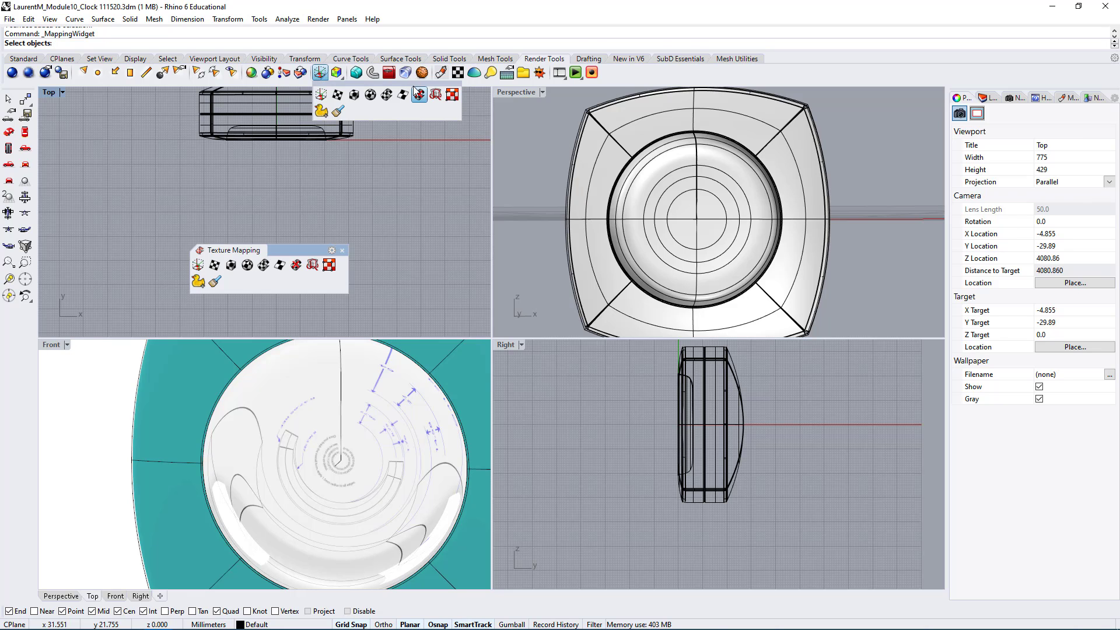
{"action": "left_click_drag", "start_coordinate": [412, 83], "coordinate": [256, 192]}
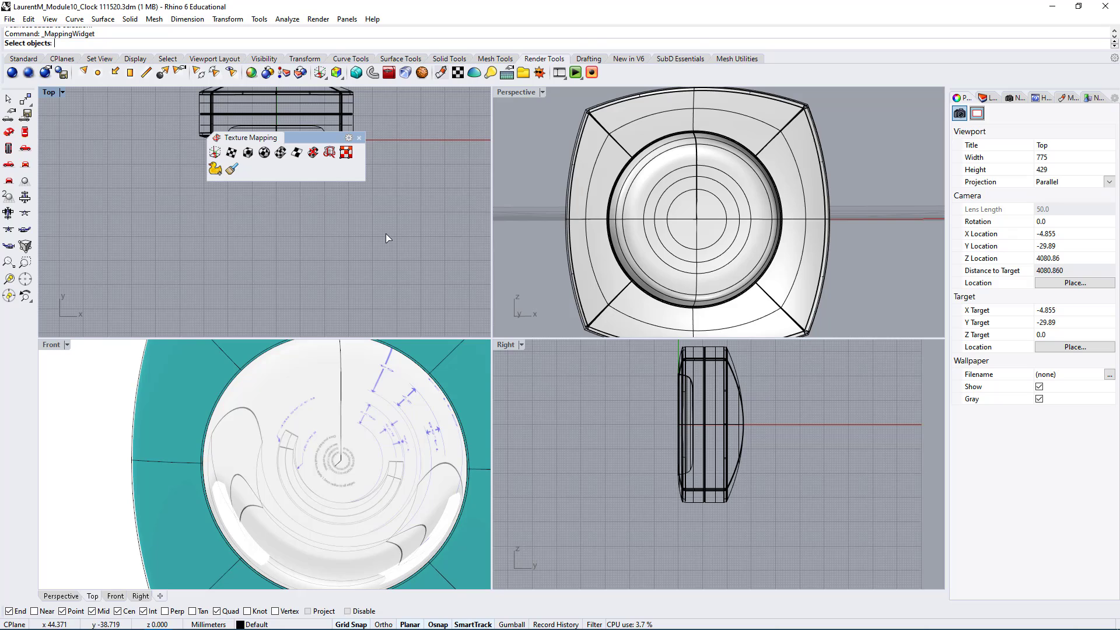
{"action": "left_click", "coordinate": [21, 59]}
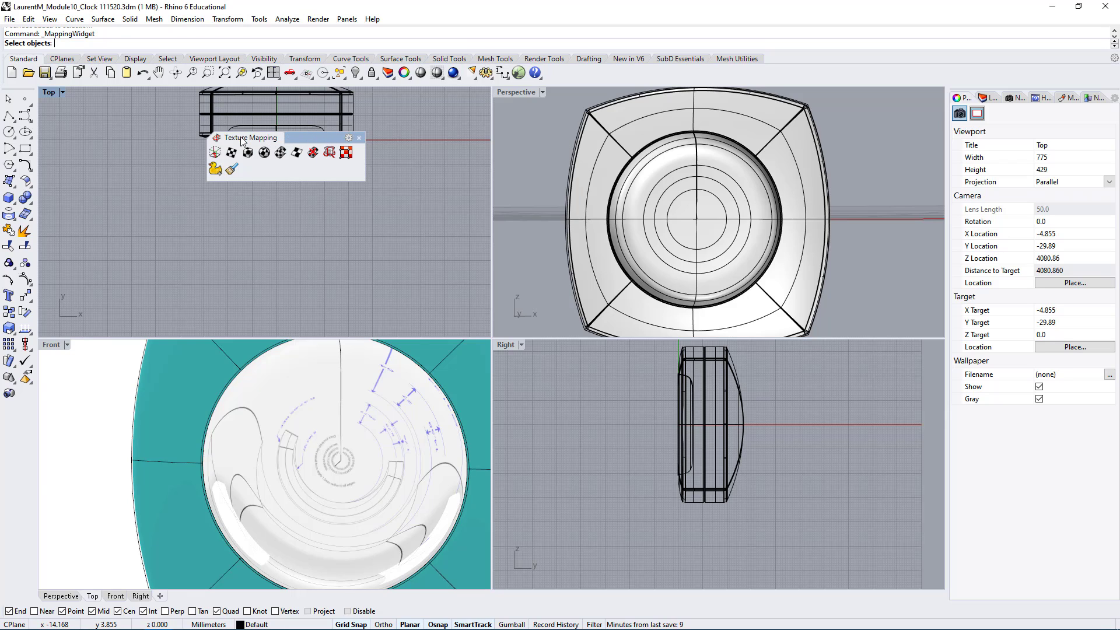
Try docking the Texture Mapping palette alongside the main modelling tools, pulling it out to float again after each attempt
{"action": "left_click_drag", "start_coordinate": [242, 141], "coordinate": [7, 459]}
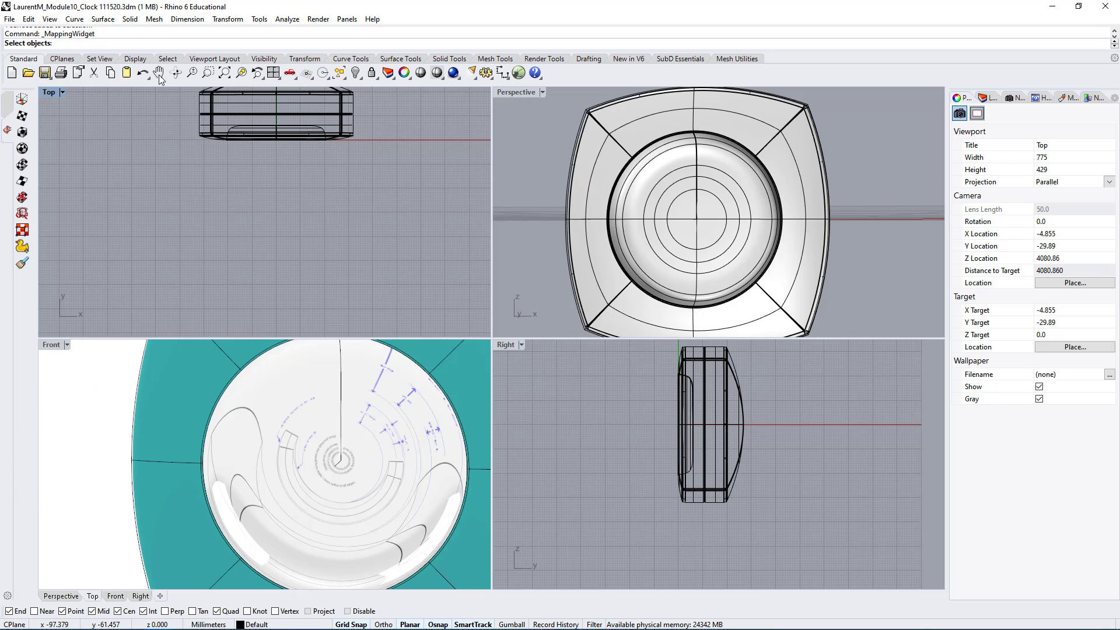
{"action": "left_click_drag", "start_coordinate": [21, 132], "coordinate": [369, 177]}
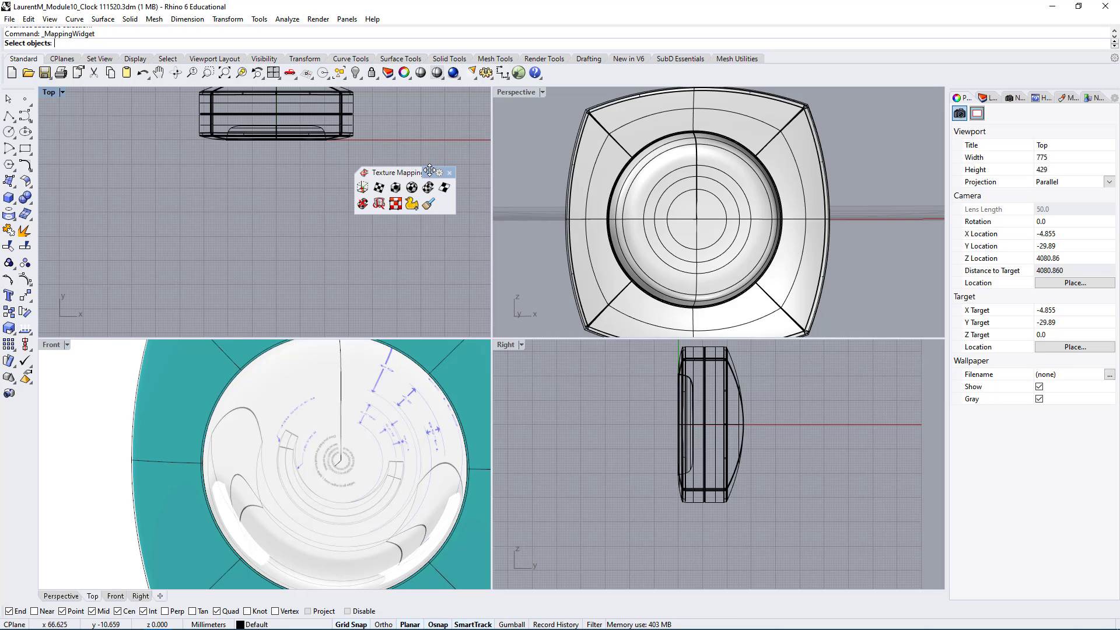
{"action": "left_click_drag", "start_coordinate": [430, 173], "coordinate": [26, 467]}
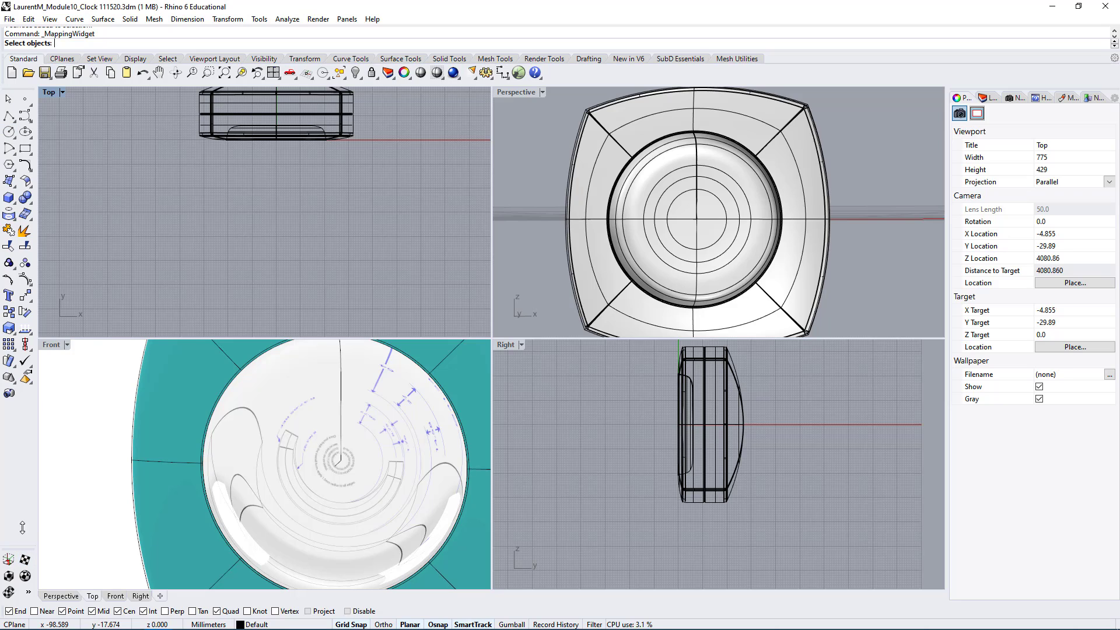
{"action": "left_click_drag", "start_coordinate": [22, 528], "coordinate": [163, 233]}
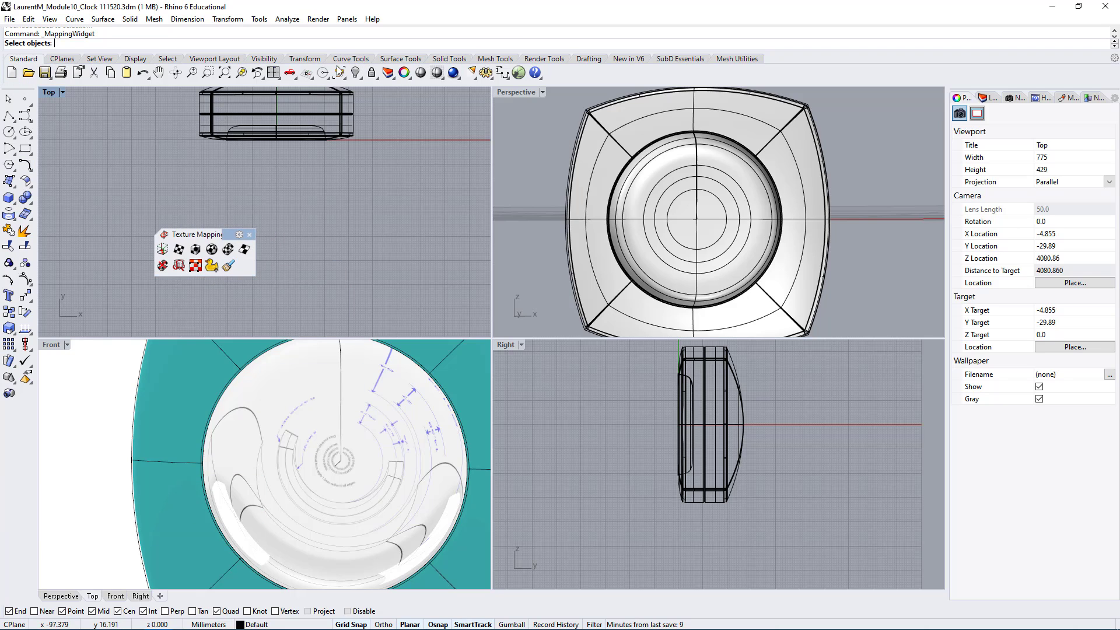
Lock the docked windows and reposition the floating Texture Mapping palette within the Top view
{"action": "left_click", "coordinate": [1115, 59]}
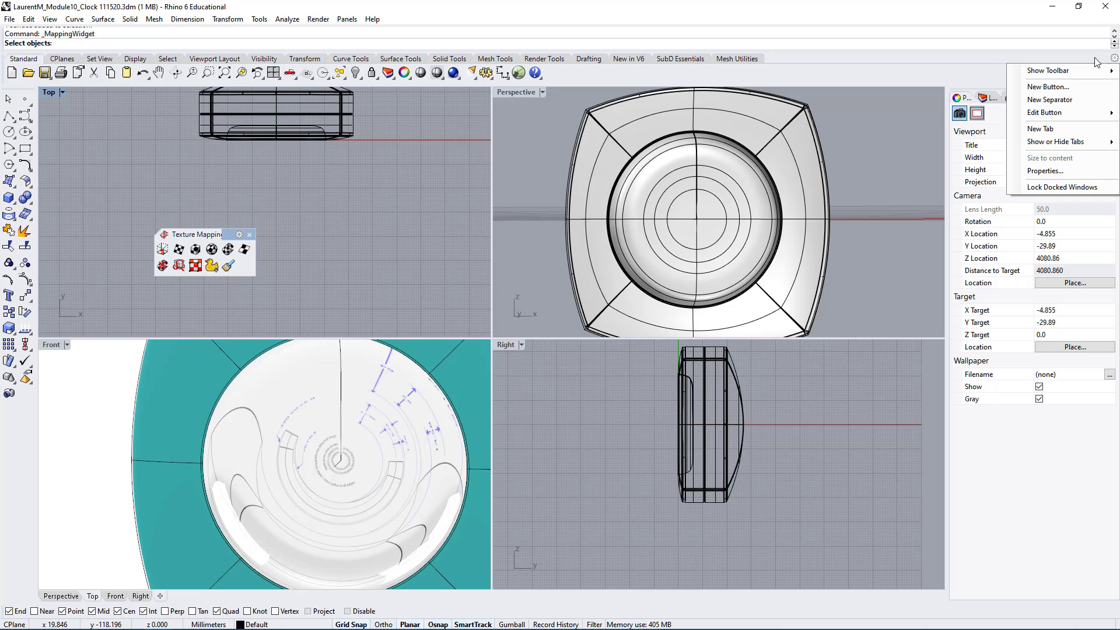
{"action": "left_click", "coordinate": [1054, 188]}
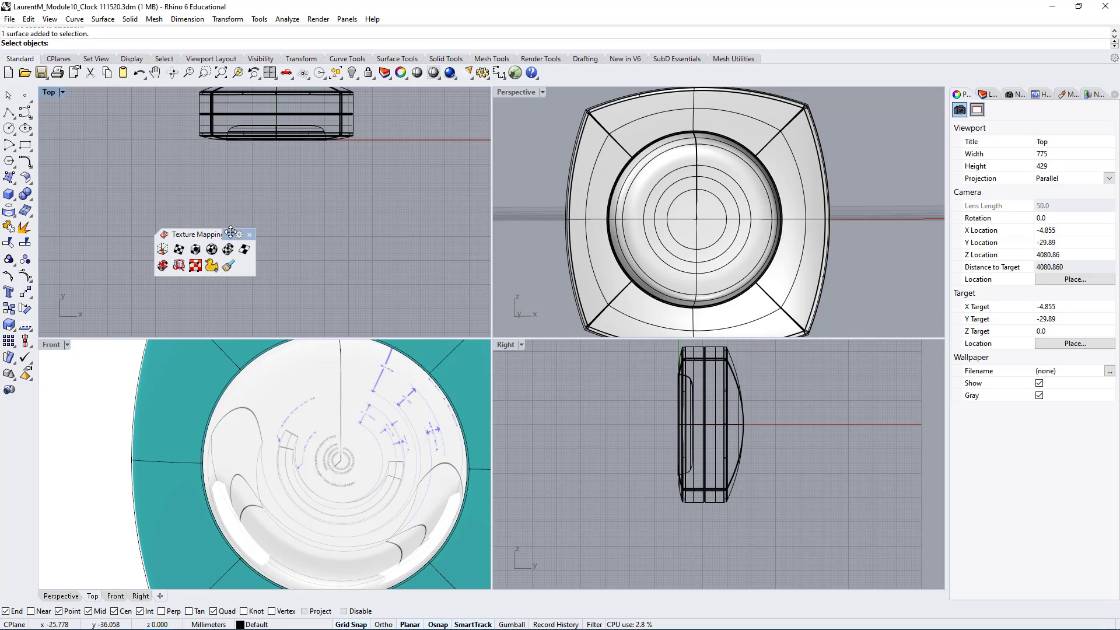
{"action": "left_click_drag", "start_coordinate": [231, 232], "coordinate": [288, 221]}
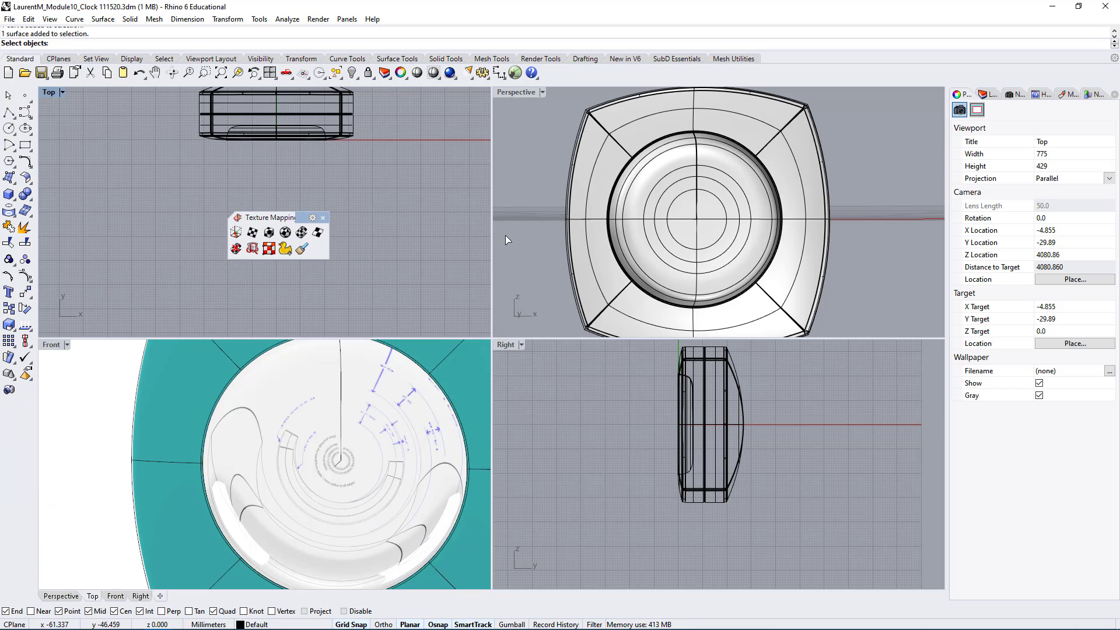
Unlock the docked windows and dock the floating Texture Mapping palette directly below the main modelling tools
{"action": "left_click", "coordinate": [1114, 59]}
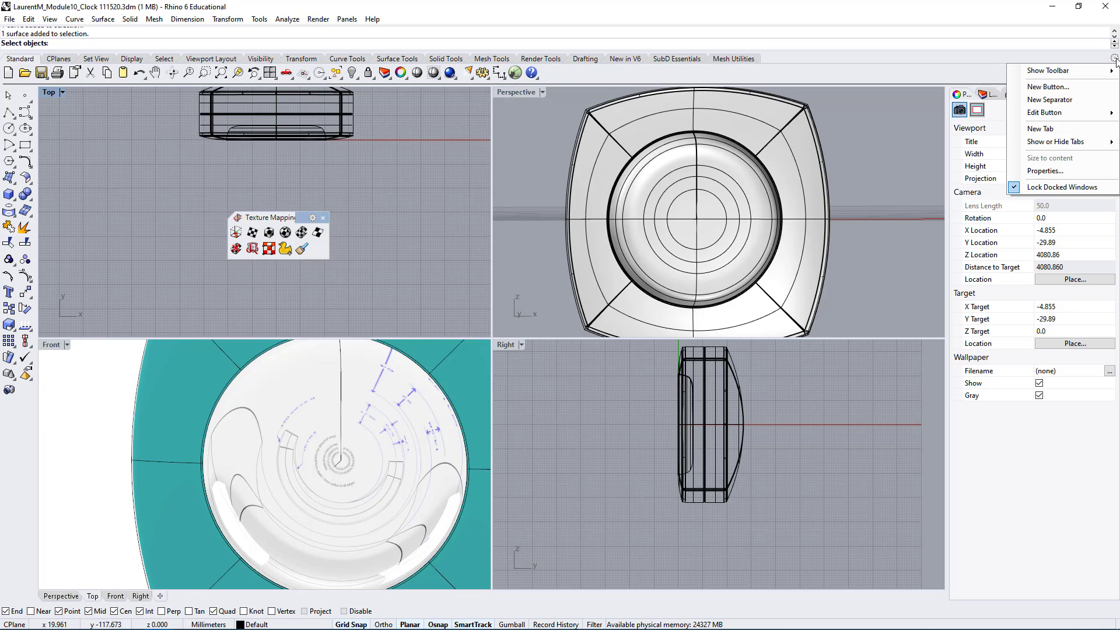
{"action": "left_click", "coordinate": [1048, 187]}
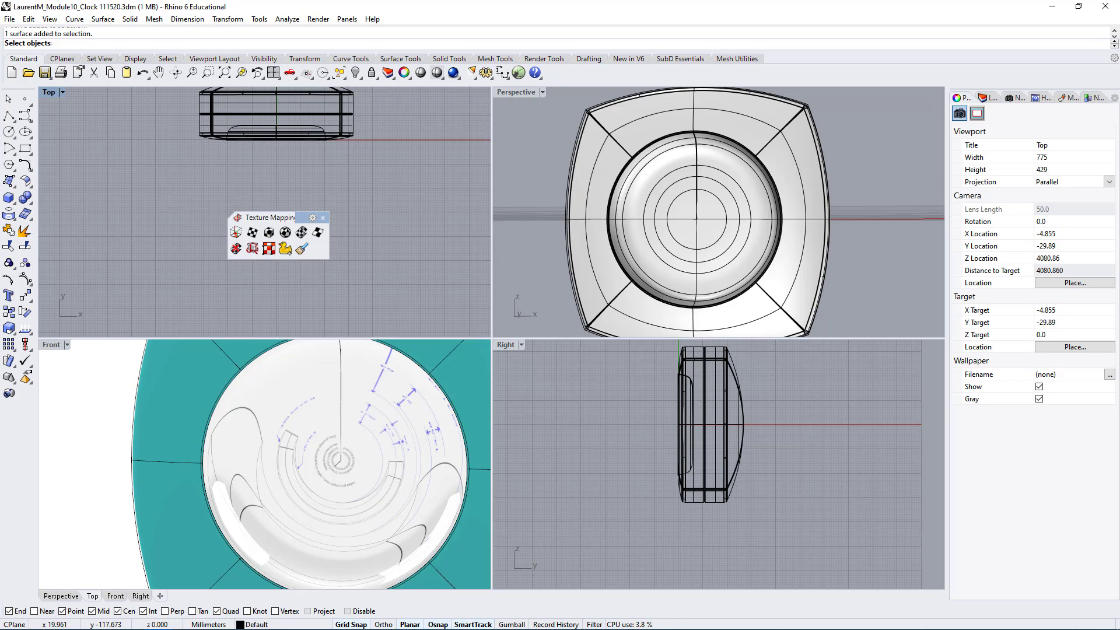
{"action": "left_click_drag", "start_coordinate": [301, 218], "coordinate": [24, 523]}
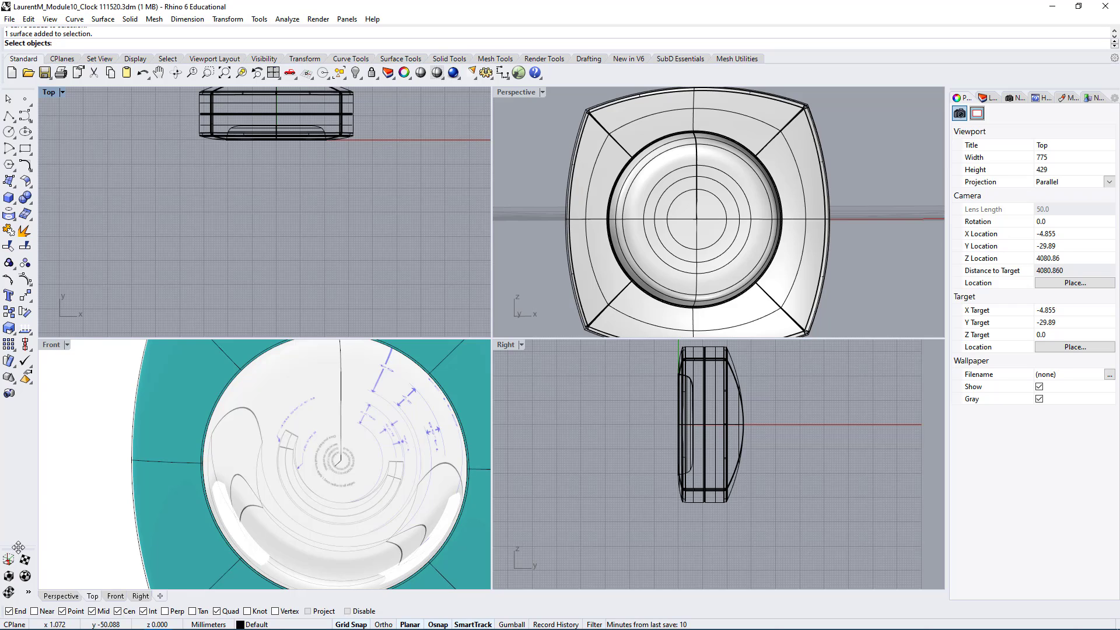
{"action": "left_click_drag", "start_coordinate": [27, 461], "coordinate": [27, 462]}
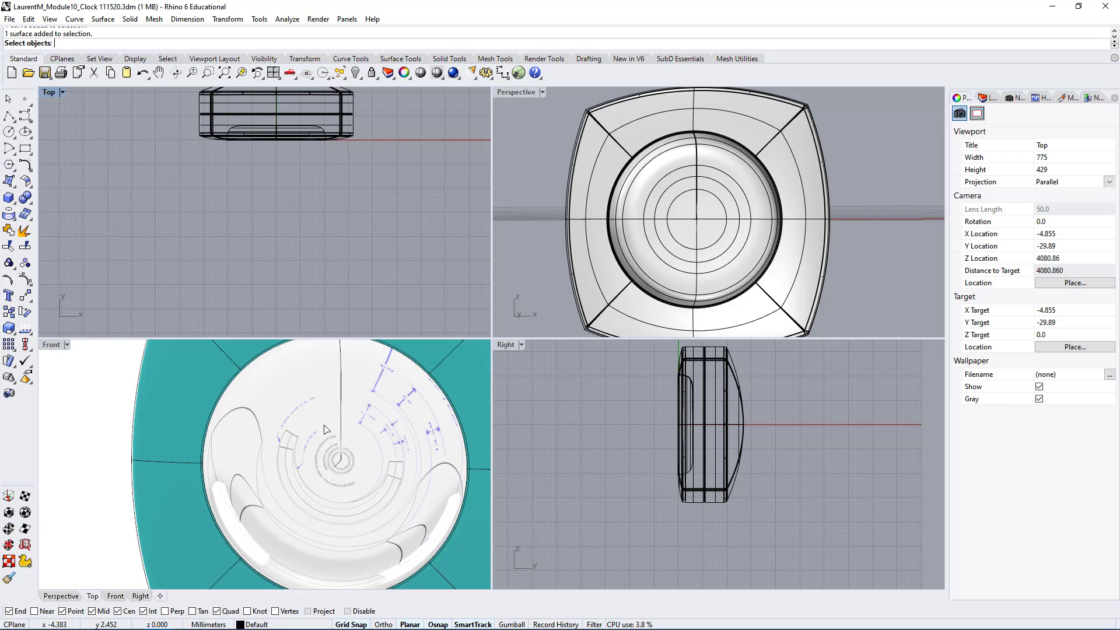
Restore the default four-viewport layout with the whole clock seen straight on in the Front view, and cancel the pending mapping command
{"action": "left_click", "coordinate": [392, 360]}
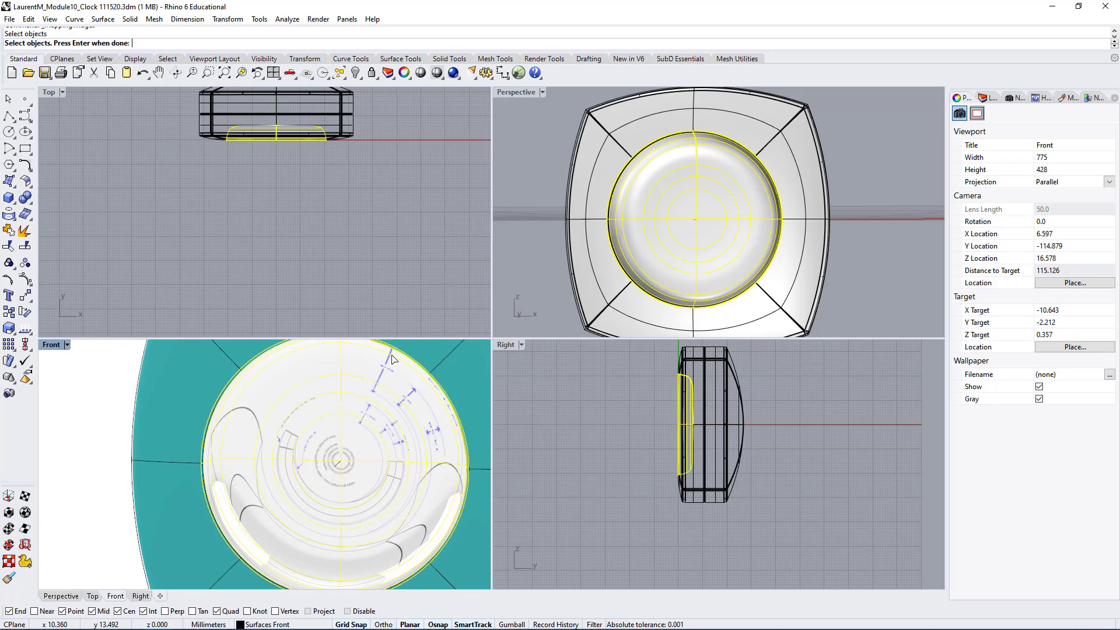
{"action": "double_click", "coordinate": [53, 345]}
{"action": "scroll", "coordinate": [469, 359], "scroll_direction": "down", "scroll_amount": 3}
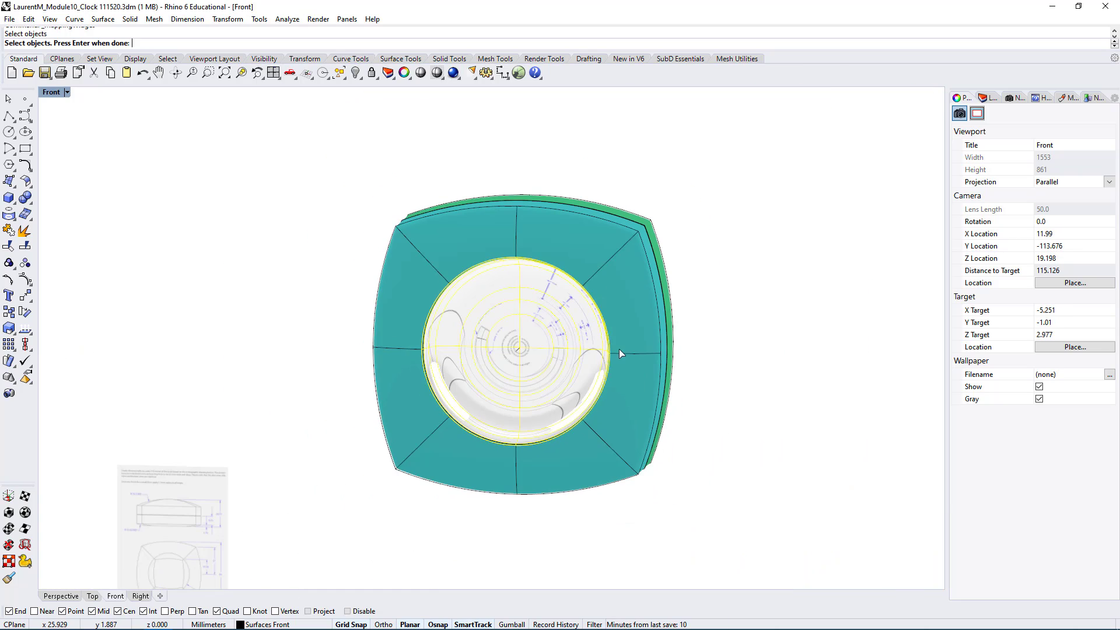
{"action": "right_click_drag", "start_coordinate": [618, 348], "coordinate": [635, 366], "text": "ctrl+shift"}
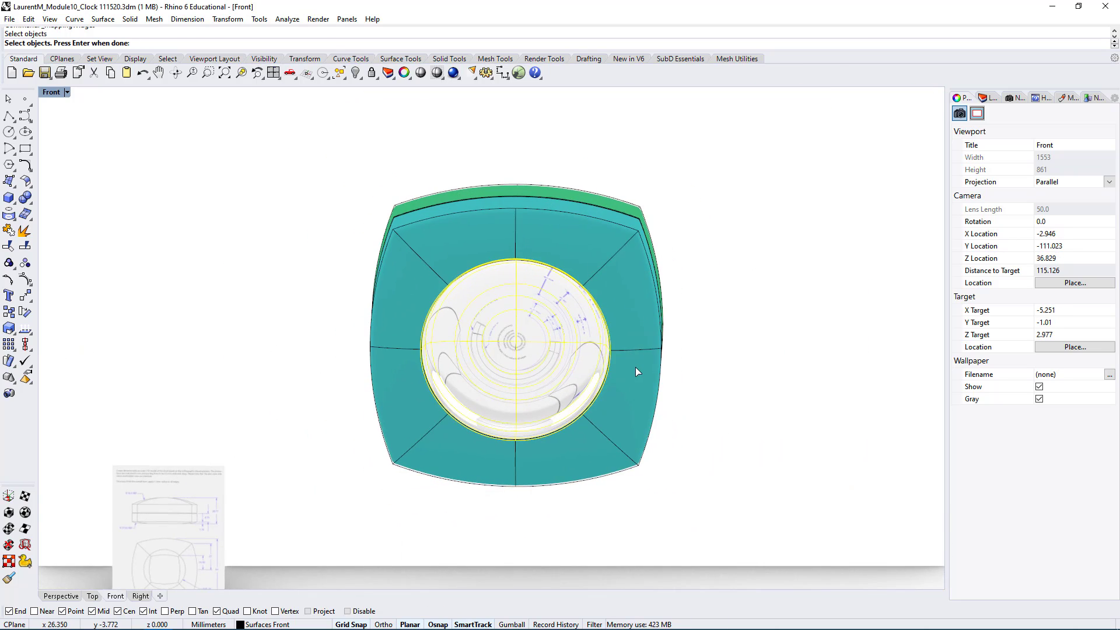
{"action": "double_click", "coordinate": [50, 93]}
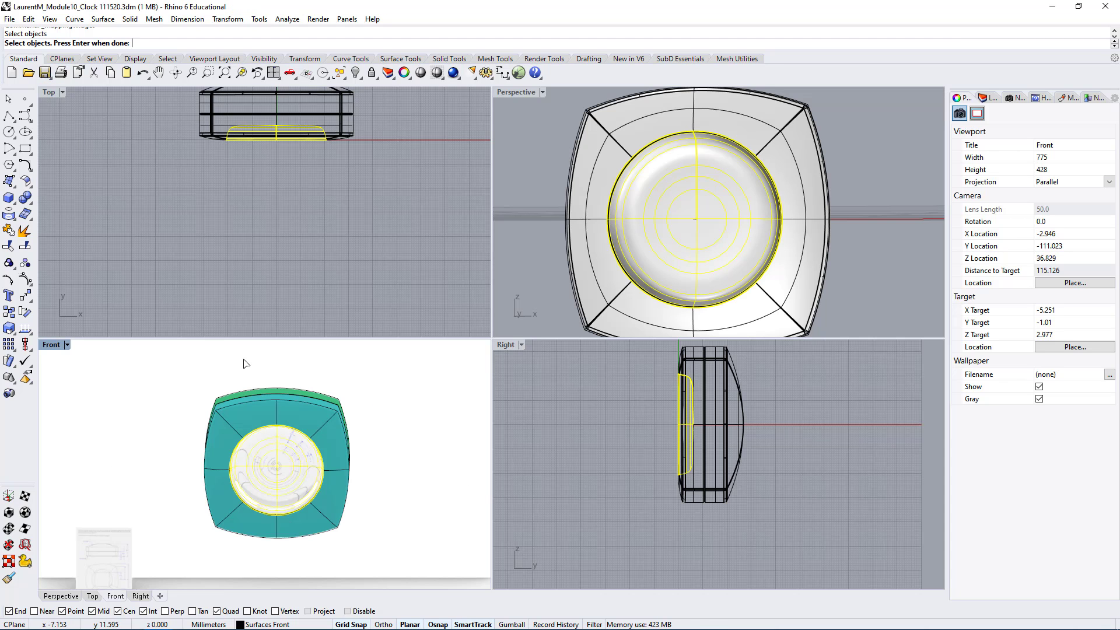
{"action": "left_click", "coordinate": [273, 73]}
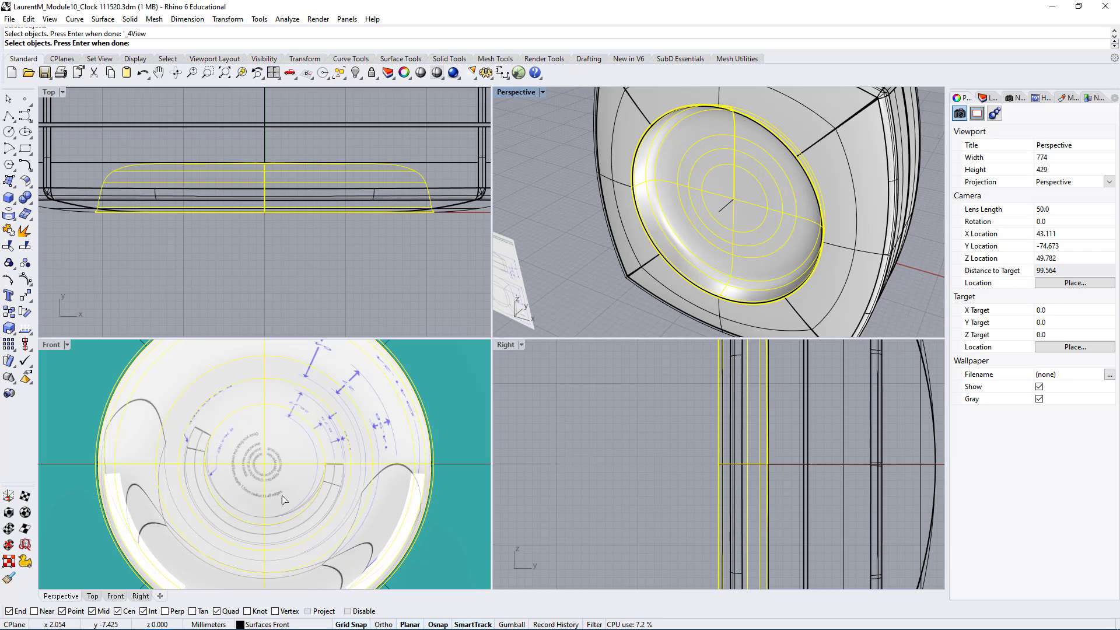
{"action": "scroll", "coordinate": [303, 496], "scroll_direction": "down", "scroll_amount": 8}
{"action": "scroll", "coordinate": [287, 493], "scroll_direction": "up", "scroll_amount": 2}
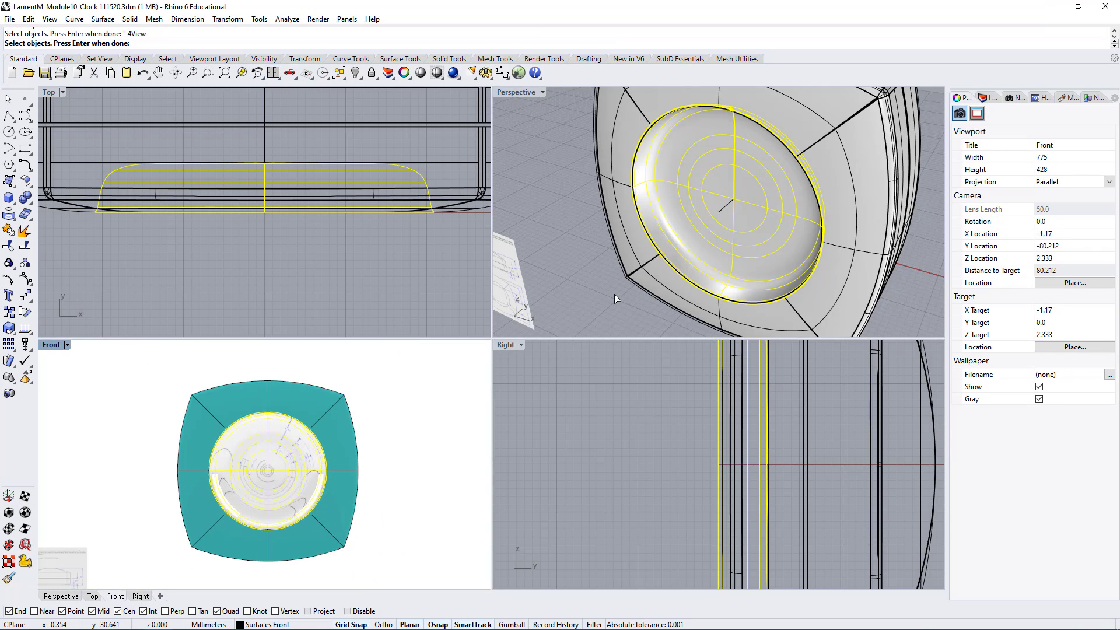
{"action": "left_click", "coordinate": [761, 181]}
{"action": "key", "text": "Escape"}
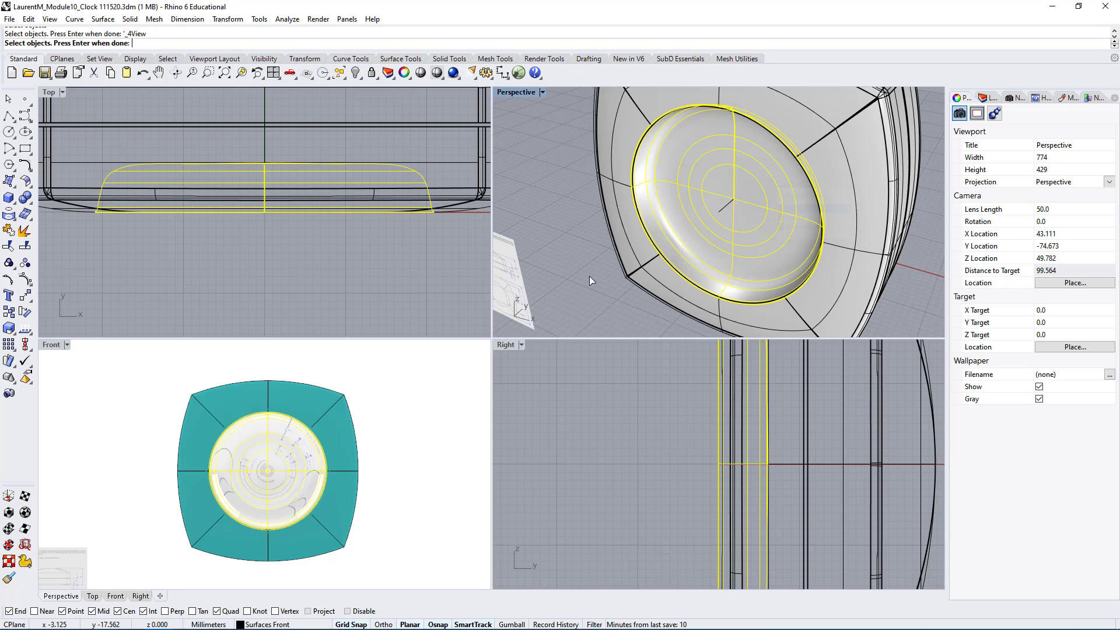
{"action": "key", "text": "Escape"}
{"action": "left_click", "coordinate": [708, 161]}
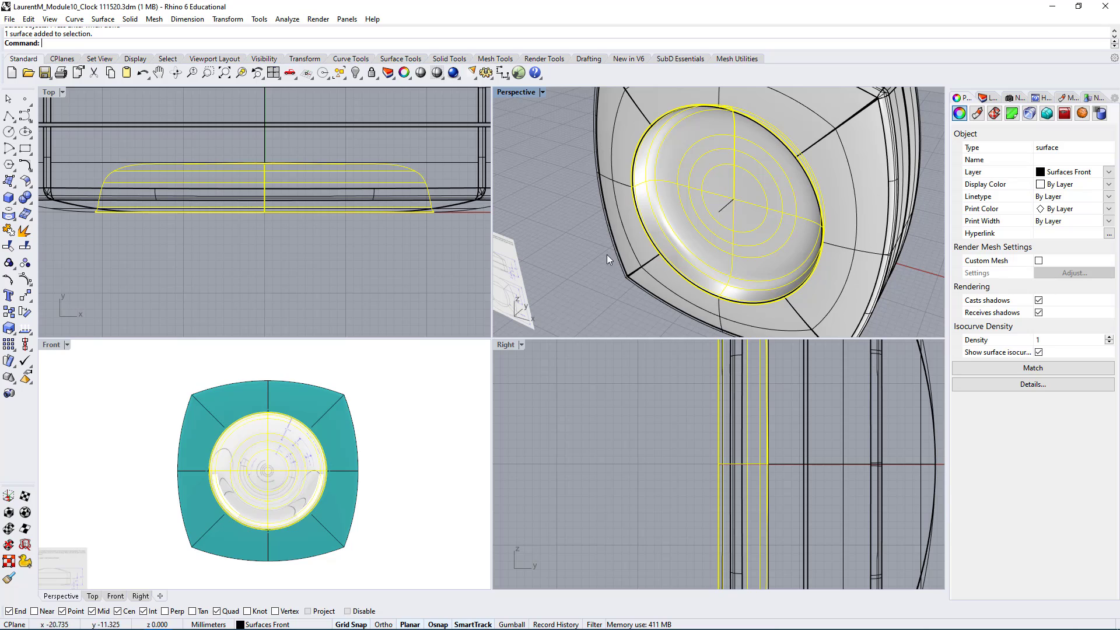
{"action": "left_click", "coordinate": [25, 497]}
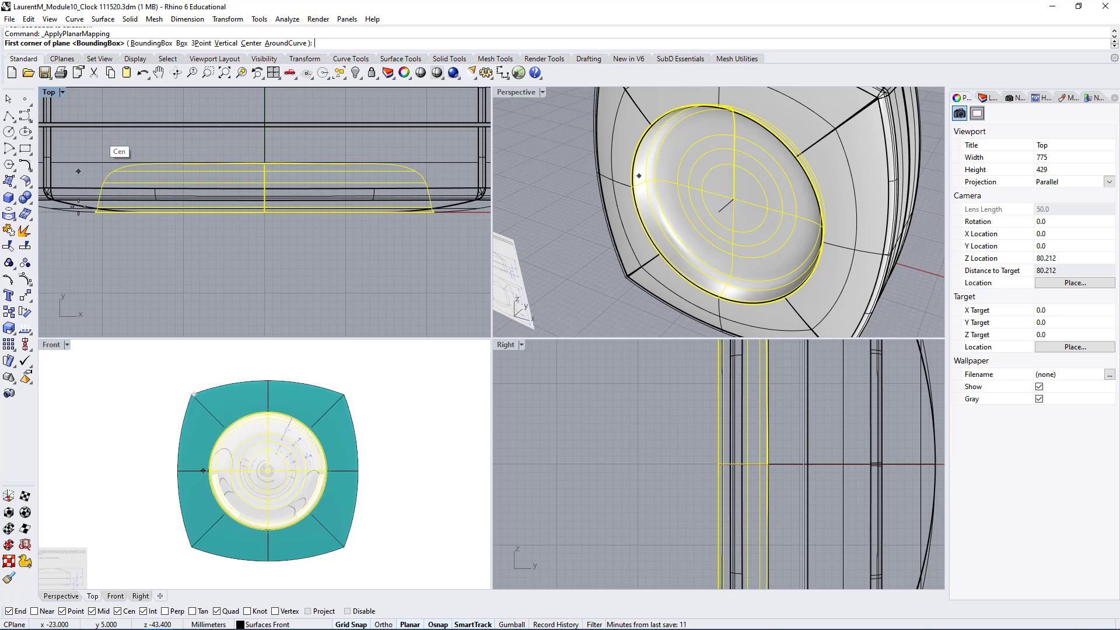
{"action": "left_click", "coordinate": [194, 395]}
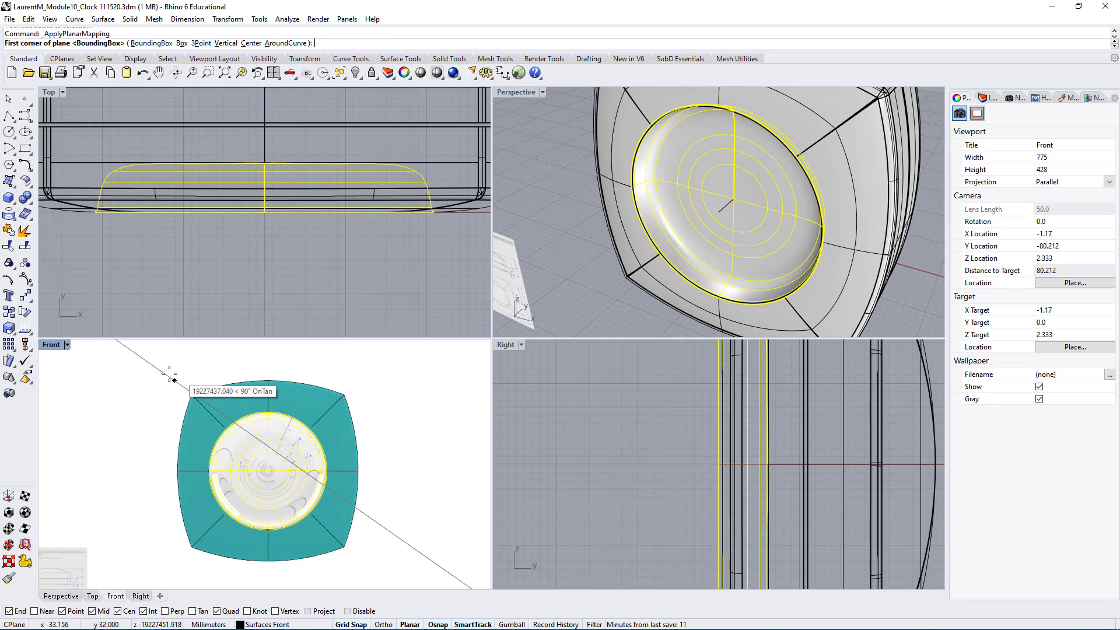
{"action": "left_click", "coordinate": [143, 358]}
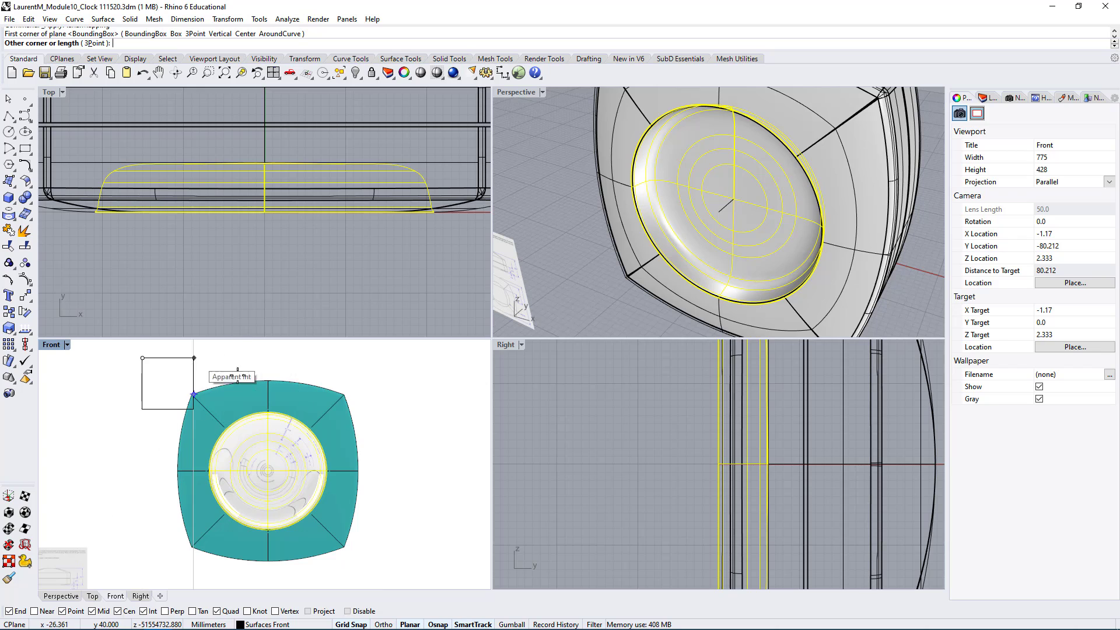
{"action": "left_click", "coordinate": [408, 465]}
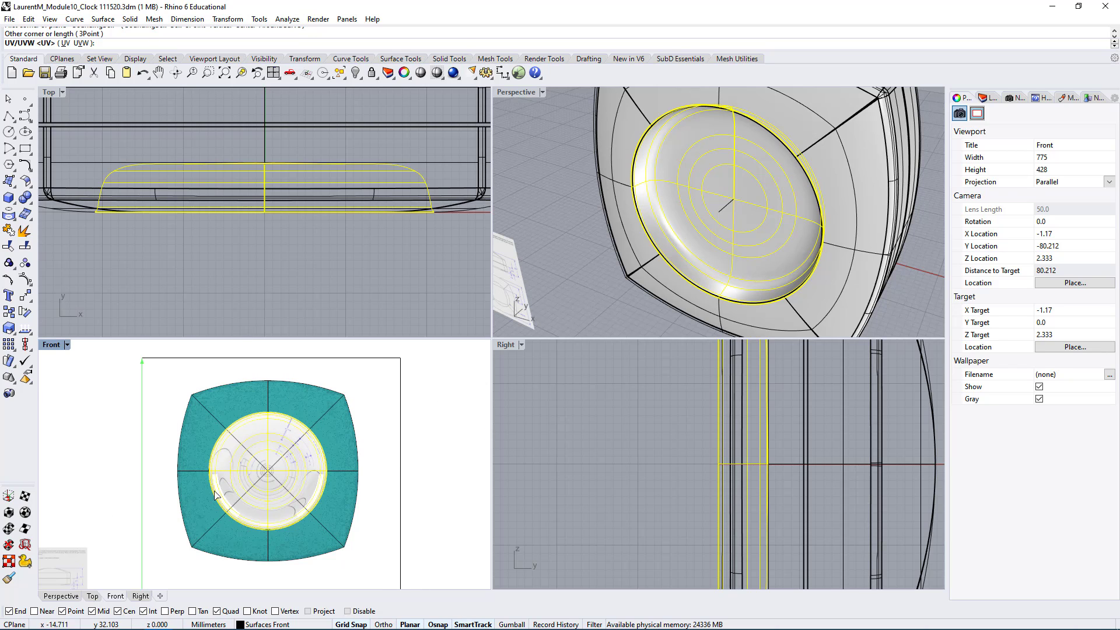
{"action": "mouse_move", "coordinate": [362, 504]}
{"action": "right_mouse_down"}
{"action": "mouse_move", "coordinate": [338, 495]}
{"action": "mouse_move", "coordinate": [354, 508]}
{"action": "right_mouse_up"}
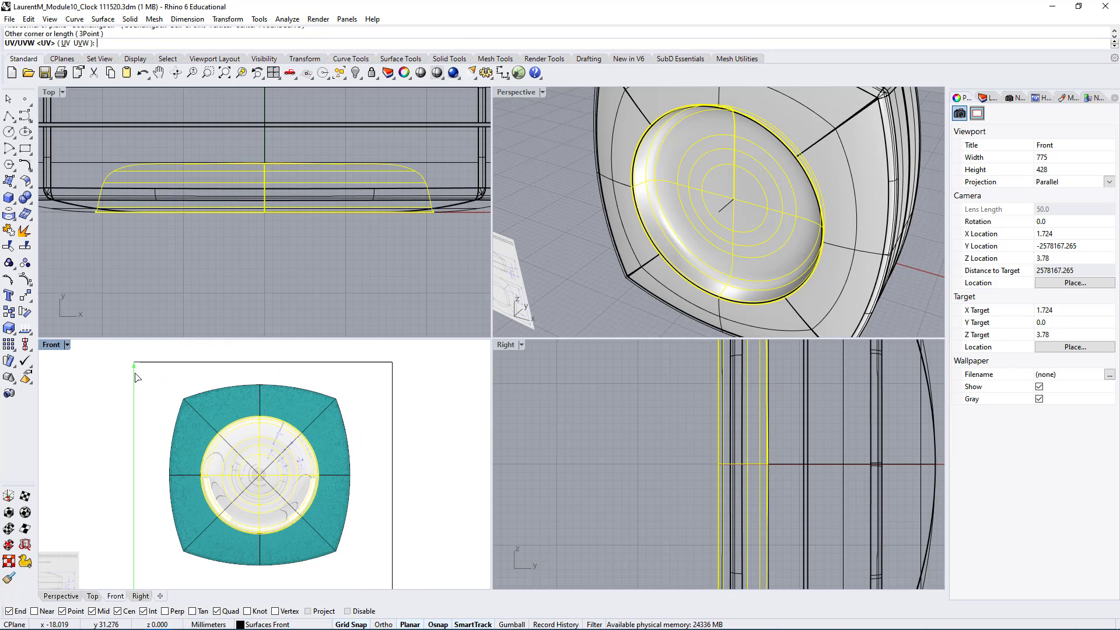
Draw a square reference rectangle around the clock's entire outline in the Front view and select it
{"action": "left_click", "coordinate": [25, 148]}
{"action": "scroll", "coordinate": [243, 451], "scroll_direction": "up", "scroll_amount": 10}
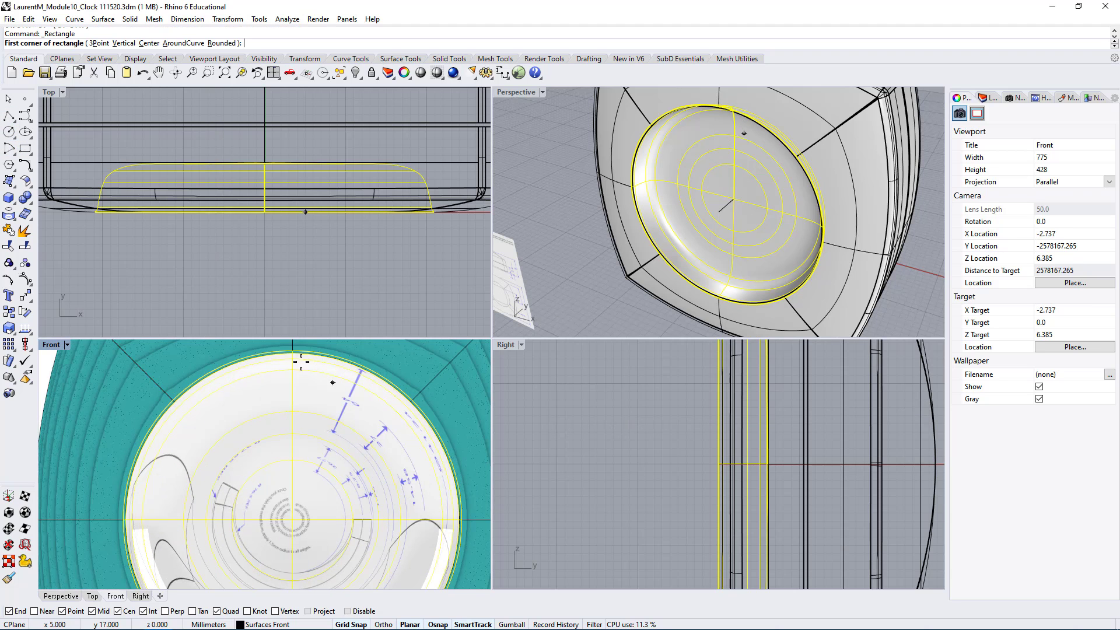
{"action": "scroll", "coordinate": [310, 375], "scroll_direction": "down", "scroll_amount": 6}
{"action": "right_click_drag", "start_coordinate": [310, 375], "coordinate": [253, 463]}
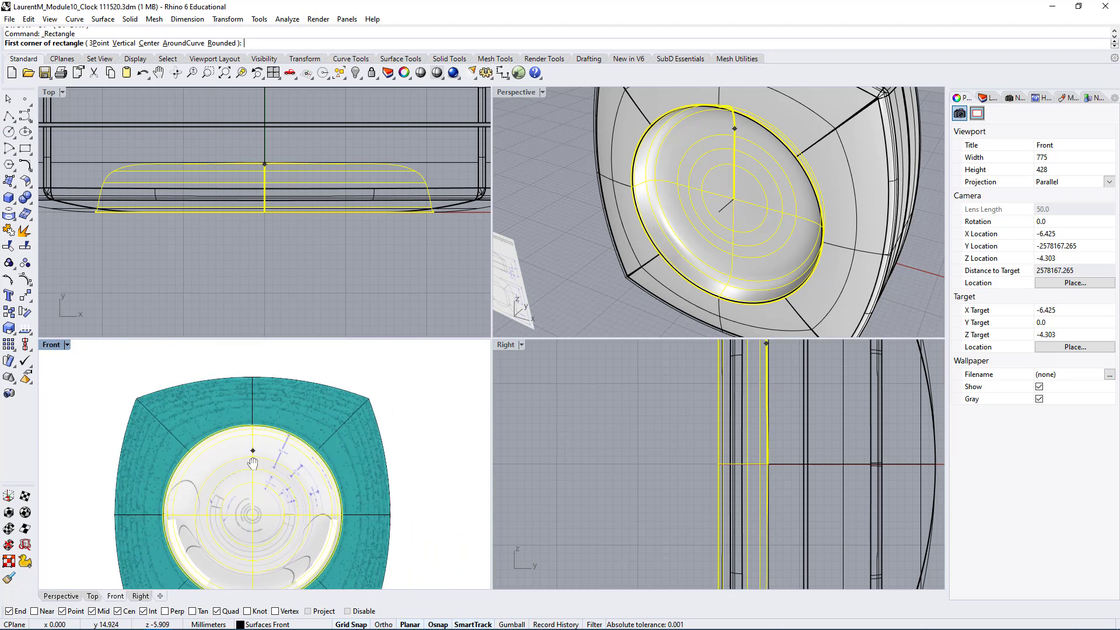
{"action": "scroll", "coordinate": [116, 376], "scroll_direction": "down", "scroll_amount": 2}
{"action": "left_click", "coordinate": [116, 376]}
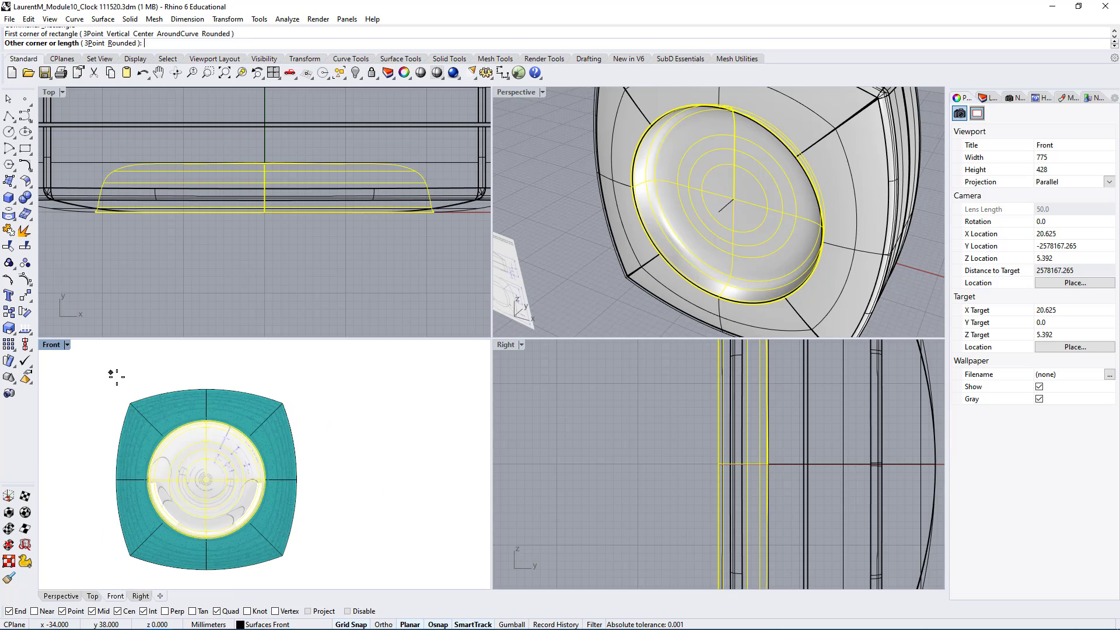
{"action": "right_click_drag", "start_coordinate": [316, 549], "coordinate": [384, 549]}
{"action": "left_click", "coordinate": [341, 459]}
{"action": "left_click", "coordinate": [355, 403]}
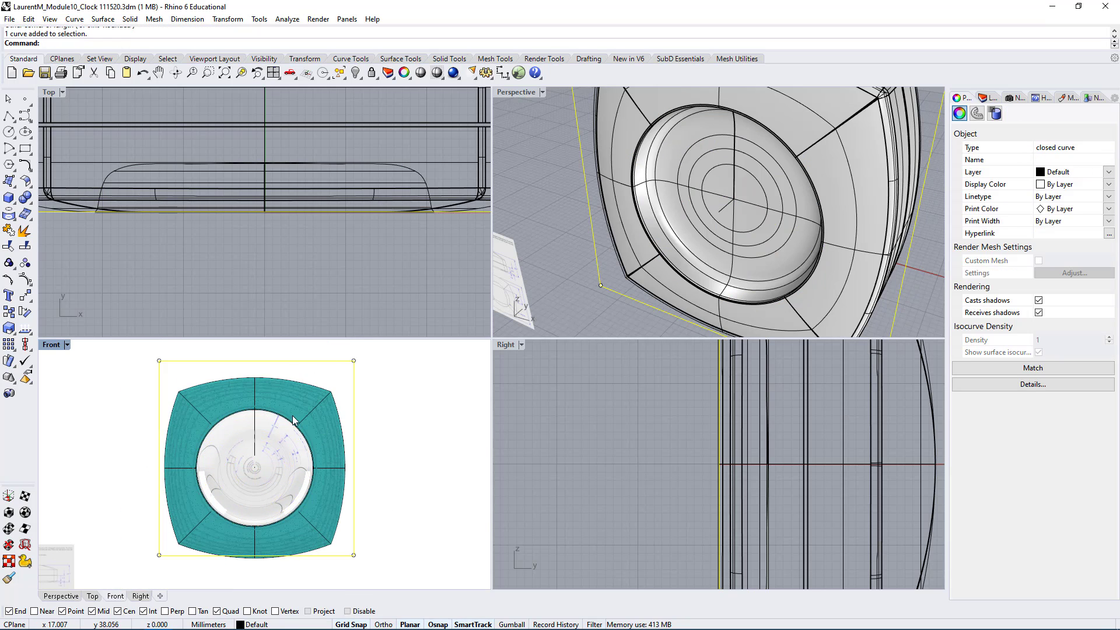
{"action": "right_click_drag", "start_coordinate": [293, 420], "coordinate": [316, 445]}
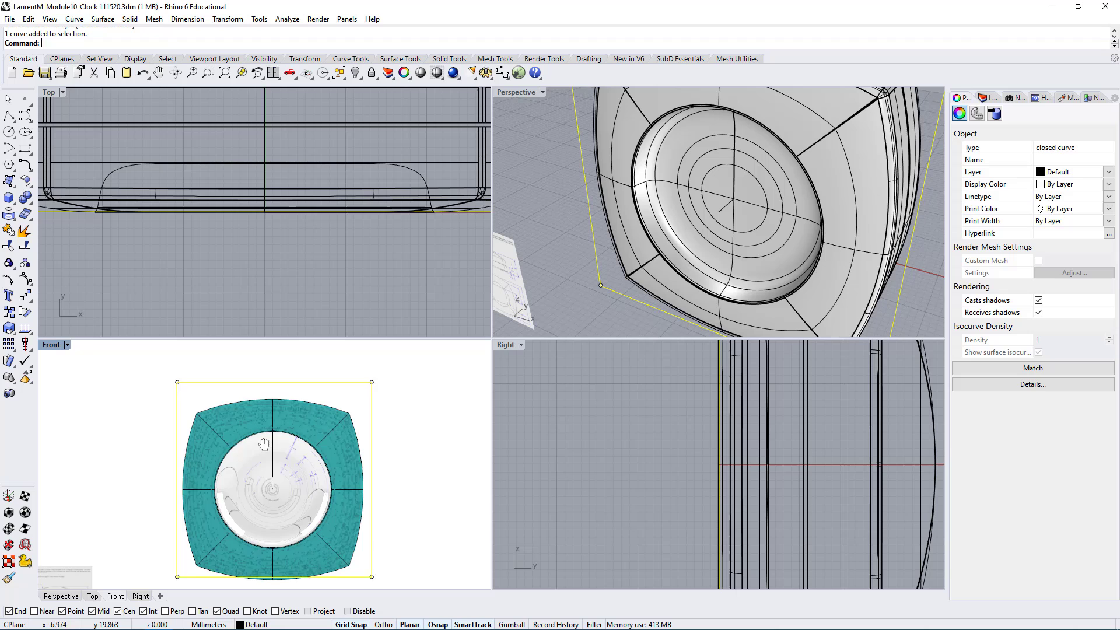
{"action": "left_click", "coordinate": [25, 153]}
{"action": "left_click", "coordinate": [113, 369]}
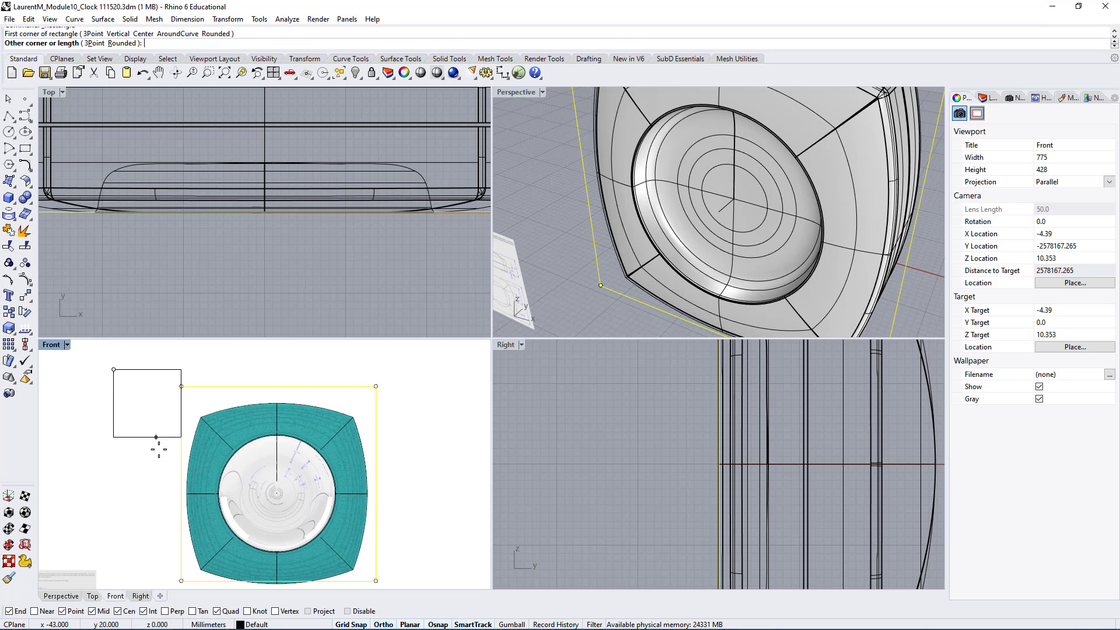
{"action": "key", "text": "Escape"}
{"action": "key", "text": "Escape"}
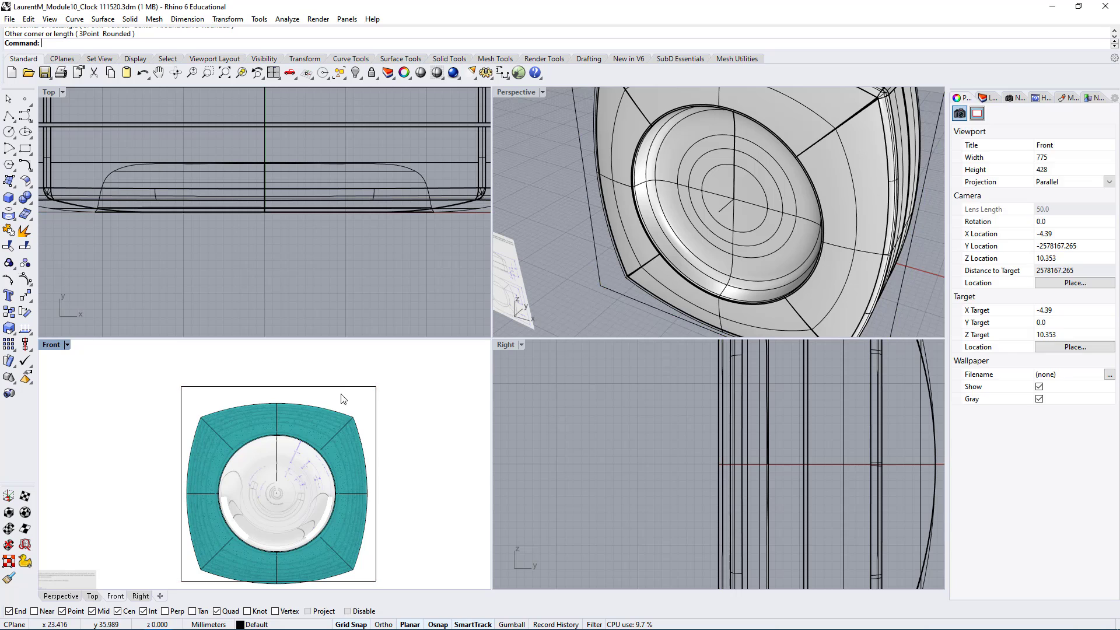
Move the reference rectangle from its centre to the origin at 0
{"action": "left_click", "coordinate": [341, 387]}
{"action": "type", "text": "M"}
{"action": "key", "text": "Return"}
{"action": "scroll", "coordinate": [341, 390], "scroll_direction": "up", "scroll_amount": 5}
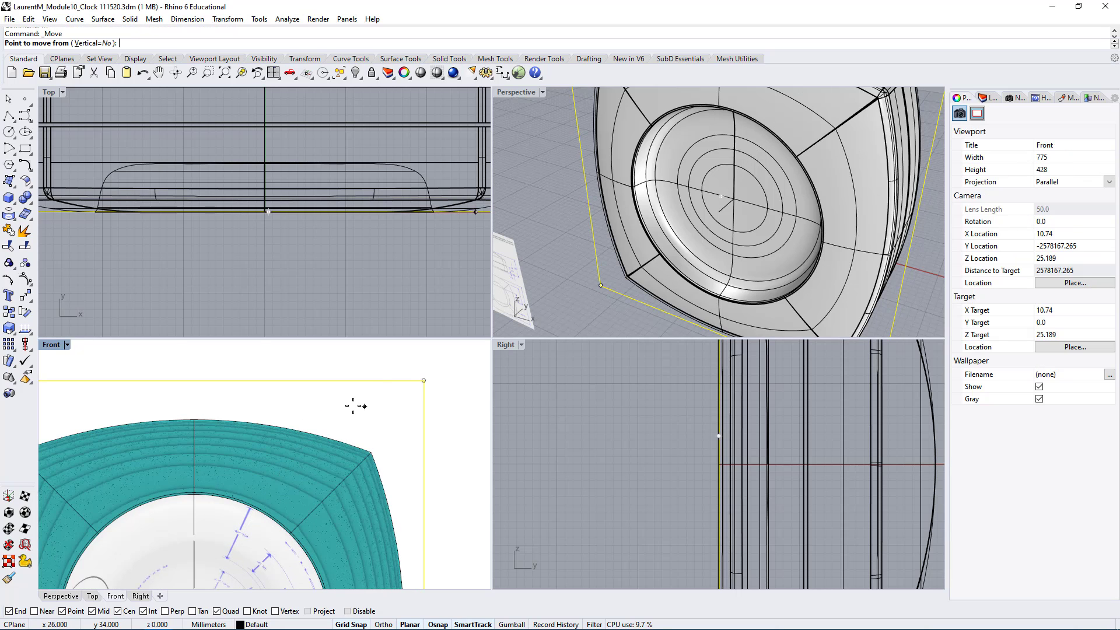
{"action": "left_click", "coordinate": [333, 381]}
{"action": "scroll", "coordinate": [342, 404], "scroll_direction": "down", "scroll_amount": 4}
{"action": "scroll", "coordinate": [341, 403], "scroll_direction": "down", "scroll_amount": 3}
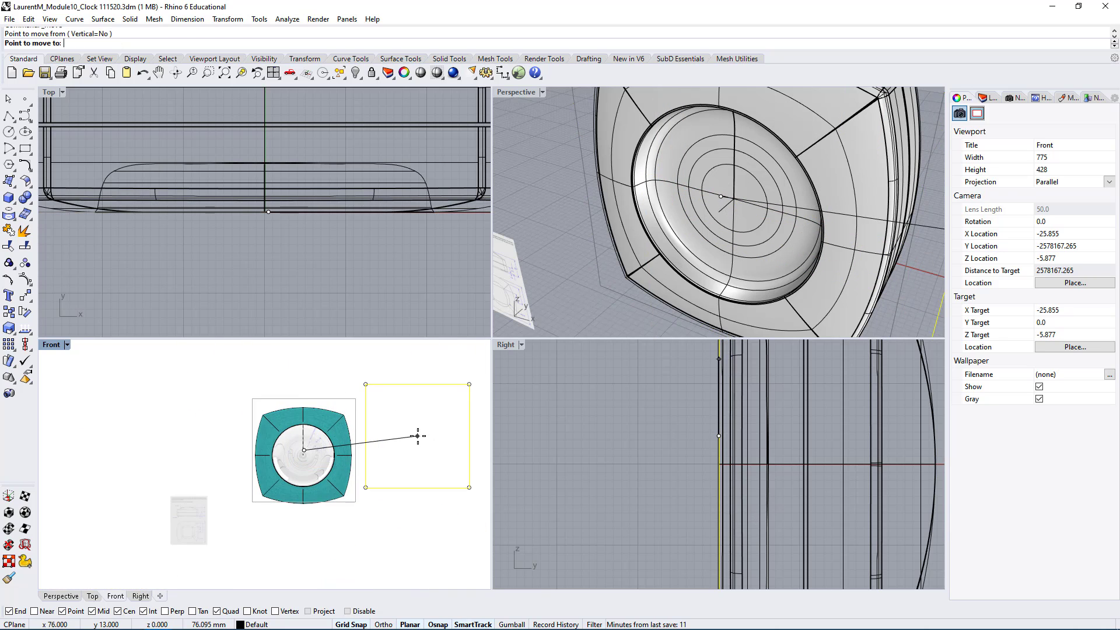
{"action": "type", "text": "0"}
{"action": "key", "text": "Return"}
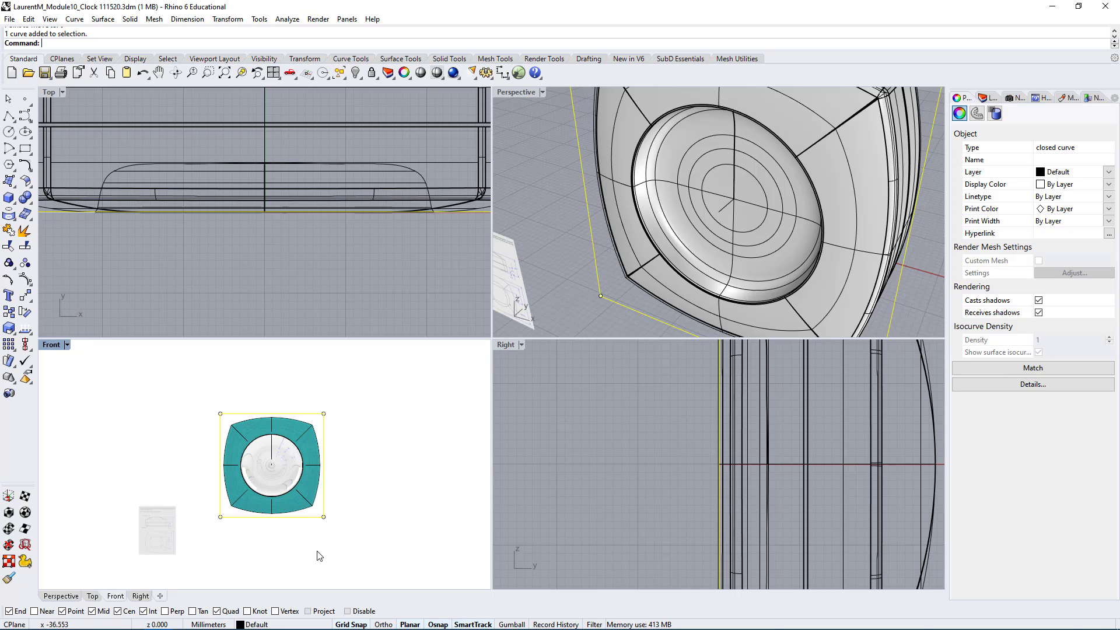
Apply a UV planar mapping on channel 1 to the recessed dial surface, spanning opposite corners of the reference rectangle in the Front view
{"action": "right_click_drag", "start_coordinate": [641, 264], "coordinate": [690, 227]}
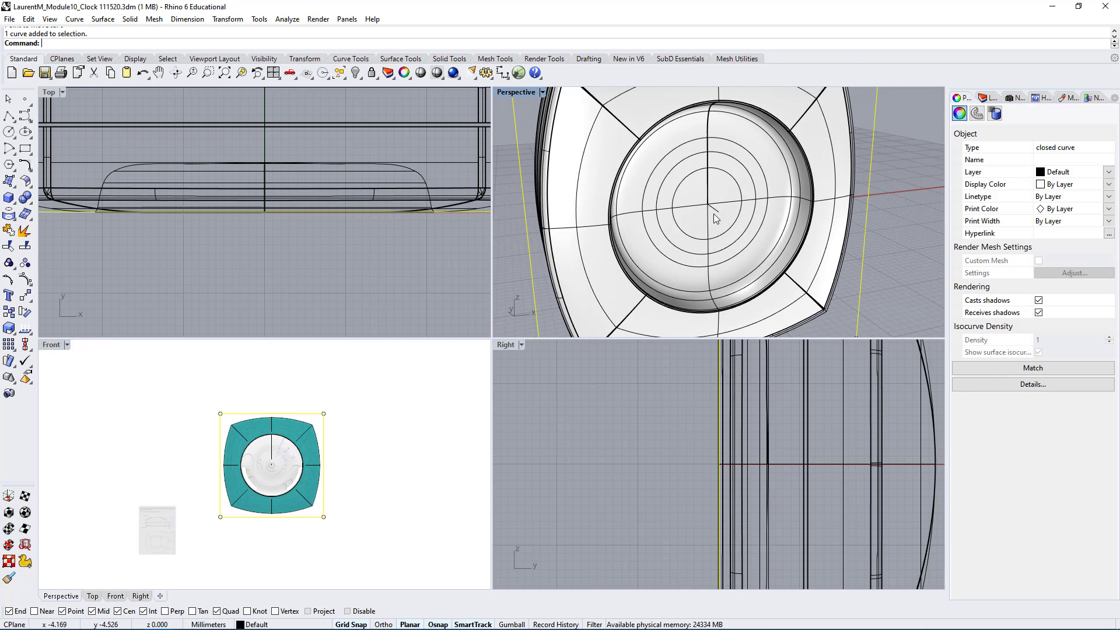
{"action": "scroll", "coordinate": [689, 234], "scroll_direction": "down", "scroll_amount": 2}
{"action": "right_click_drag", "start_coordinate": [304, 461], "coordinate": [313, 480]}
{"action": "left_click", "coordinate": [395, 496]}
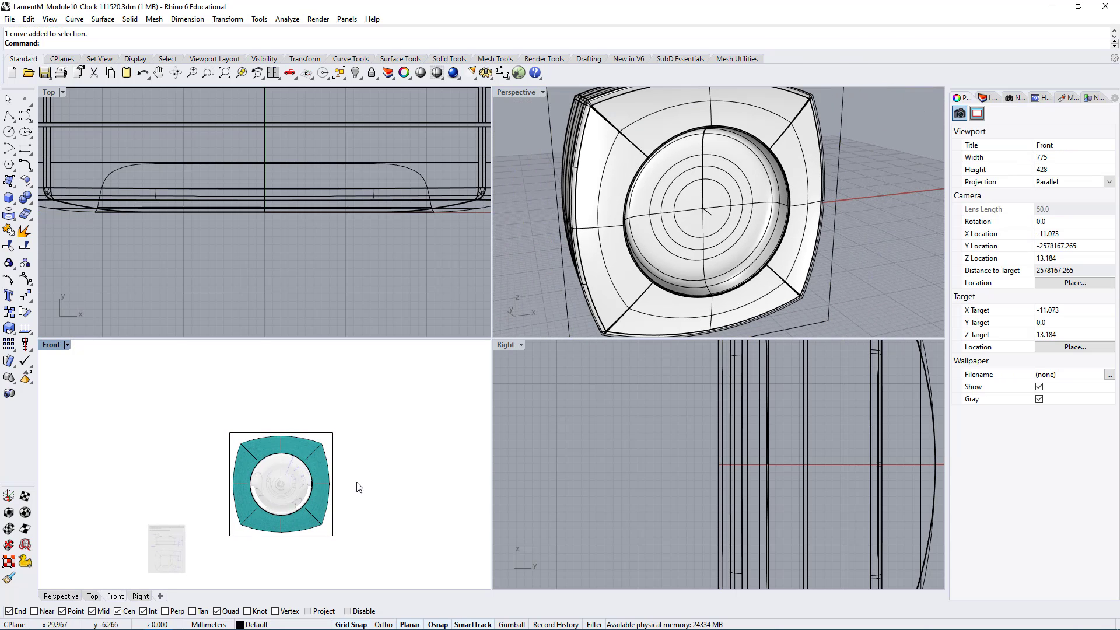
{"action": "scroll", "coordinate": [359, 487], "scroll_direction": "up", "scroll_amount": 2}
{"action": "left_click", "coordinate": [736, 182]}
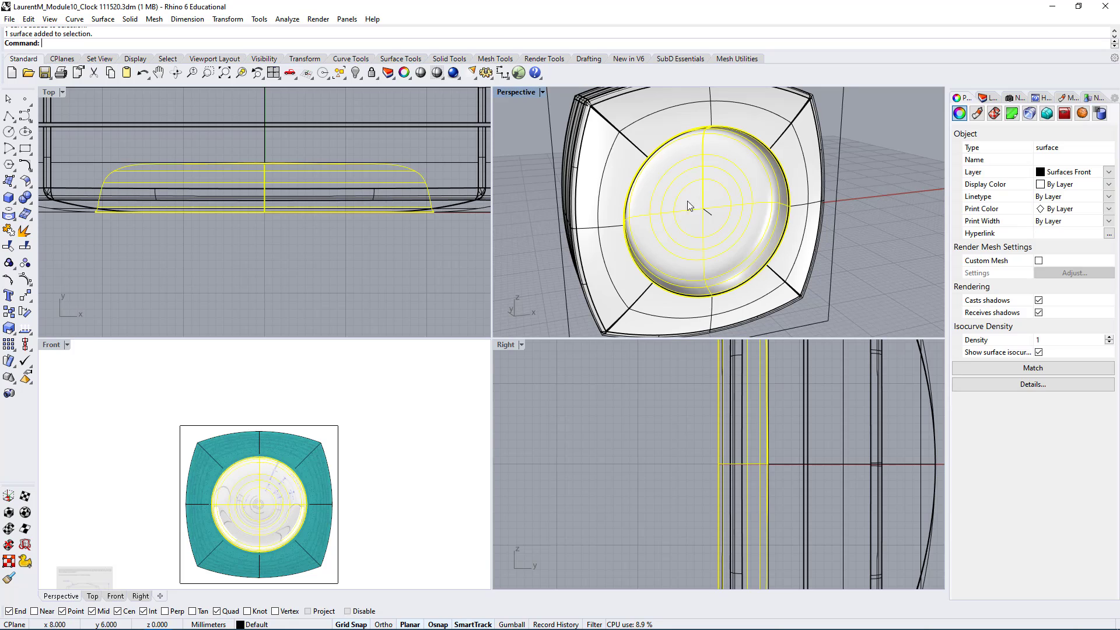
{"action": "left_click", "coordinate": [25, 496]}
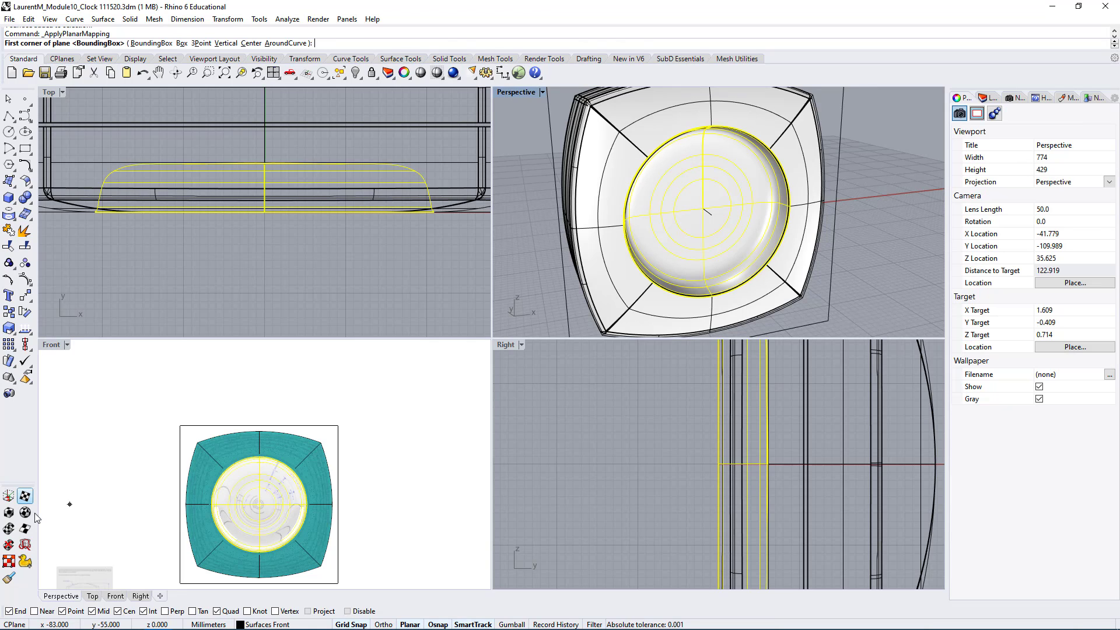
{"action": "scroll", "coordinate": [183, 420], "scroll_direction": "down", "scroll_amount": 3}
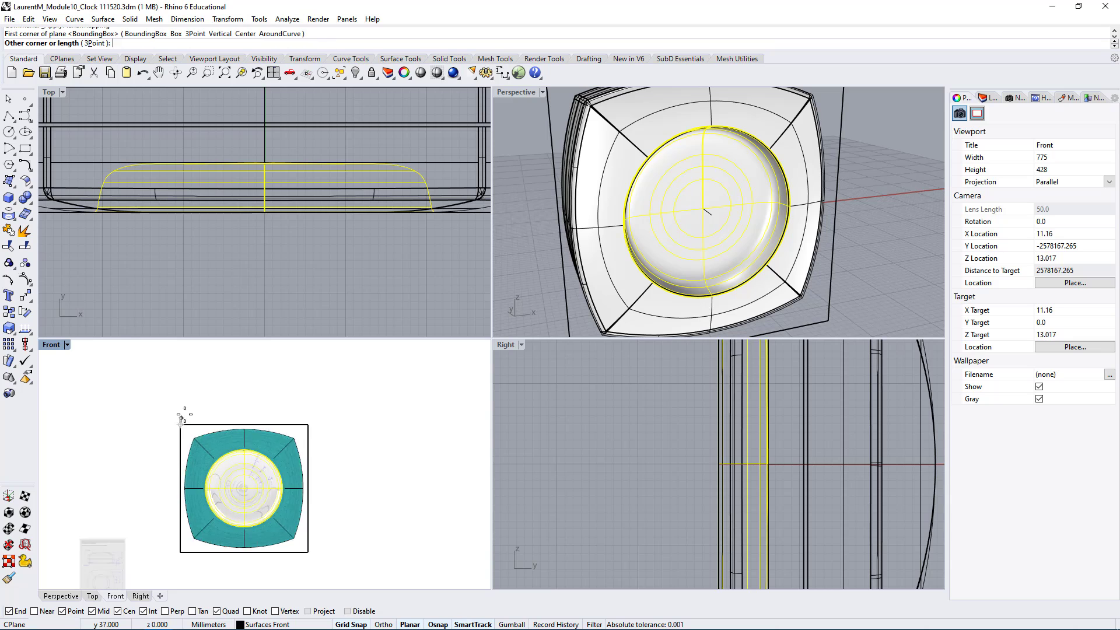
{"action": "left_click", "coordinate": [183, 420]}
{"action": "left_click", "coordinate": [266, 505]}
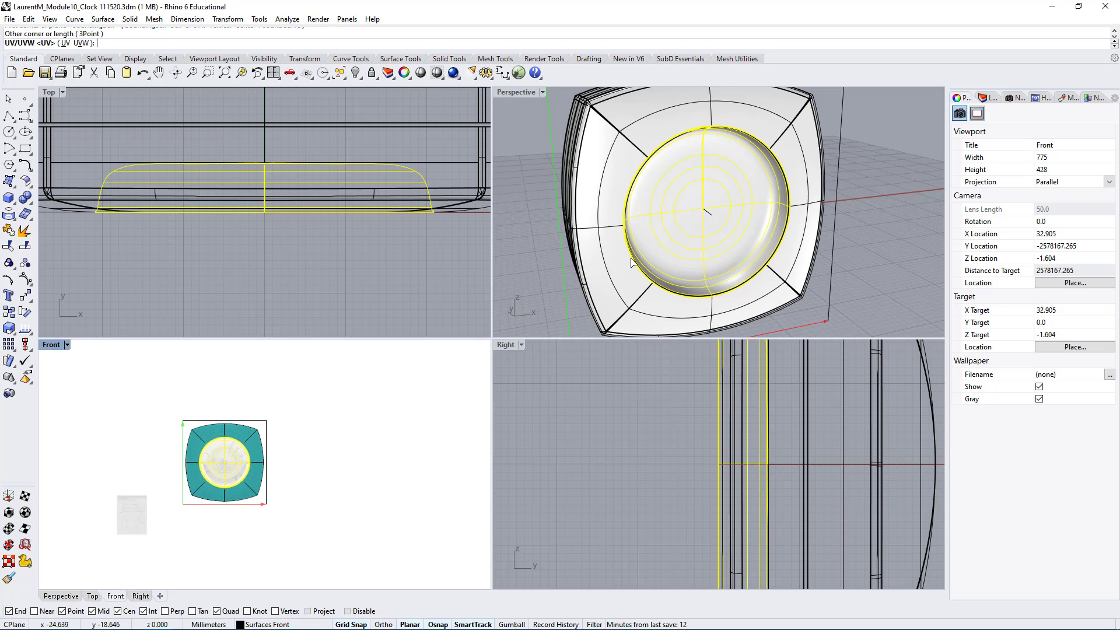
{"action": "right_click_drag", "start_coordinate": [632, 245], "coordinate": [774, 263]}
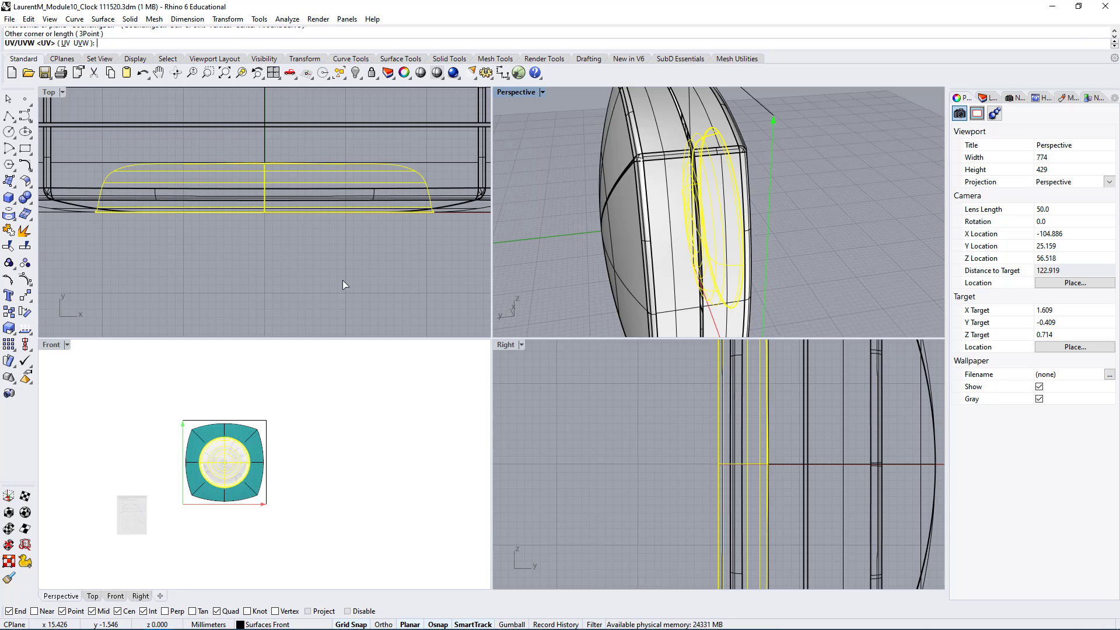
{"action": "scroll", "coordinate": [290, 445], "scroll_direction": "up", "scroll_amount": 3}
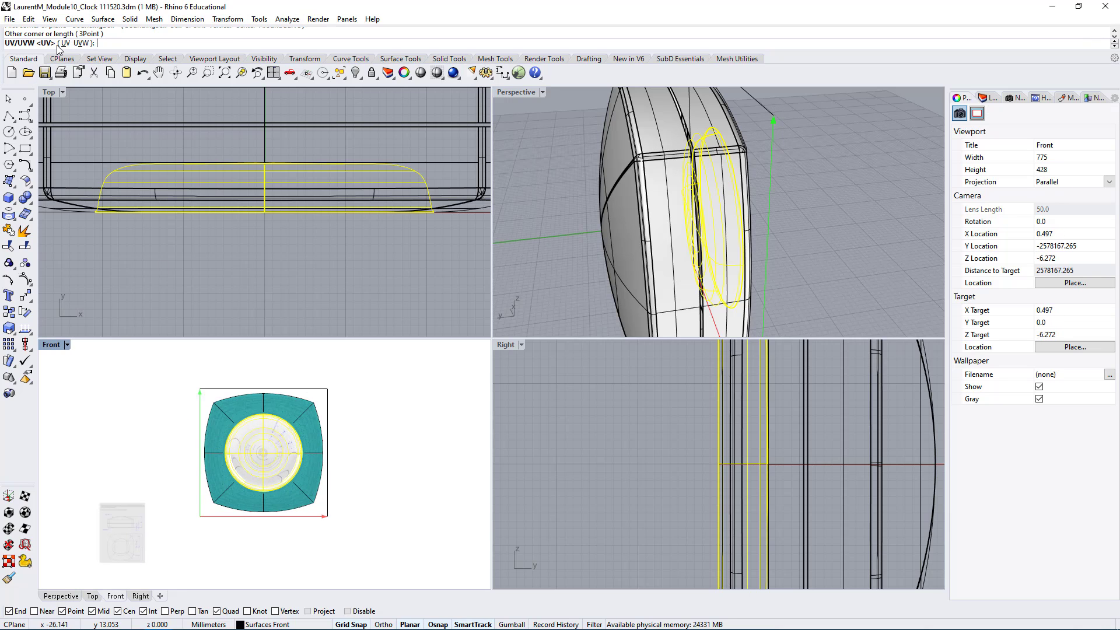
{"action": "key", "text": "Return"}
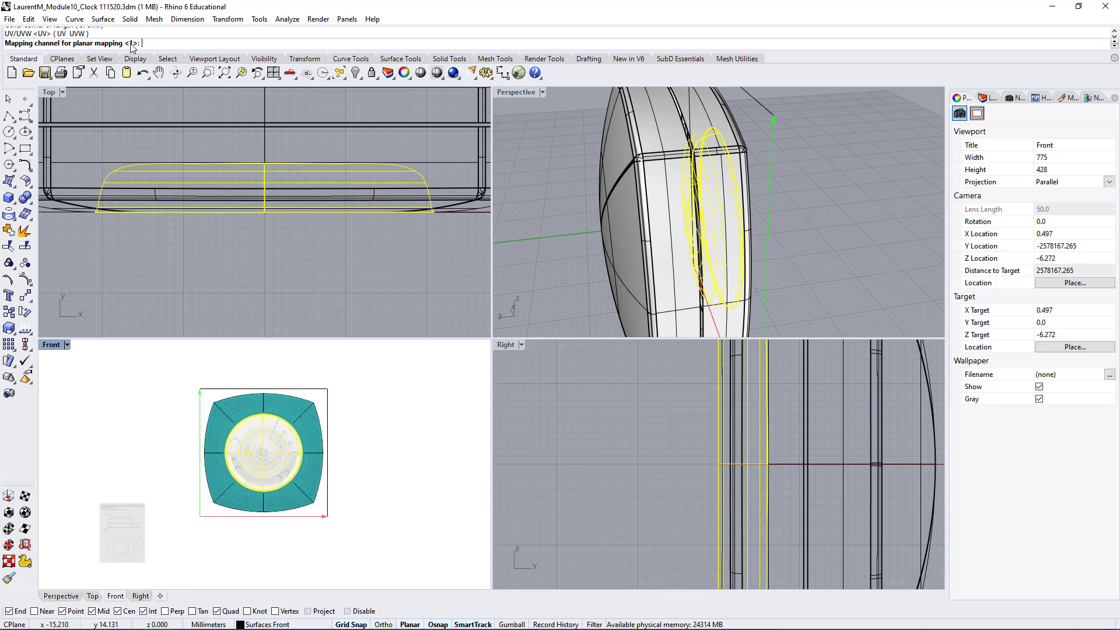
{"action": "key", "text": "Return"}
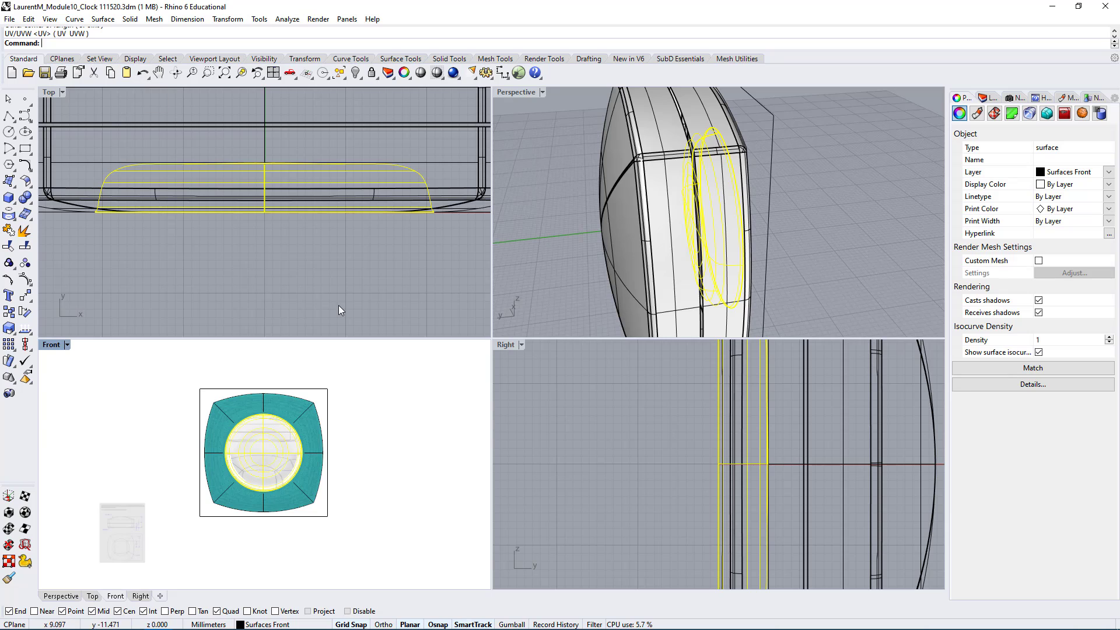
Open the Clock.jpg colour texture of the dial's Clock material for editing and browse for a replacement image file
{"action": "scroll", "coordinate": [276, 480], "scroll_direction": "up", "scroll_amount": 8}
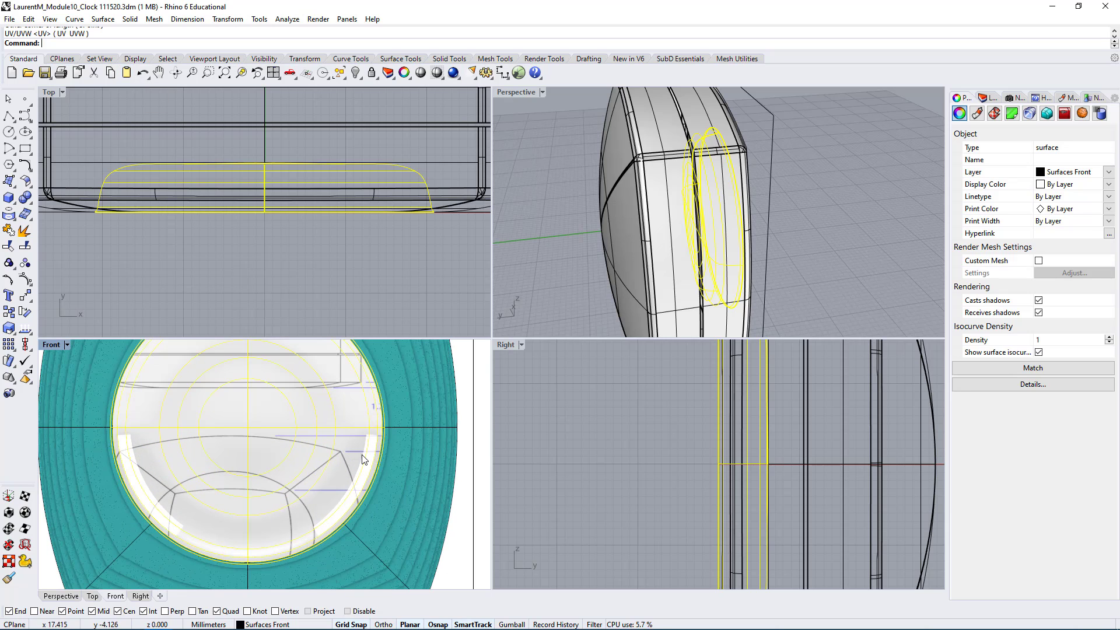
{"action": "scroll", "coordinate": [258, 489], "scroll_direction": "up", "scroll_amount": 2}
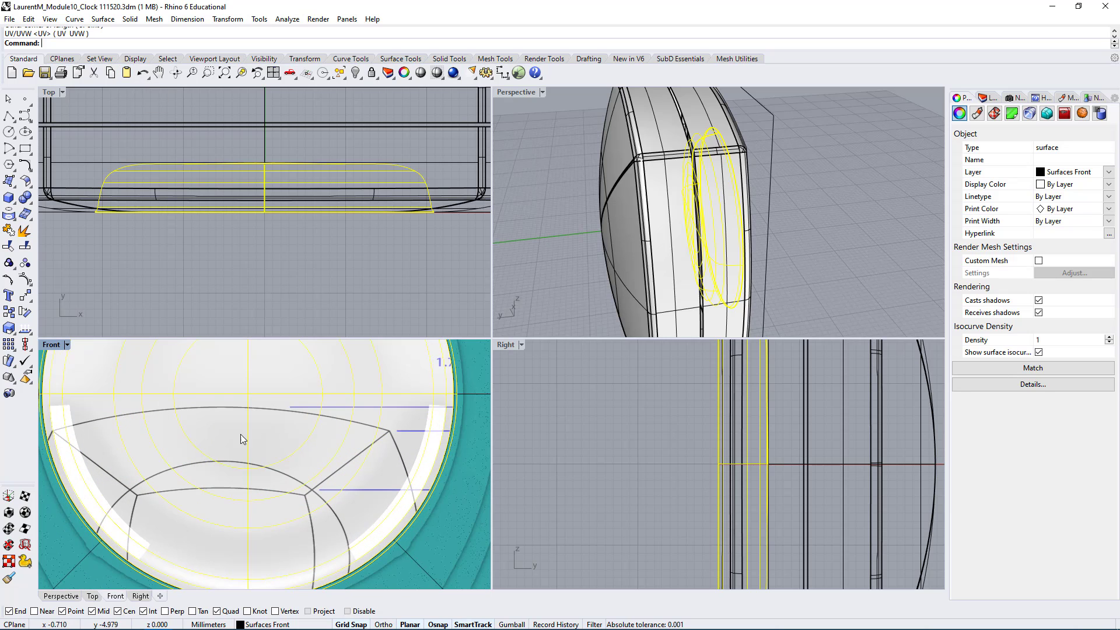
{"action": "left_click", "coordinate": [987, 98]}
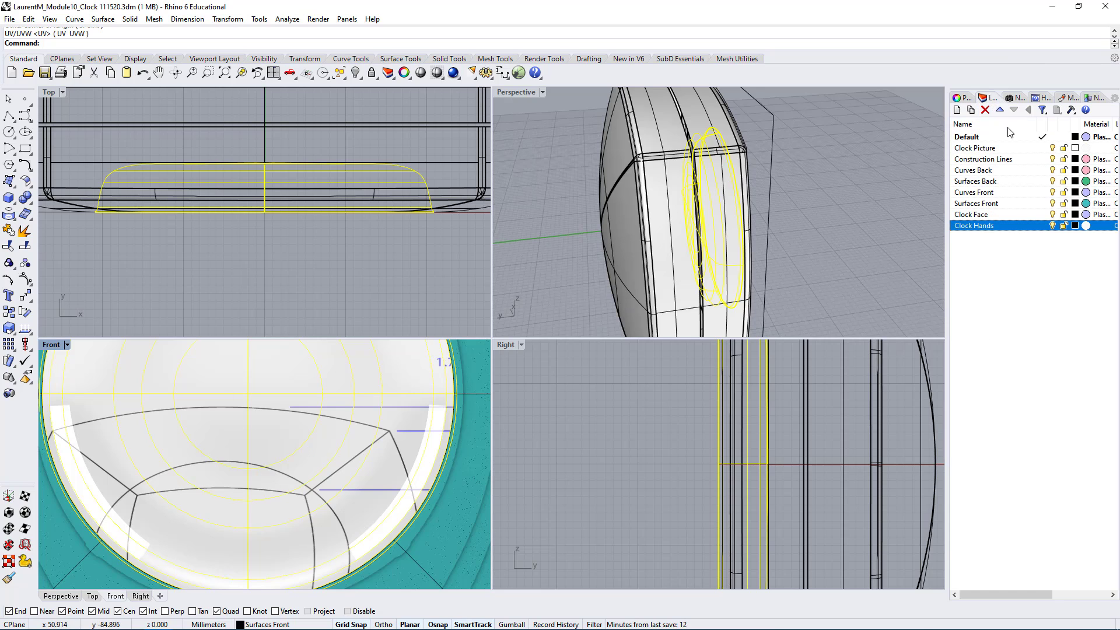
{"action": "left_click", "coordinate": [963, 99]}
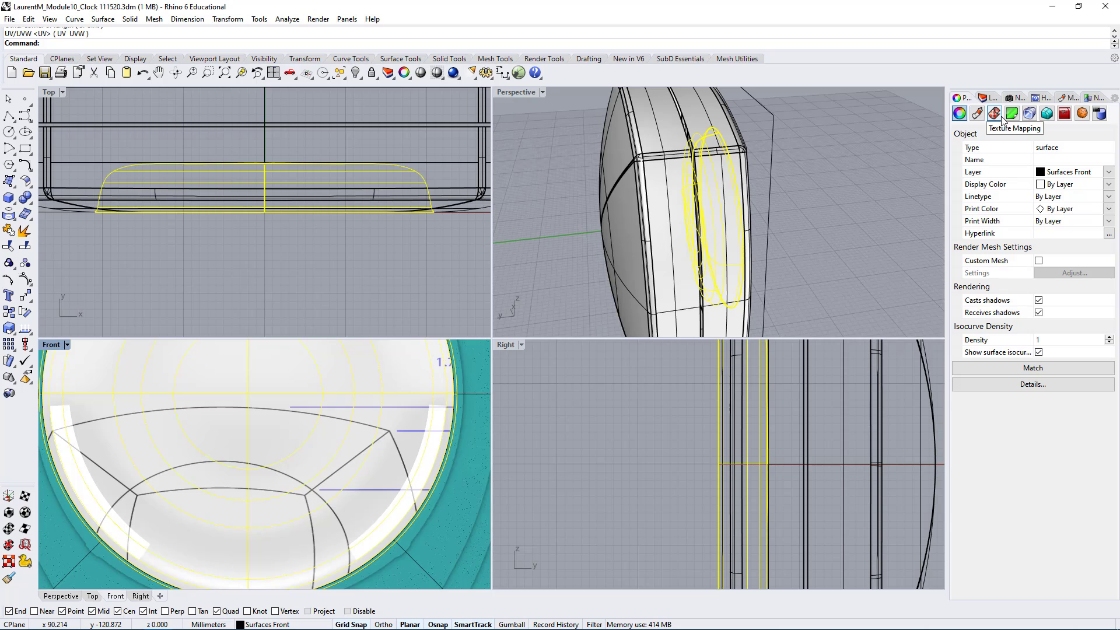
{"action": "left_click", "coordinate": [994, 113]}
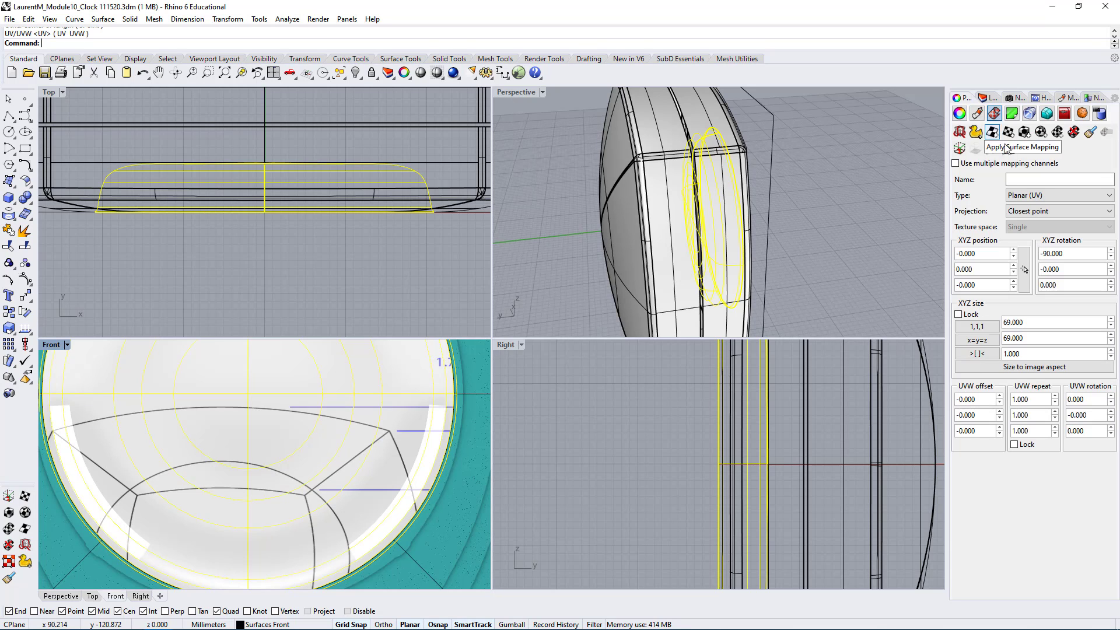
{"action": "left_click", "coordinate": [960, 113]}
{"action": "left_click", "coordinate": [994, 113]}
{"action": "left_click", "coordinate": [977, 113]}
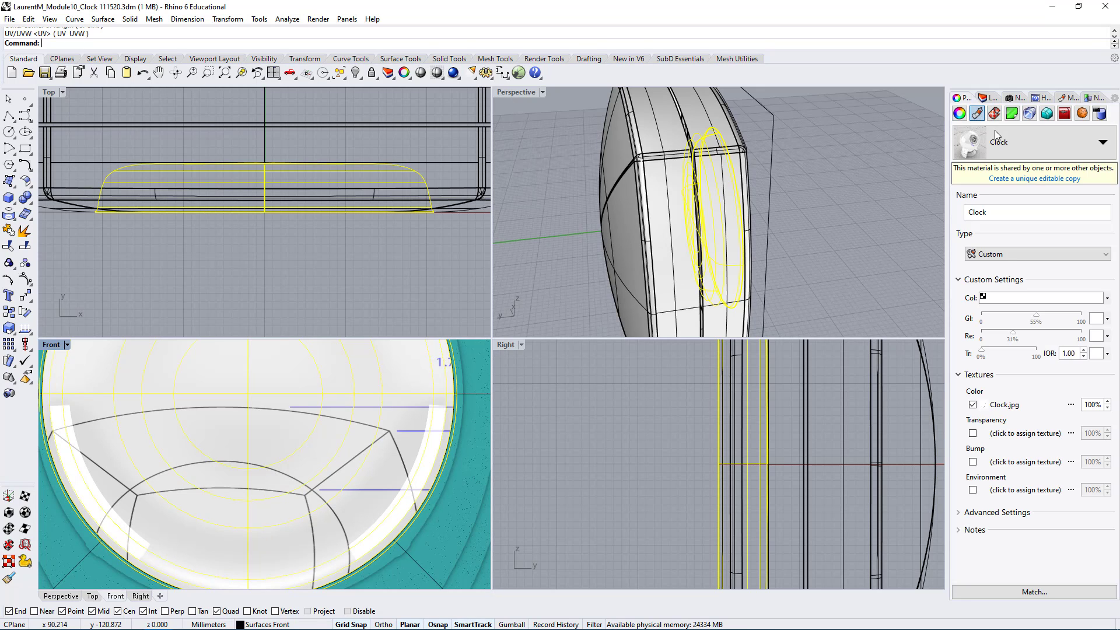
{"action": "left_click", "coordinate": [1006, 404]}
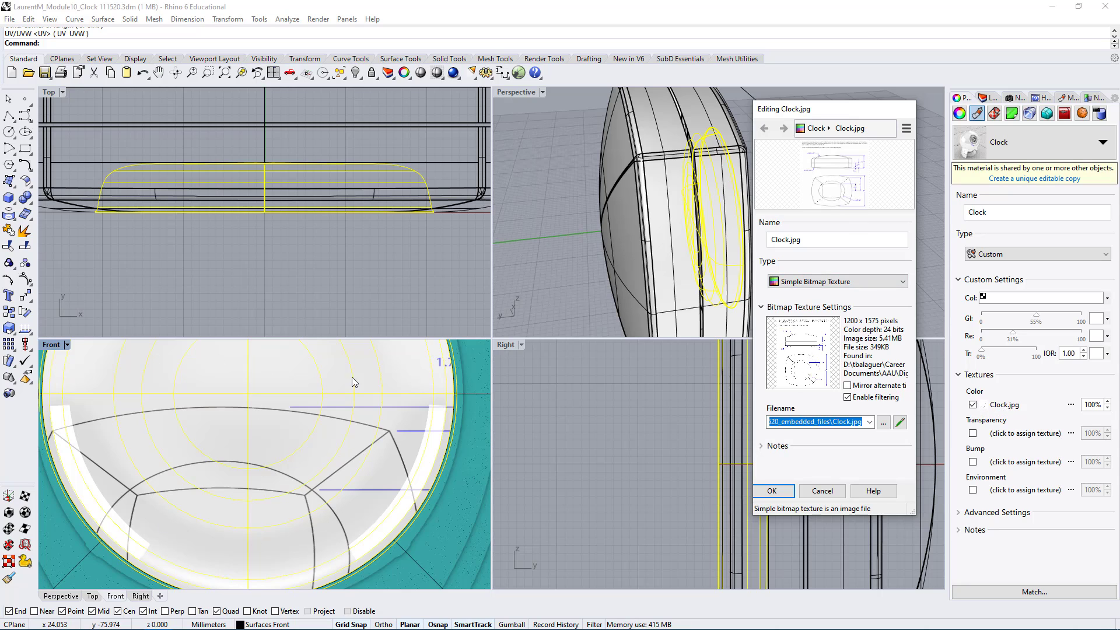
{"action": "left_click", "coordinate": [883, 425]}
{"action": "left_click", "coordinate": [913, 347]}
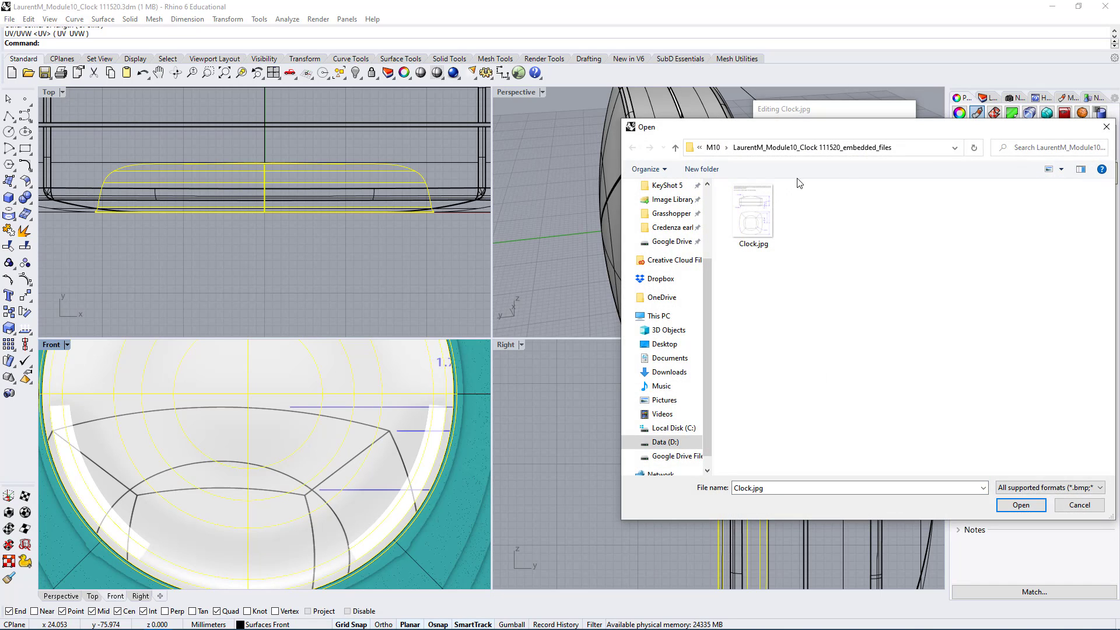
Copy the TEXTURE MAPS\Maps folder path from File Explorer and open that folder in Rhino's texture file dialog
{"action": "key", "text": "super+Tab"}
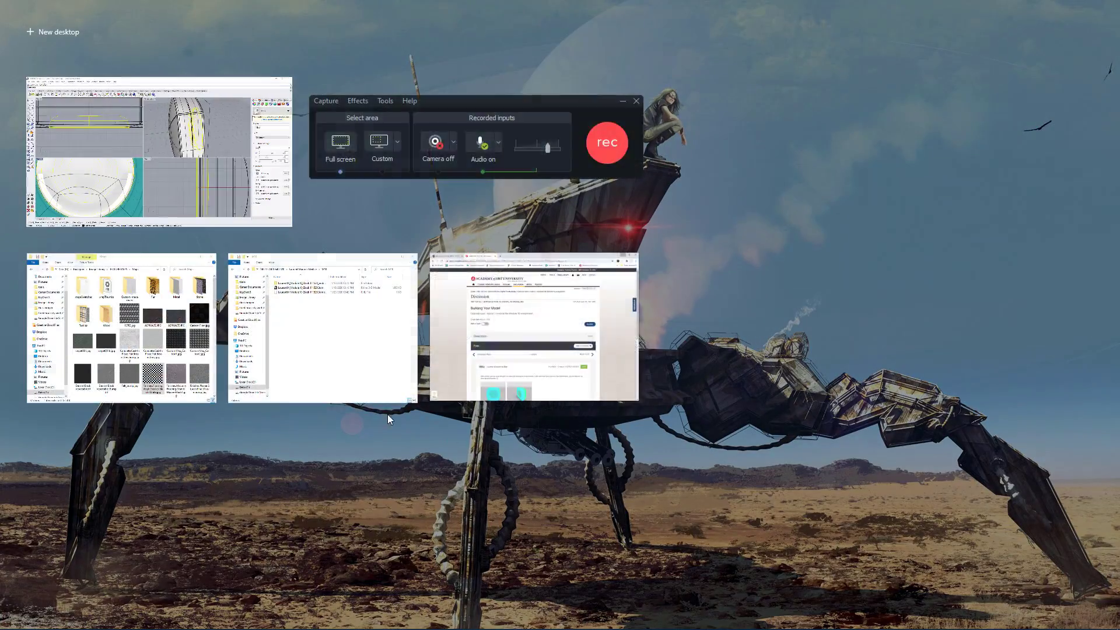
{"action": "left_click", "coordinate": [143, 336]}
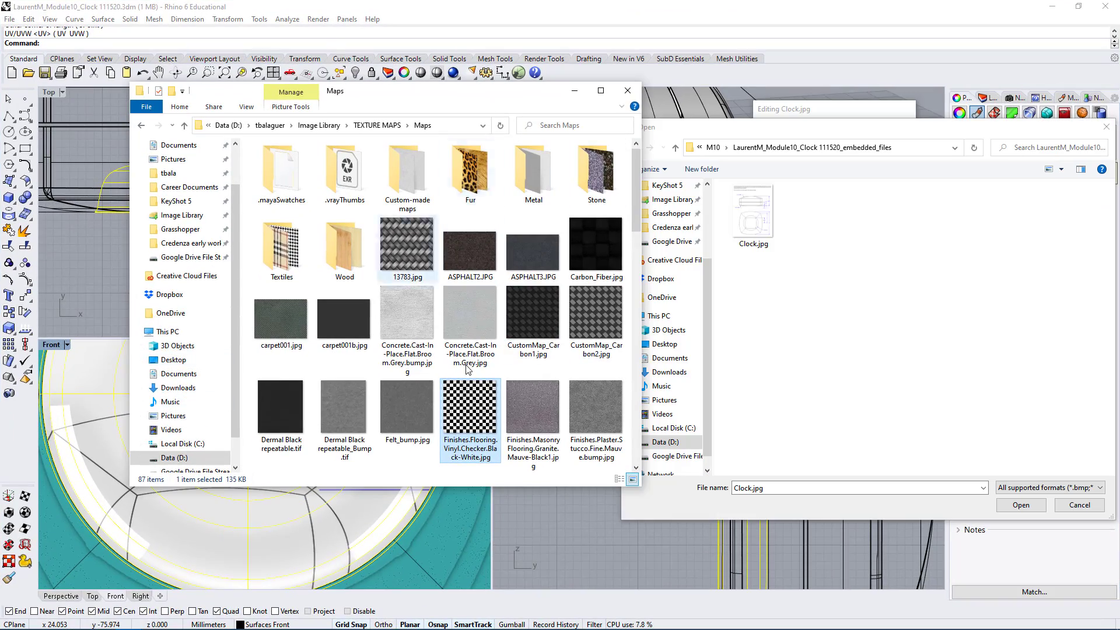
{"action": "left_click", "coordinate": [461, 127]}
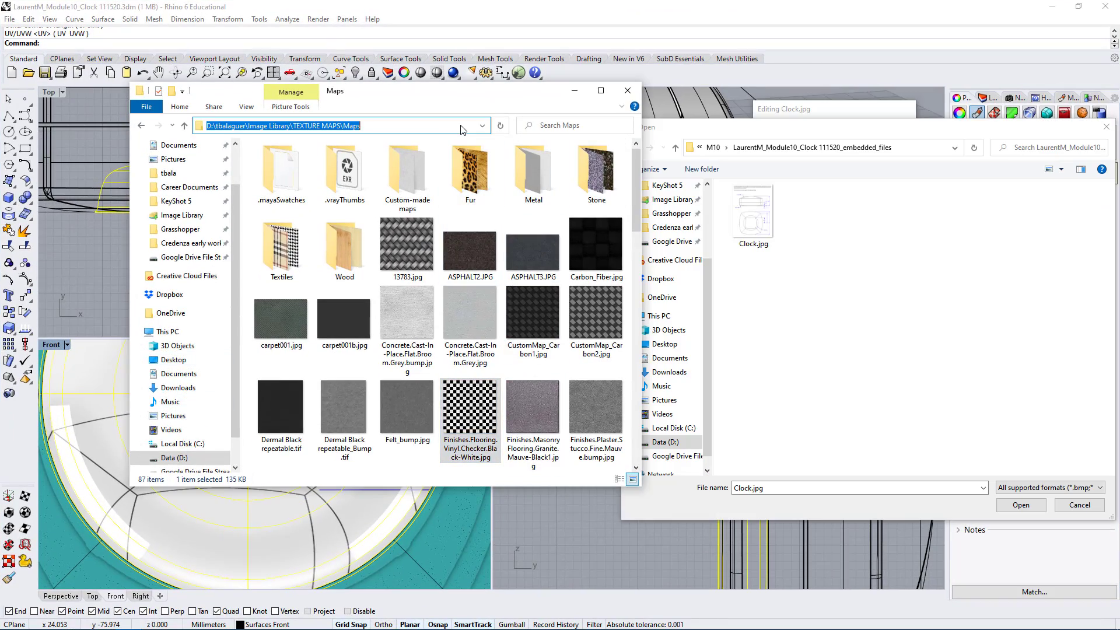
{"action": "key", "text": "ctrl+c"}
{"action": "left_click", "coordinate": [905, 290]}
{"action": "left_click", "coordinate": [908, 148]}
{"action": "key", "text": "ctrl+v"}
{"action": "key", "text": "Return"}
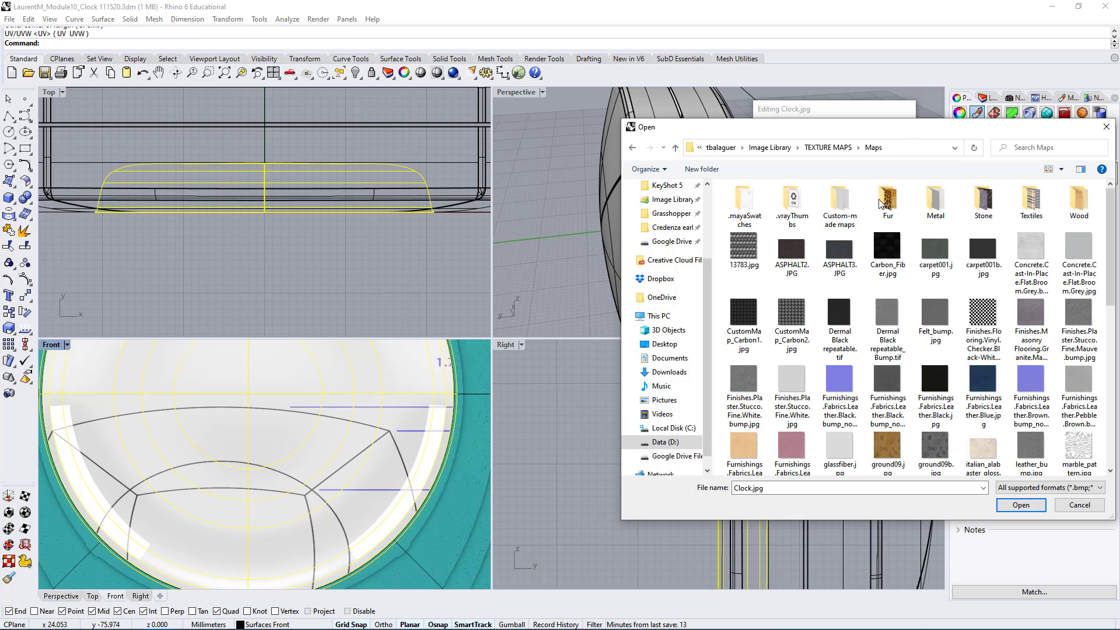
Replace the dial's colour texture with Finishes.Flooring.Vinyl.Checker.Black-White.jpg, accept the texture edit and deselect the dial surface
{"action": "left_click_drag", "start_coordinate": [918, 124], "coordinate": [820, 106]}
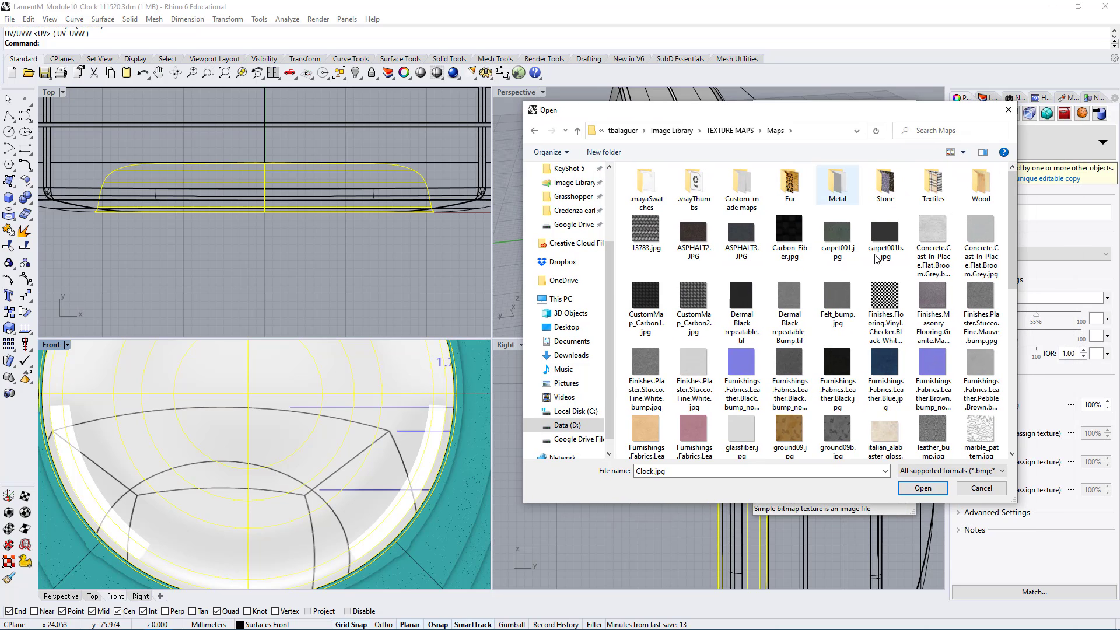
{"action": "left_click", "coordinate": [885, 300]}
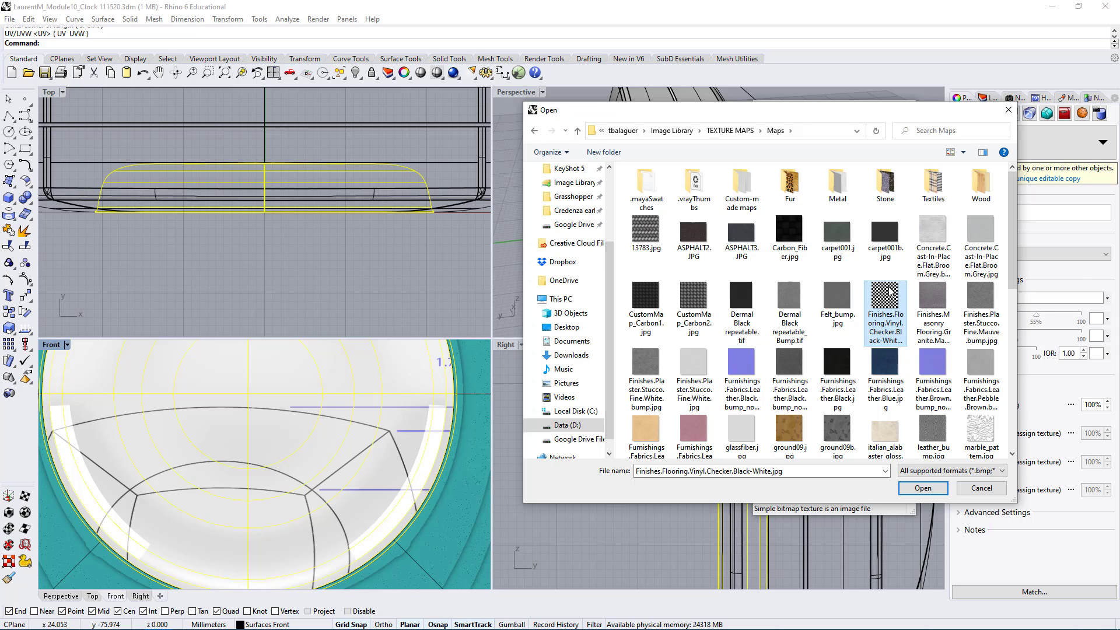
{"action": "left_click", "coordinate": [693, 300]}
{"action": "scroll", "coordinate": [655, 388], "scroll_direction": "down", "scroll_amount": 5}
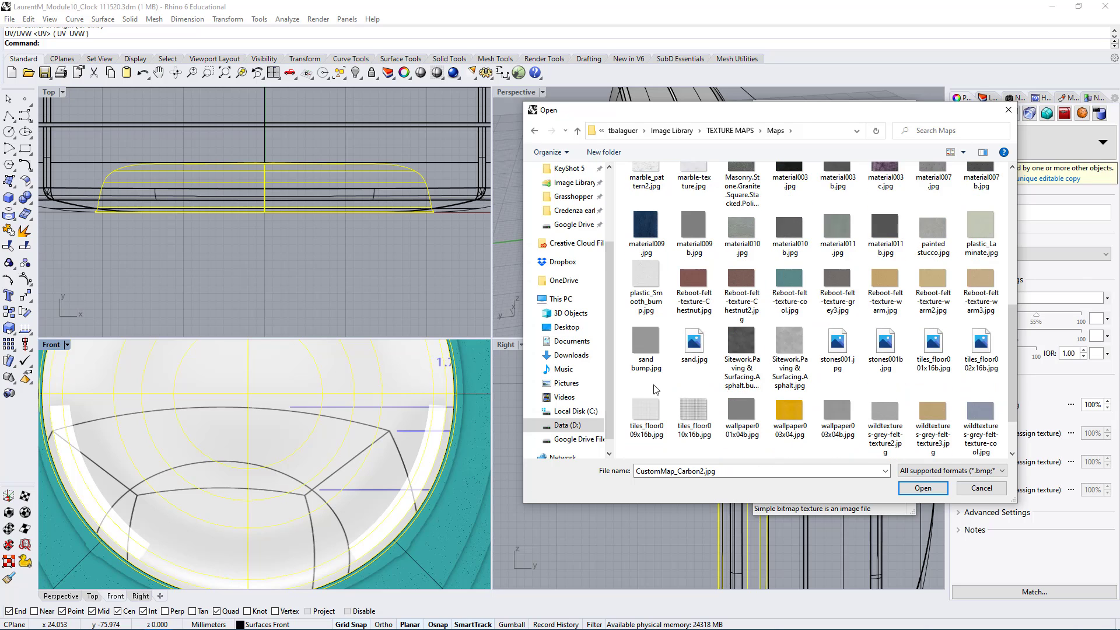
{"action": "scroll", "coordinate": [815, 377], "scroll_direction": "up", "scroll_amount": 5}
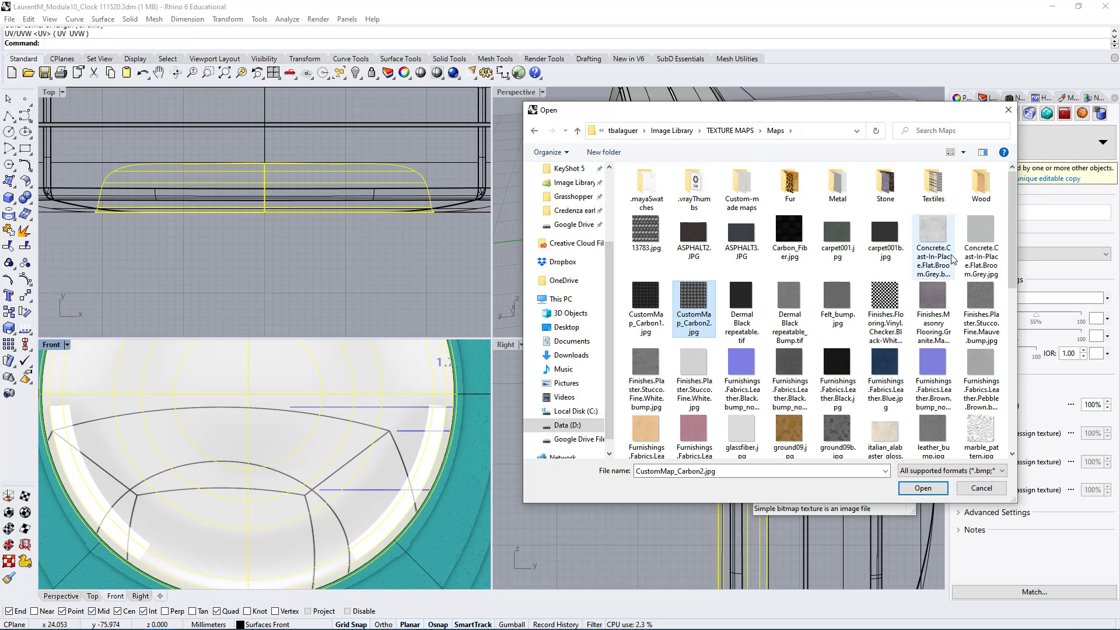
{"action": "left_click", "coordinate": [885, 300]}
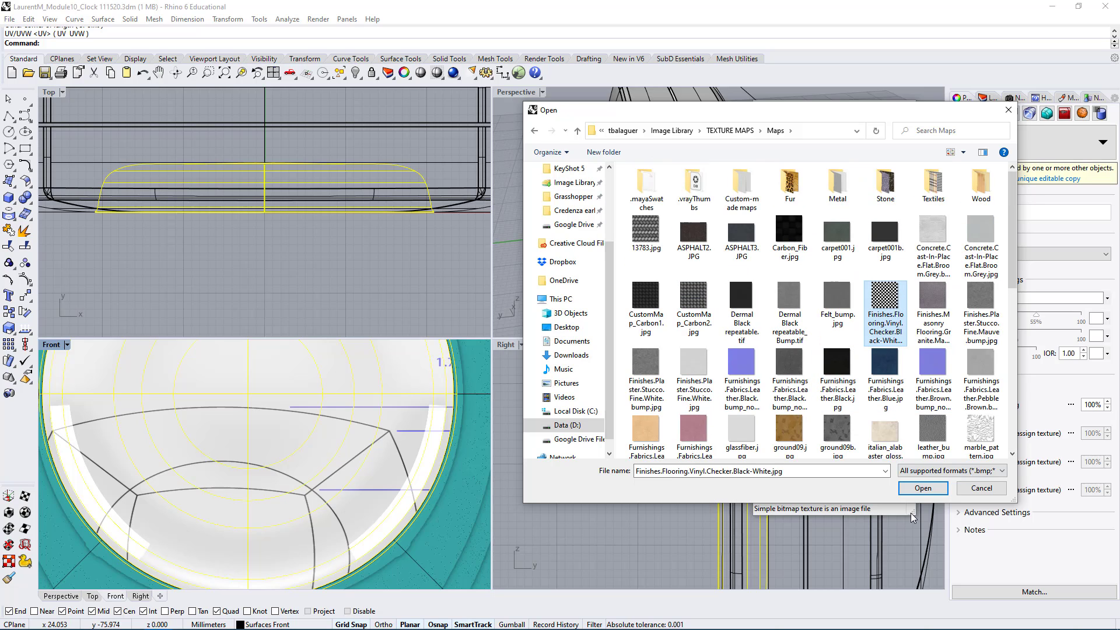
{"action": "left_click", "coordinate": [922, 488]}
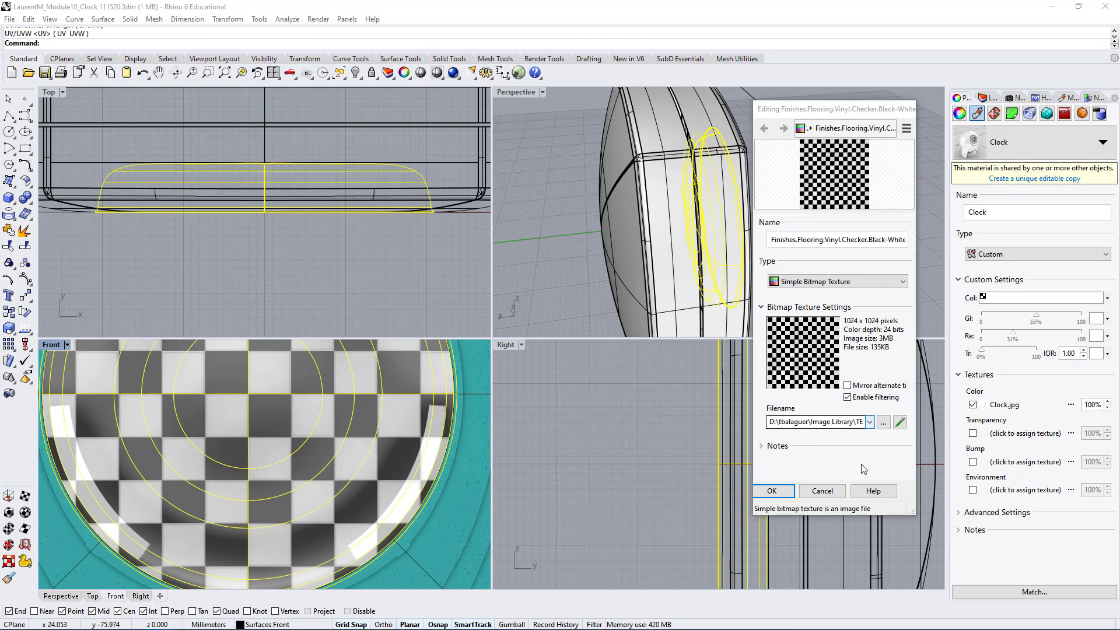
{"action": "key", "text": "Return"}
{"action": "left_click", "coordinate": [537, 256]}
Examine how evenly the checker squares lie across the dial in the Front view, both close up and with the whole clock
{"action": "right_click_drag", "start_coordinate": [536, 257], "coordinate": [769, 226]}
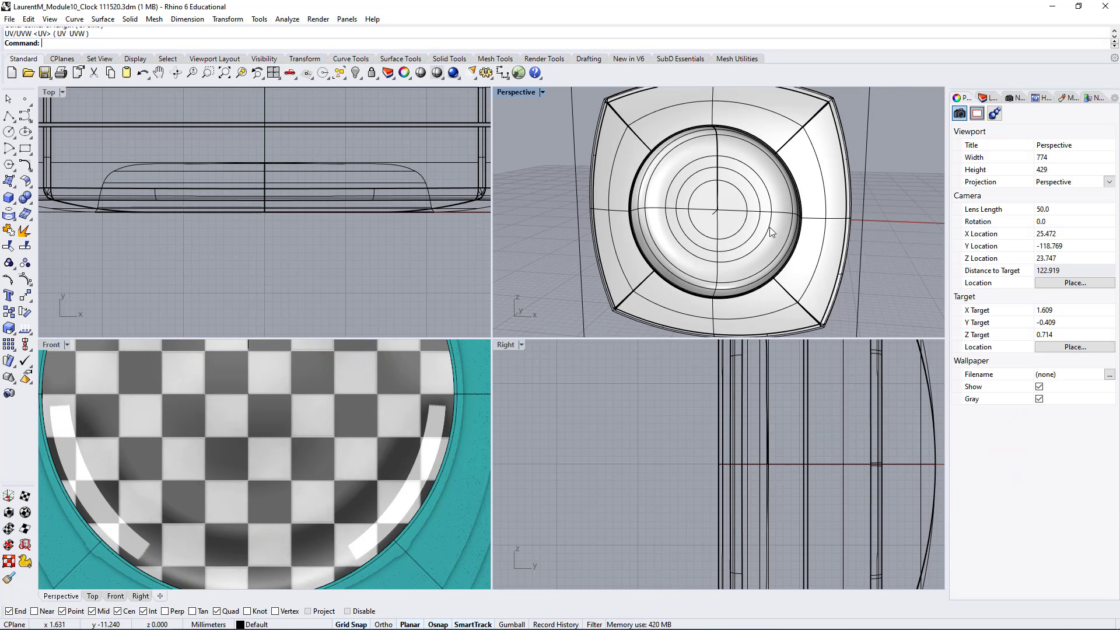
{"action": "scroll", "coordinate": [310, 396], "scroll_direction": "down", "scroll_amount": 16}
{"action": "scroll", "coordinate": [280, 423], "scroll_direction": "up", "scroll_amount": 10}
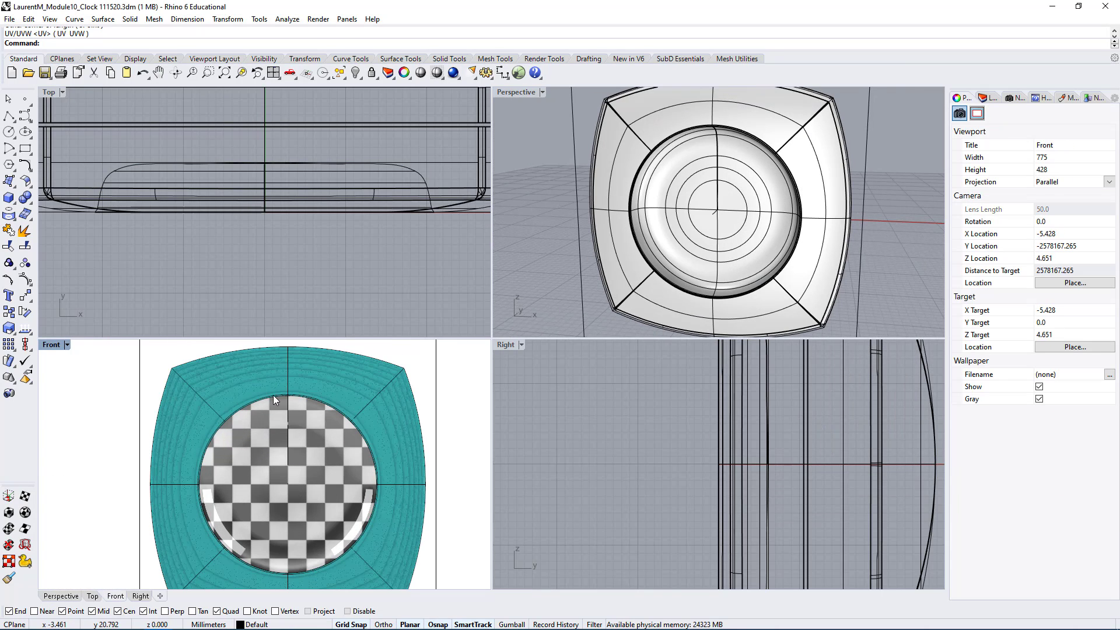
{"action": "scroll", "coordinate": [246, 471], "scroll_direction": "up", "scroll_amount": 10}
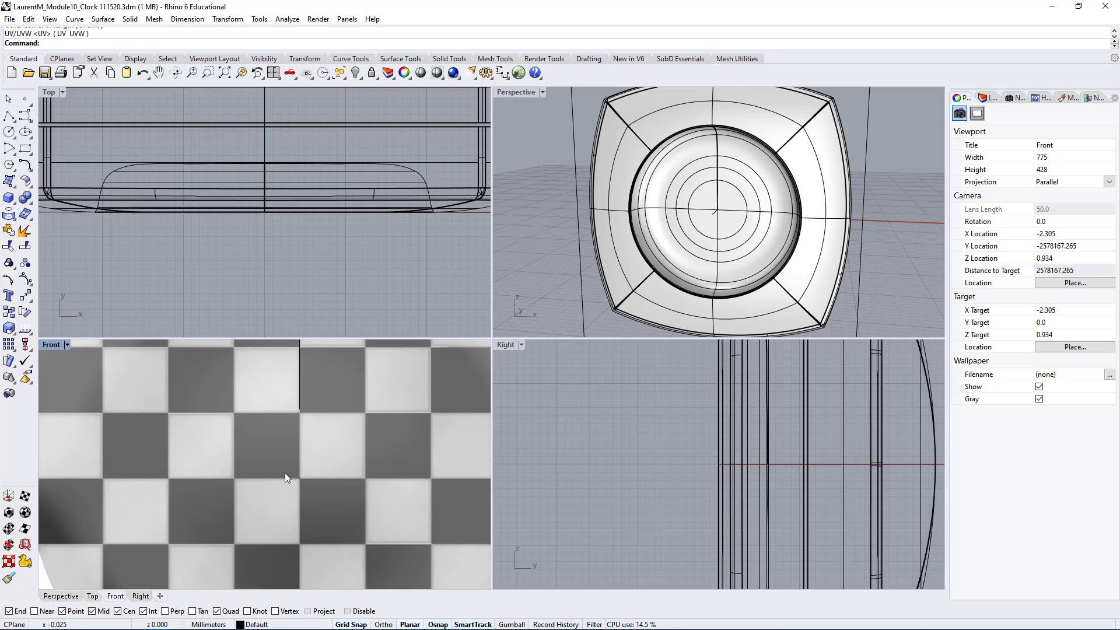
{"action": "scroll", "coordinate": [209, 447], "scroll_direction": "down", "scroll_amount": 10}
{"action": "right_click_drag", "start_coordinate": [688, 233], "coordinate": [713, 233]}
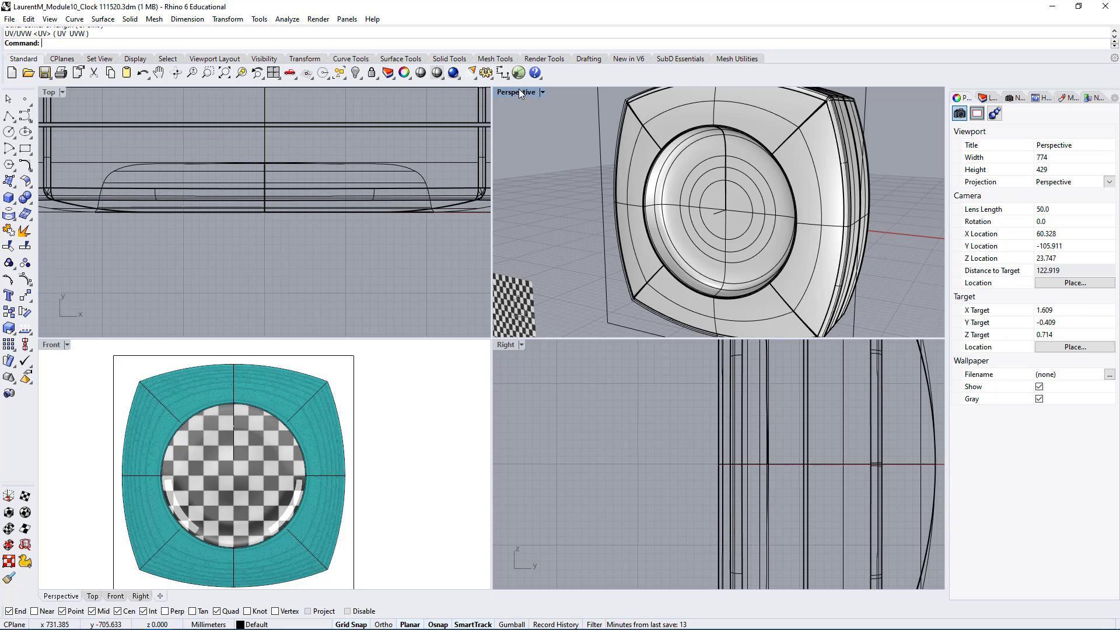
{"action": "scroll", "coordinate": [805, 207], "scroll_direction": "down", "scroll_amount": 6}
{"action": "scroll", "coordinate": [671, 246], "scroll_direction": "up", "scroll_amount": 6}
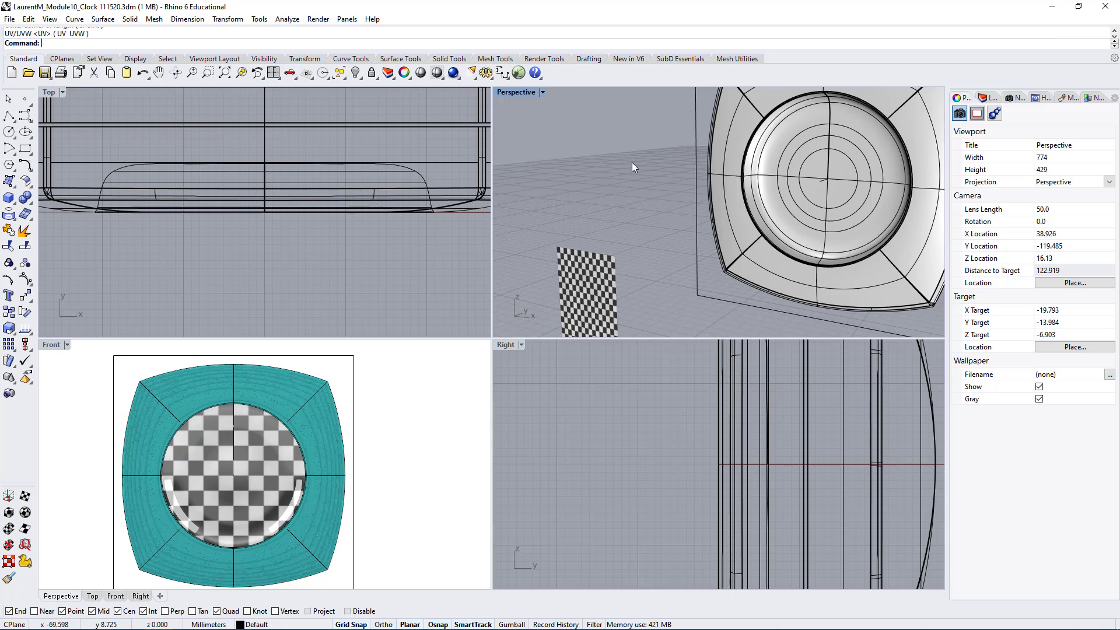
Set the Perspective viewport to Rendered display and inspect the checker pattern along the dial's curved side wall up close
{"action": "left_click", "coordinate": [519, 100]}
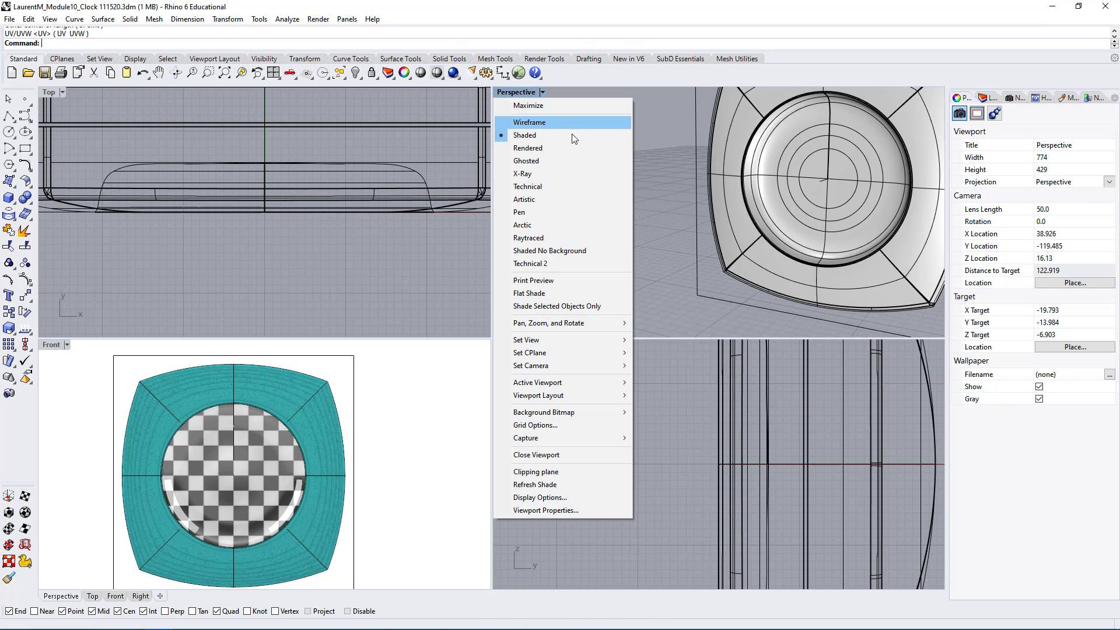
{"action": "left_click", "coordinate": [525, 149]}
{"action": "right_click_drag", "start_coordinate": [779, 181], "coordinate": [677, 257]}
{"action": "scroll", "coordinate": [841, 245], "scroll_direction": "up", "scroll_amount": 8}
{"action": "right_click_drag", "start_coordinate": [841, 245], "coordinate": [762, 243]}
{"action": "scroll", "coordinate": [761, 243], "scroll_direction": "up", "scroll_amount": 10}
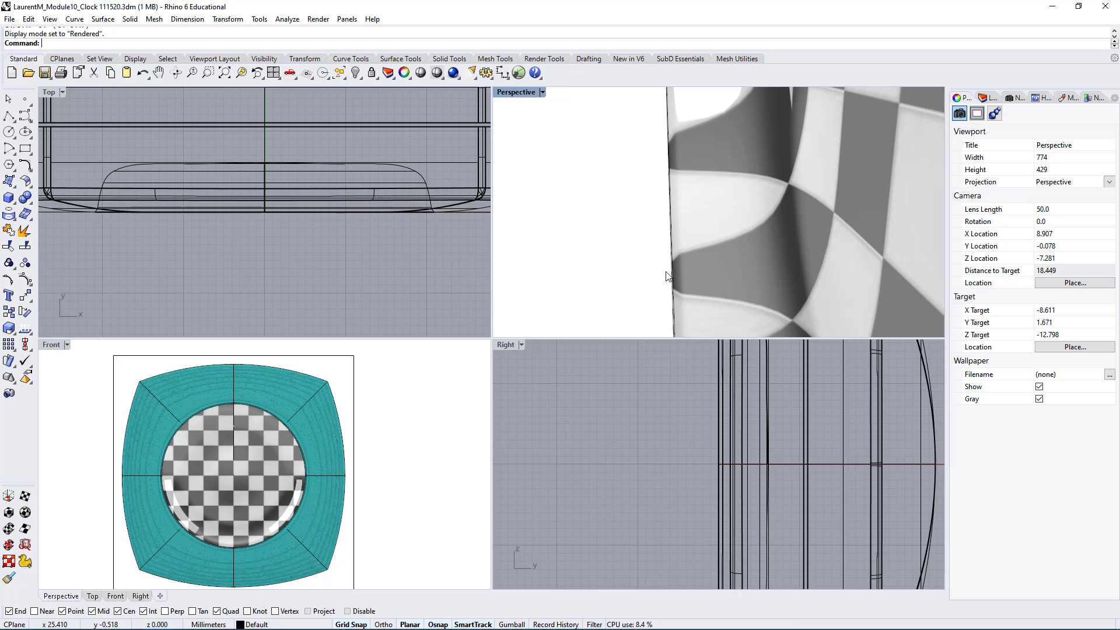
Compare the checker squares along the dial's rim in the Front view with those on its curved side wall in Perspective
{"action": "scroll", "coordinate": [247, 424], "scroll_direction": "up", "scroll_amount": 8}
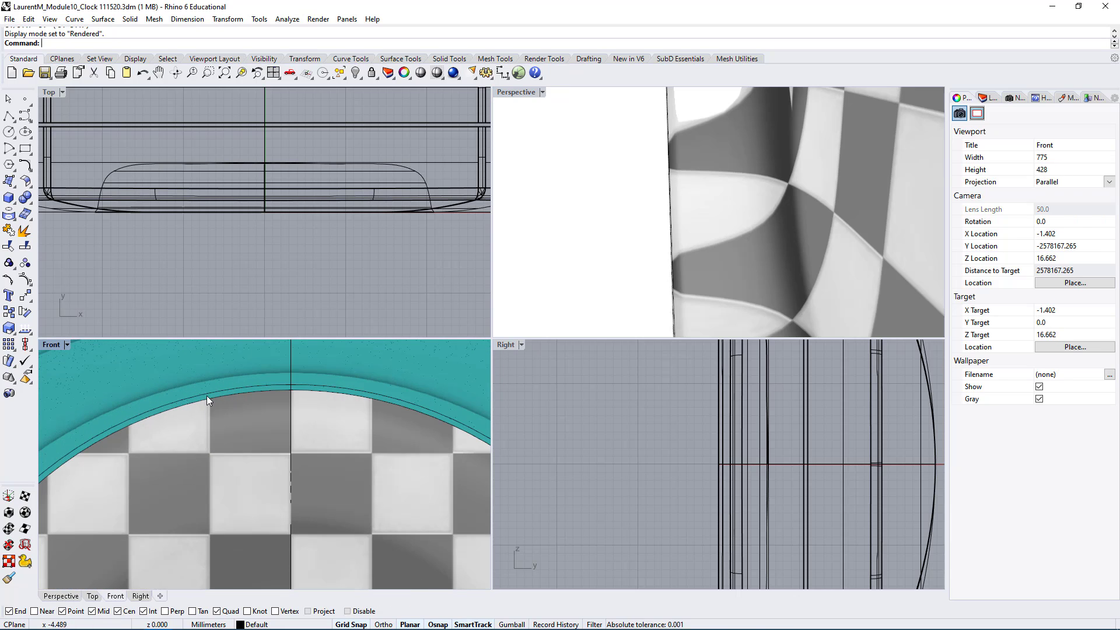
{"action": "scroll", "coordinate": [694, 206], "scroll_direction": "down", "scroll_amount": 5}
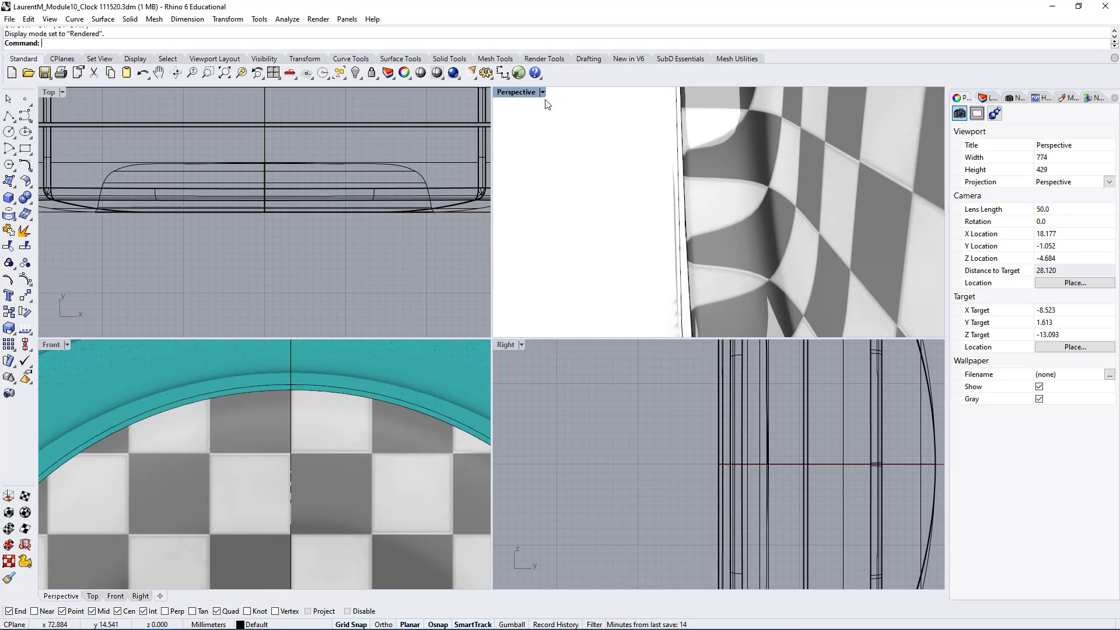
{"action": "scroll", "coordinate": [562, 276], "scroll_direction": "down", "scroll_amount": 7}
{"action": "right_click_drag", "start_coordinate": [562, 276], "coordinate": [785, 257]}
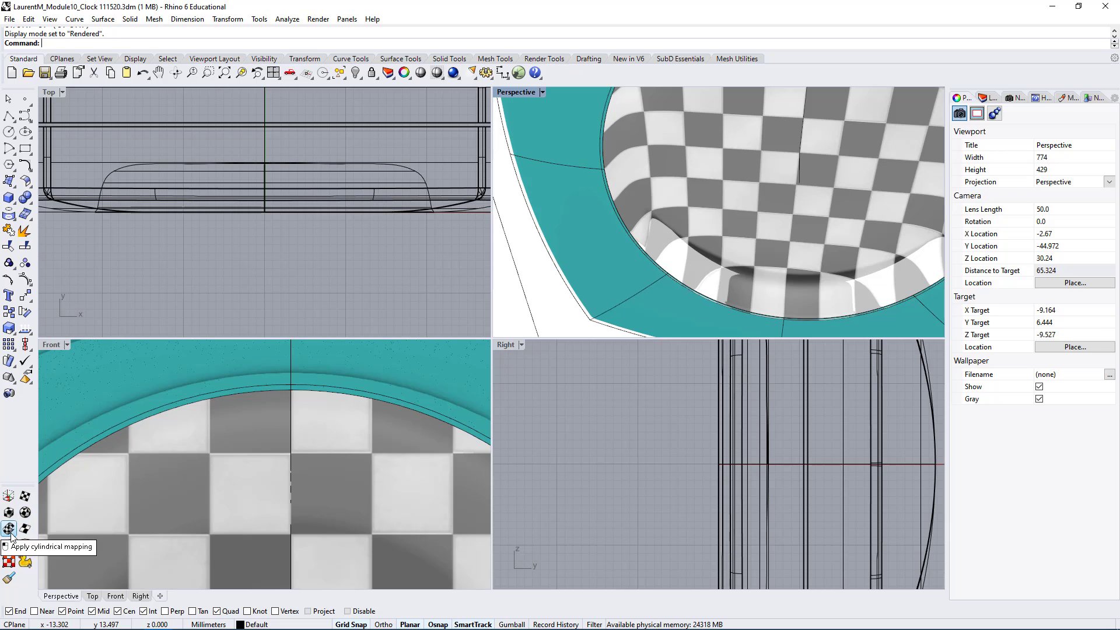
{"action": "scroll", "coordinate": [650, 236], "scroll_direction": "down", "scroll_amount": 6}
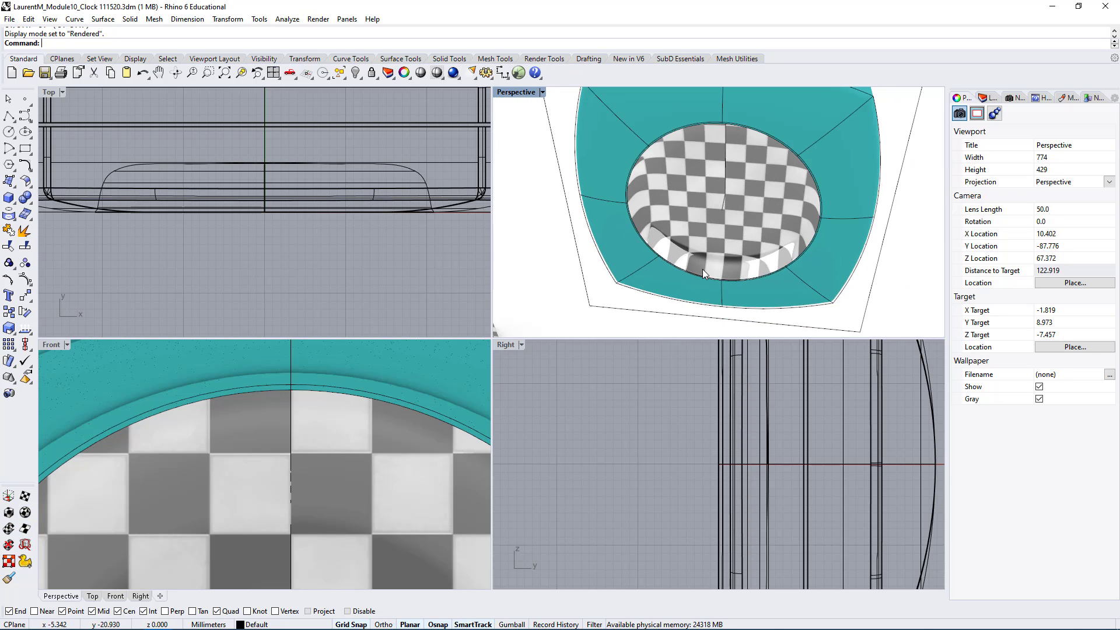
{"action": "right_click_drag", "start_coordinate": [703, 268], "coordinate": [704, 105]}
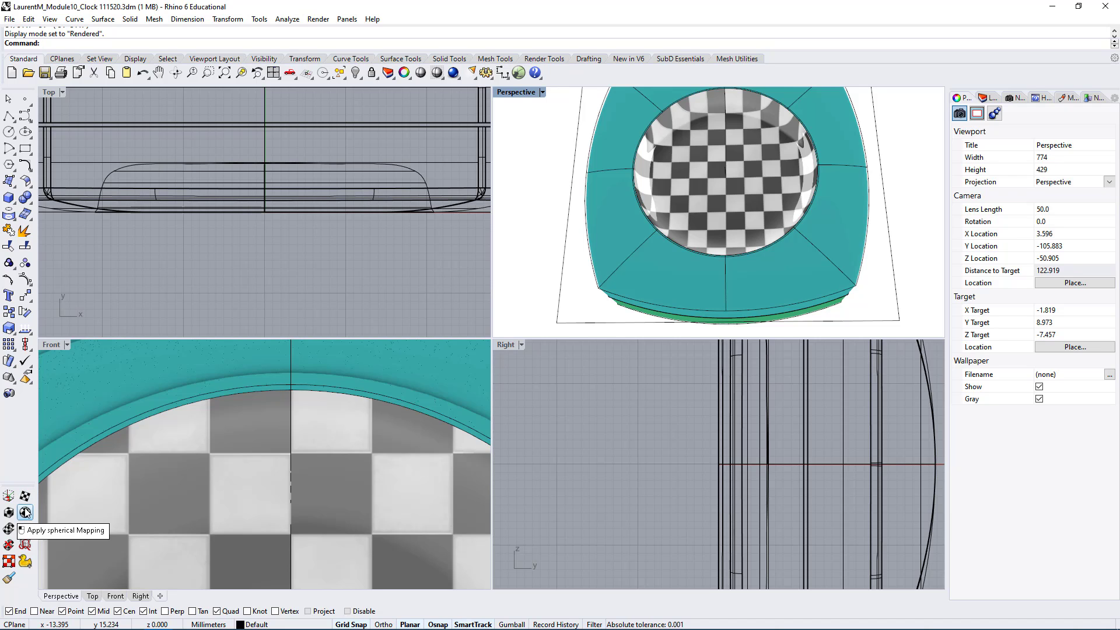
Start a spherical mapping on the recessed dial surface with the sphere's center at the origin (0)
{"action": "left_click", "coordinate": [728, 180]}
{"action": "left_click", "coordinate": [772, 210]}
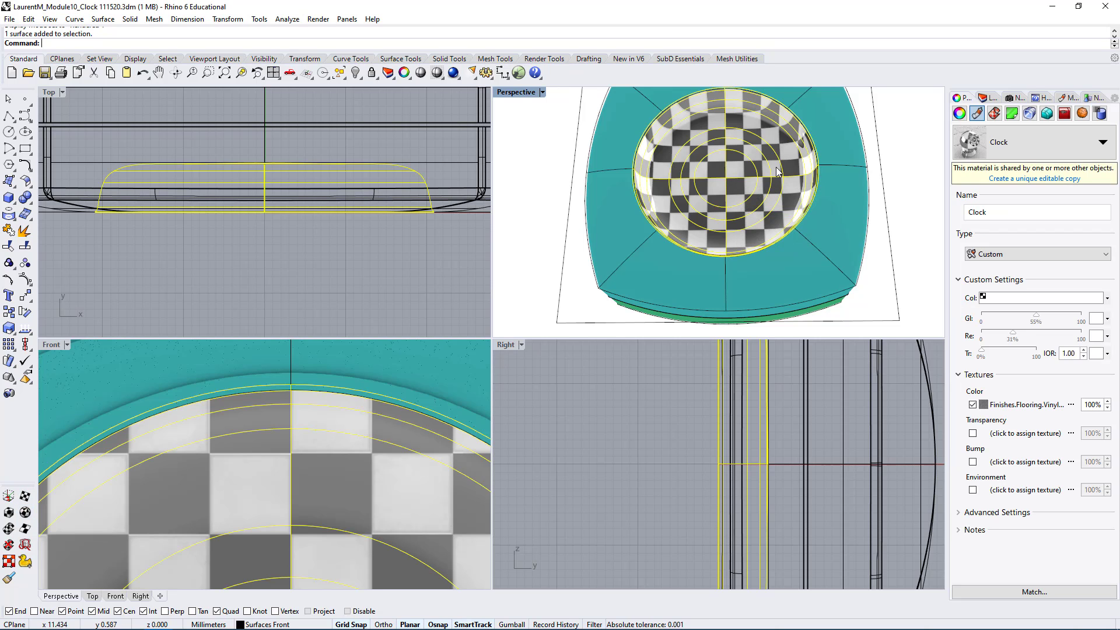
{"action": "left_click", "coordinate": [25, 513]}
{"action": "scroll", "coordinate": [237, 515], "scroll_direction": "down", "scroll_amount": 3}
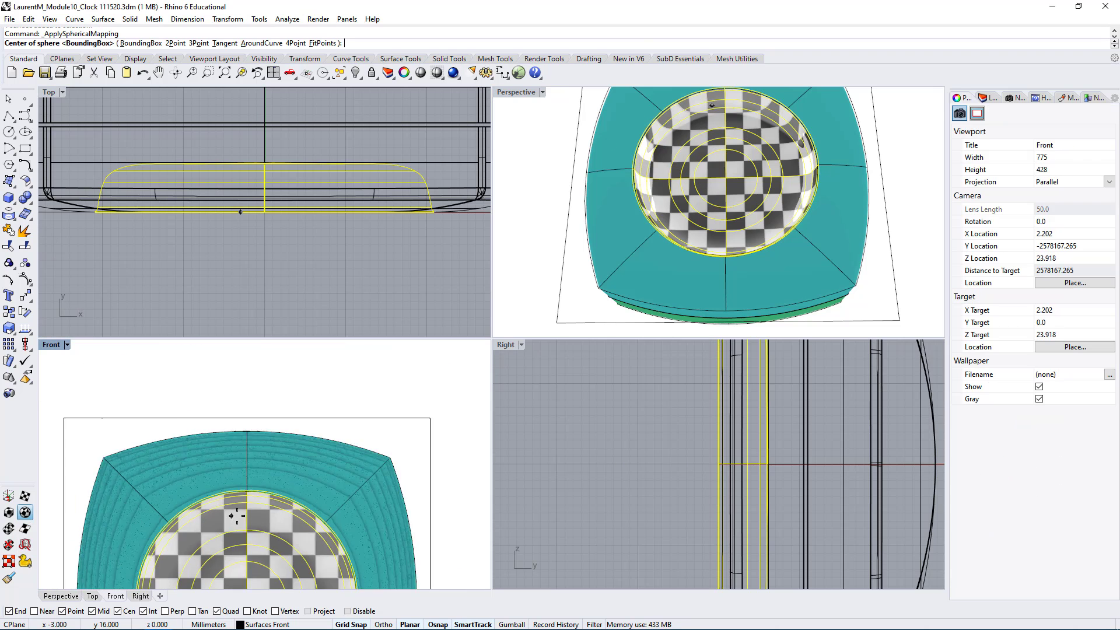
{"action": "scroll", "coordinate": [236, 515], "scroll_direction": "up", "scroll_amount": 3}
{"action": "scroll", "coordinate": [287, 461], "scroll_direction": "up", "scroll_amount": 3}
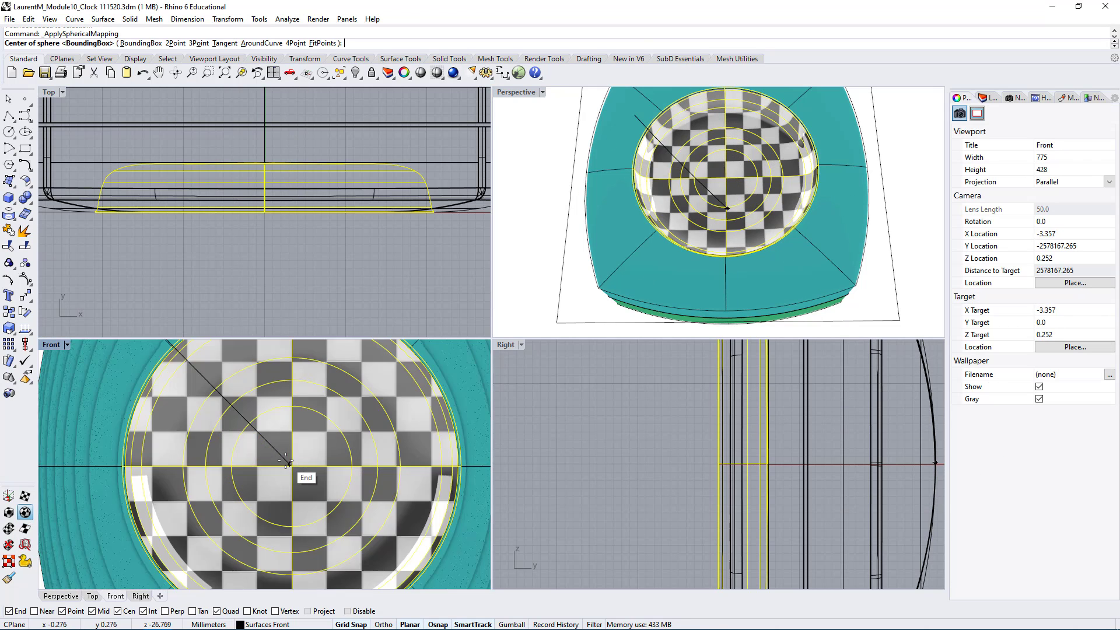
{"action": "scroll", "coordinate": [287, 461], "scroll_direction": "up", "scroll_amount": 1}
{"action": "scroll", "coordinate": [291, 467], "scroll_direction": "up", "scroll_amount": 1}
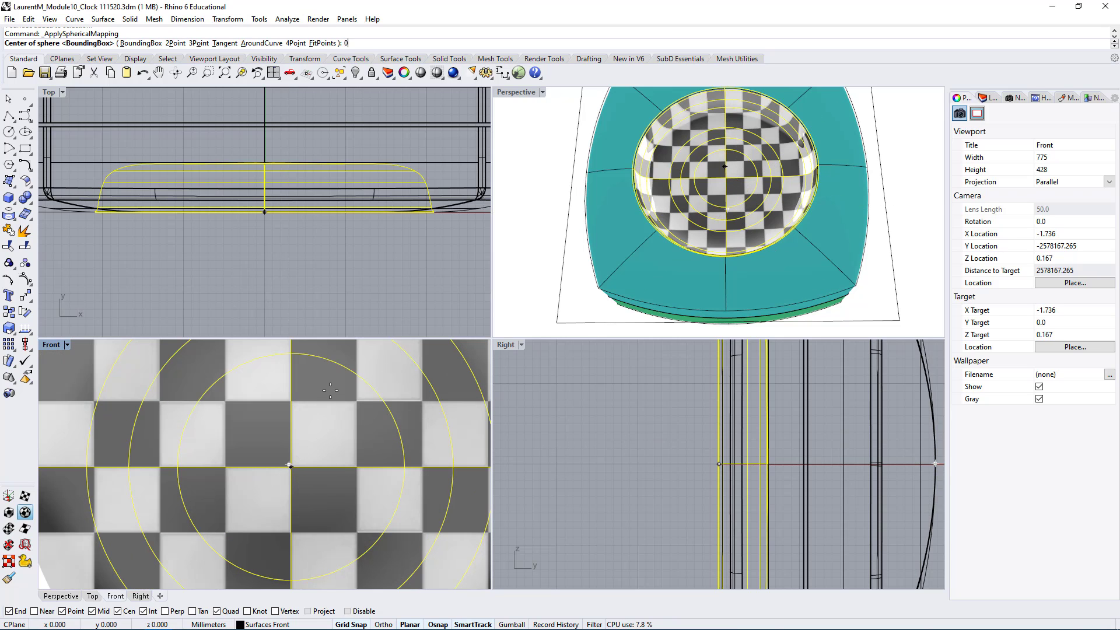
{"action": "key", "text": "Return"}
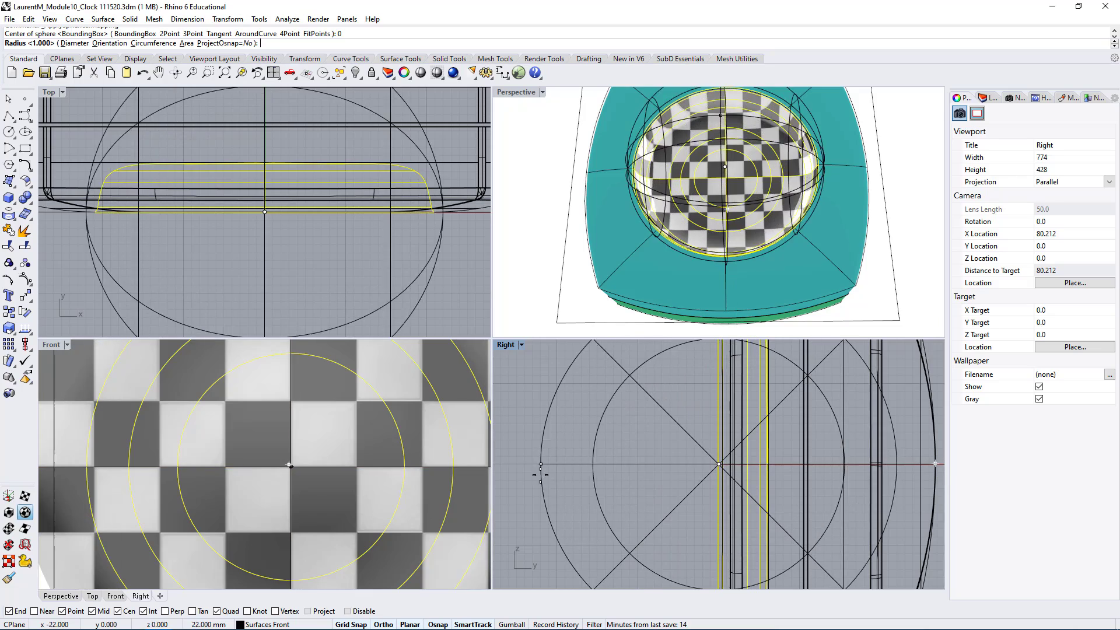
Give the mapping sphere a 15 mm radius and assign the spherical mapping to channel 1
{"action": "scroll", "coordinate": [591, 474], "scroll_direction": "down", "scroll_amount": 3}
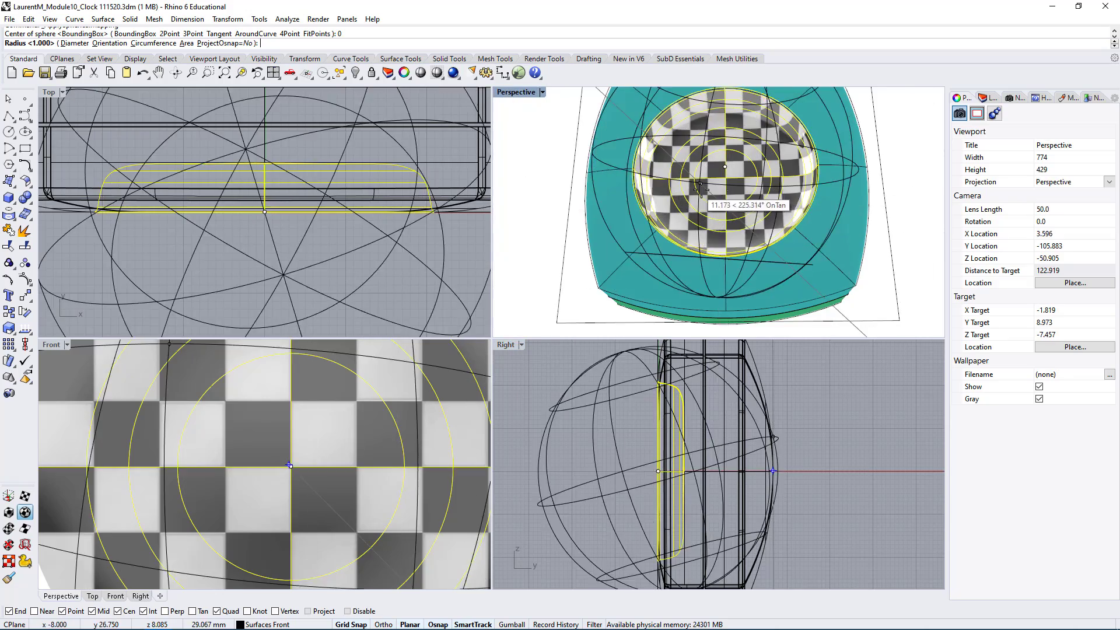
{"action": "scroll", "coordinate": [594, 182], "scroll_direction": "down", "scroll_amount": 4}
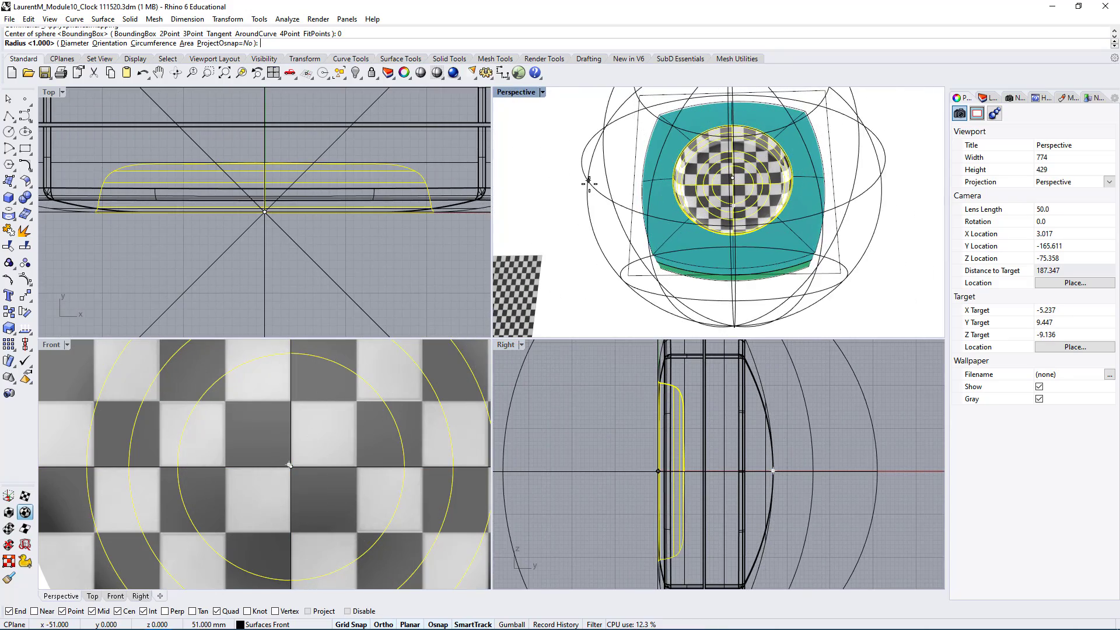
{"action": "scroll", "coordinate": [350, 187], "scroll_direction": "down", "scroll_amount": 5}
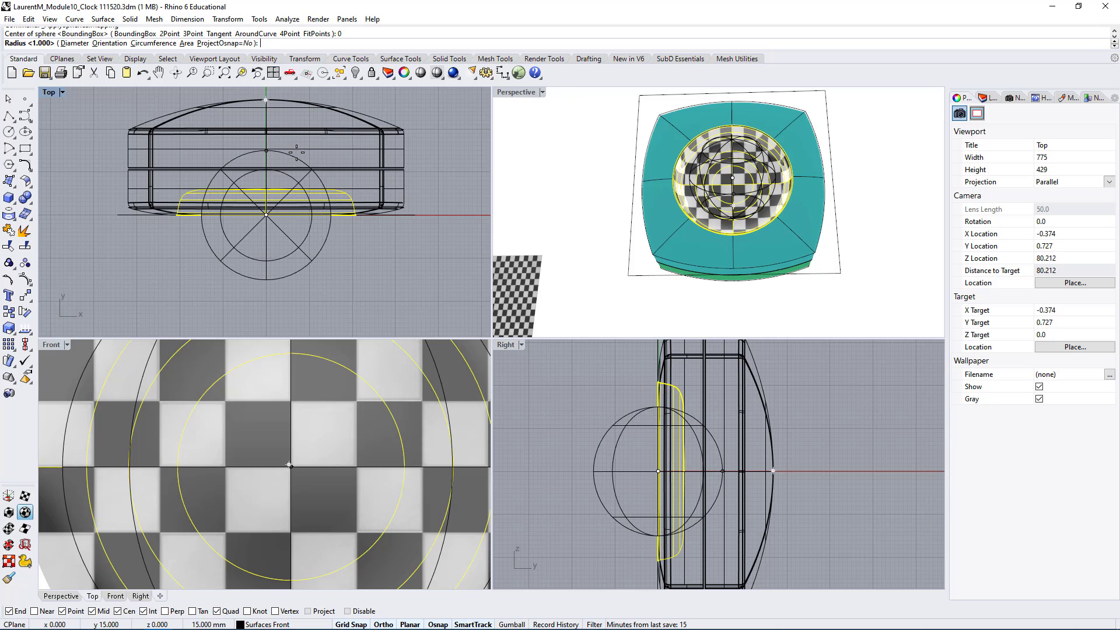
{"action": "scroll", "coordinate": [295, 153], "scroll_direction": "up", "scroll_amount": 3}
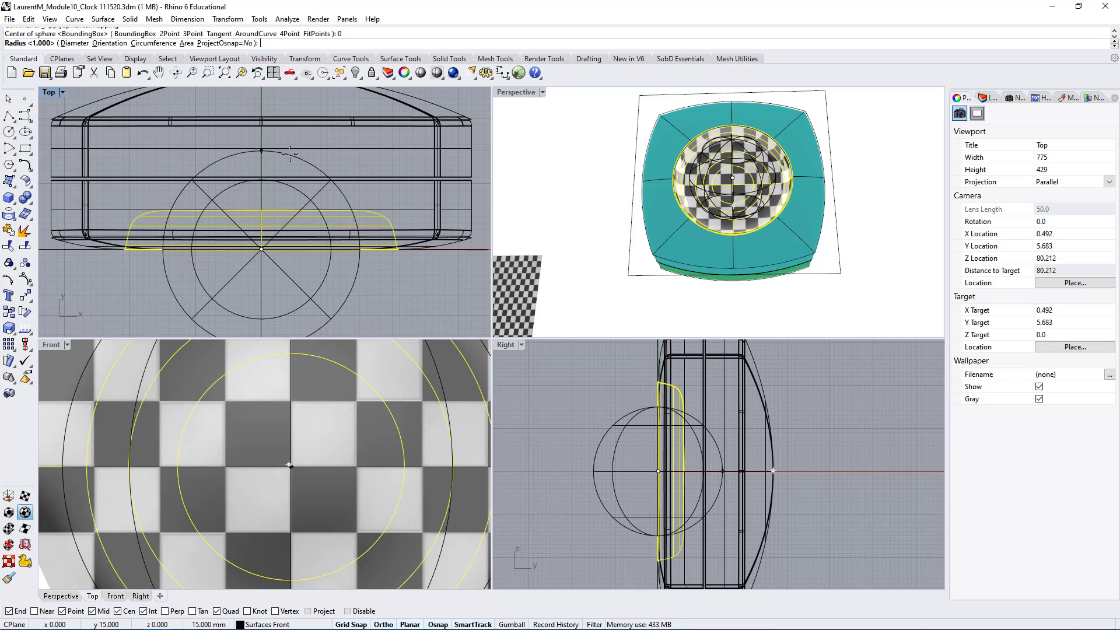
{"action": "left_click", "coordinate": [289, 153]}
{"action": "scroll", "coordinate": [653, 492], "scroll_direction": "up", "scroll_amount": 2}
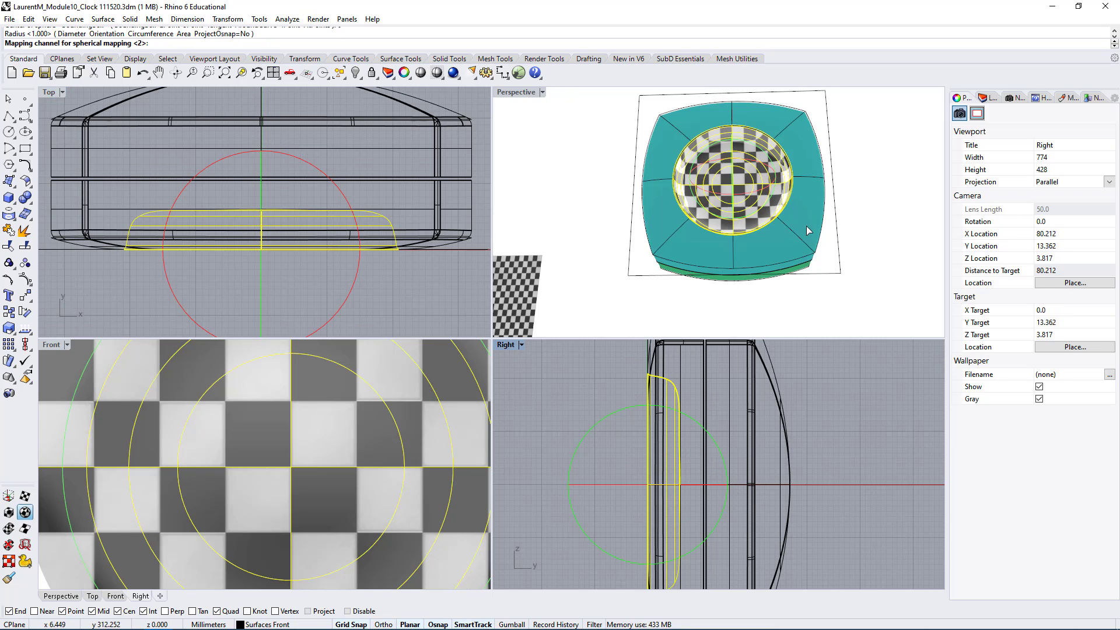
{"action": "right_click_drag", "start_coordinate": [808, 230], "coordinate": [632, 245]}
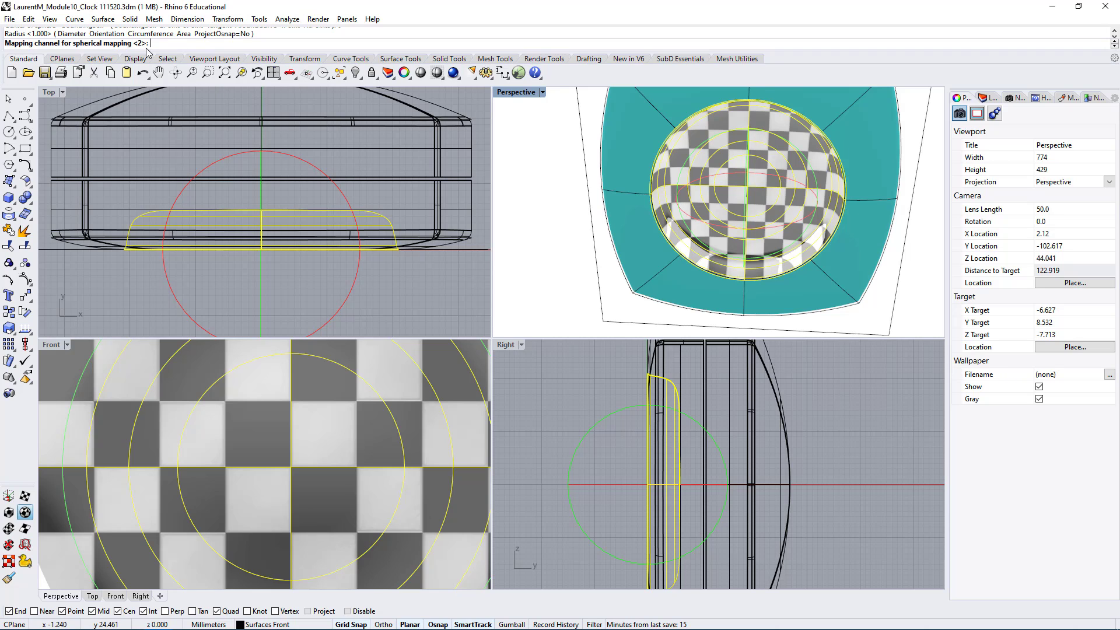
{"action": "key", "text": "Return"}
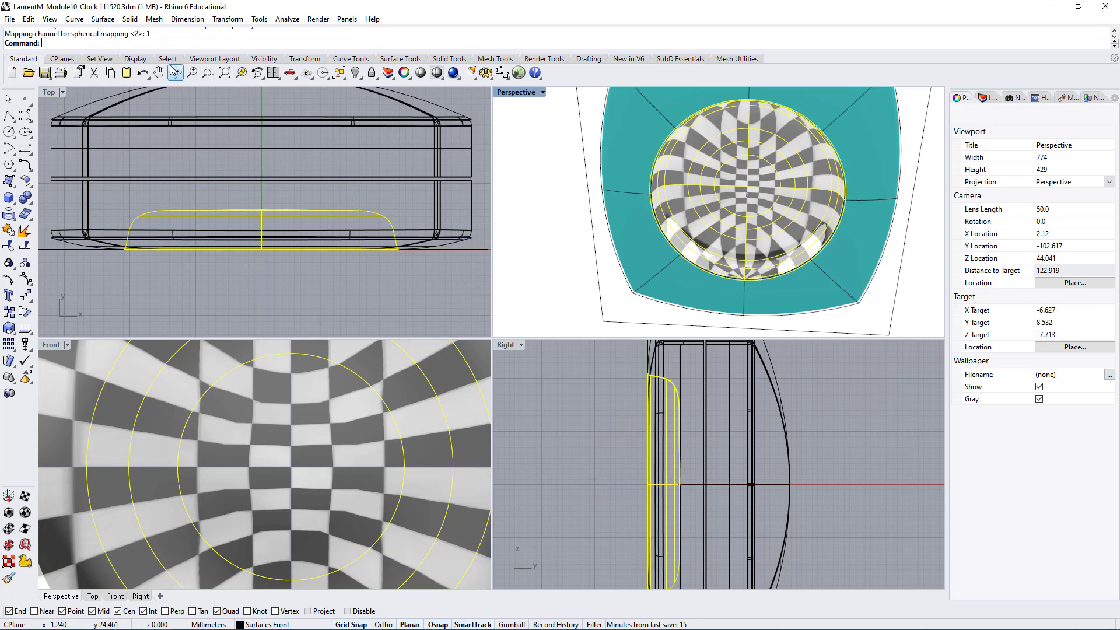
Examine the spherically mapped checker in a maximized Perspective view, close up at the rim's pole and across the whole dial, and restore the four viewports
{"action": "right_click_drag", "start_coordinate": [711, 125], "coordinate": [633, 137]}
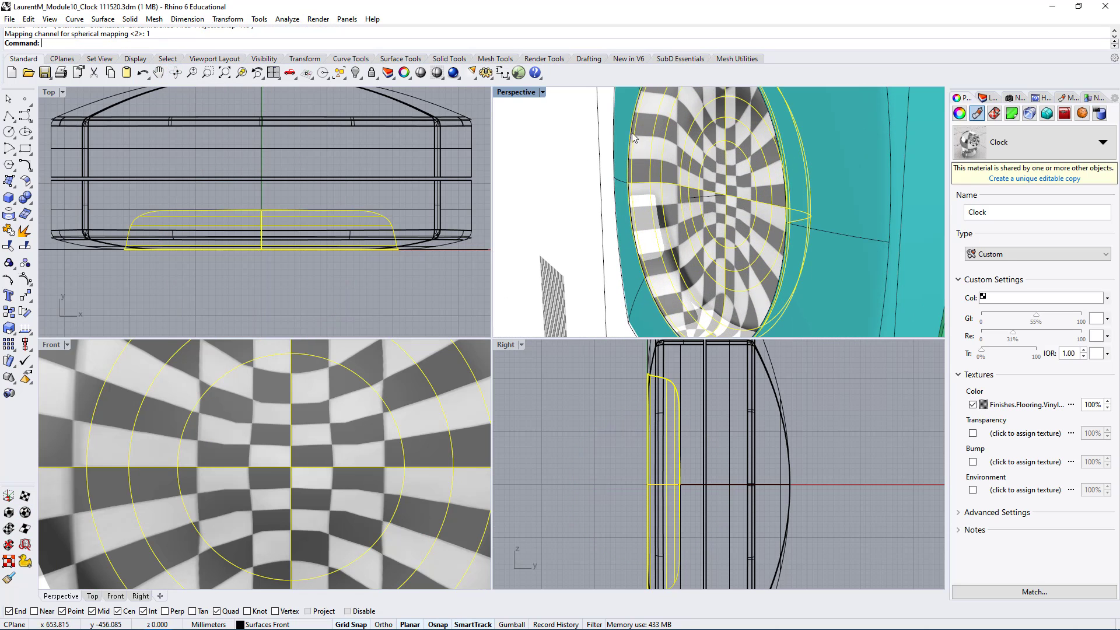
{"action": "double_click", "coordinate": [513, 96]}
{"action": "scroll", "coordinate": [589, 234], "scroll_direction": "down", "scroll_amount": 5}
{"action": "right_click_drag", "start_coordinate": [589, 250], "coordinate": [655, 354]}
{"action": "scroll", "coordinate": [565, 320], "scroll_direction": "up", "scroll_amount": 3}
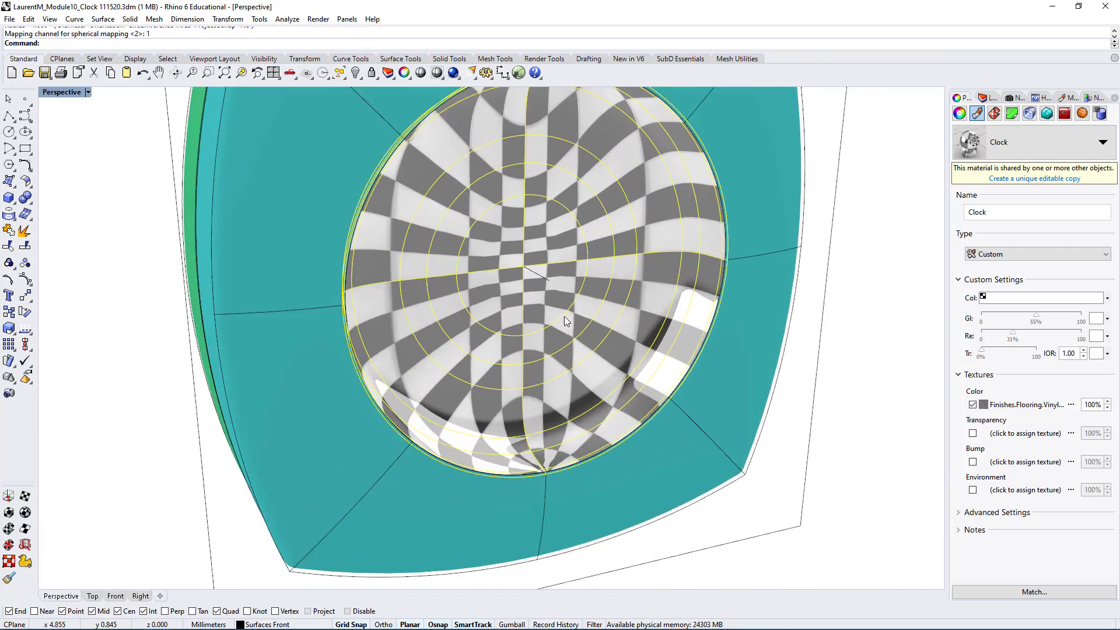
{"action": "right_click_drag", "start_coordinate": [564, 320], "coordinate": [541, 180]}
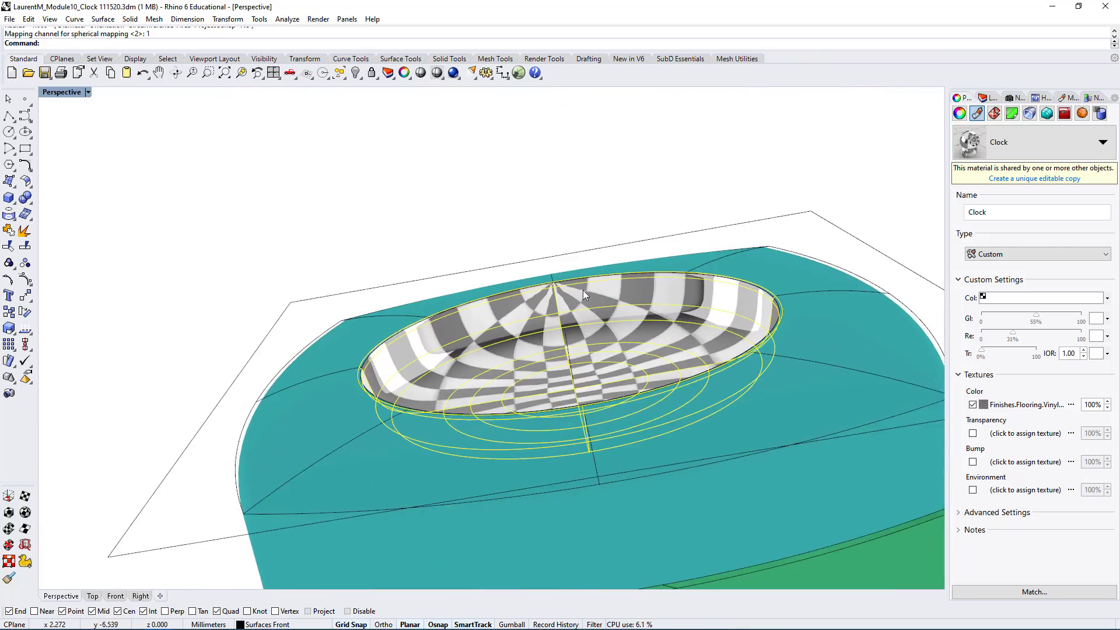
{"action": "scroll", "coordinate": [542, 281], "scroll_direction": "up", "scroll_amount": 8}
{"action": "scroll", "coordinate": [542, 281], "scroll_direction": "up", "scroll_amount": 2}
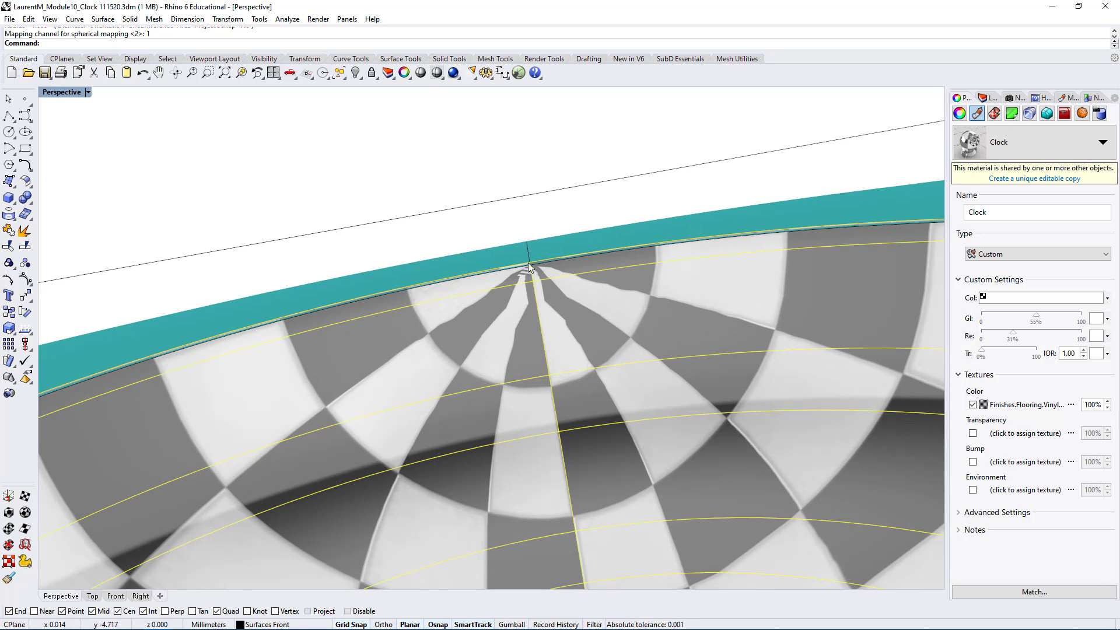
{"action": "scroll", "coordinate": [481, 258], "scroll_direction": "down", "scroll_amount": 6}
{"action": "right_click_drag", "start_coordinate": [482, 258], "coordinate": [672, 319]}
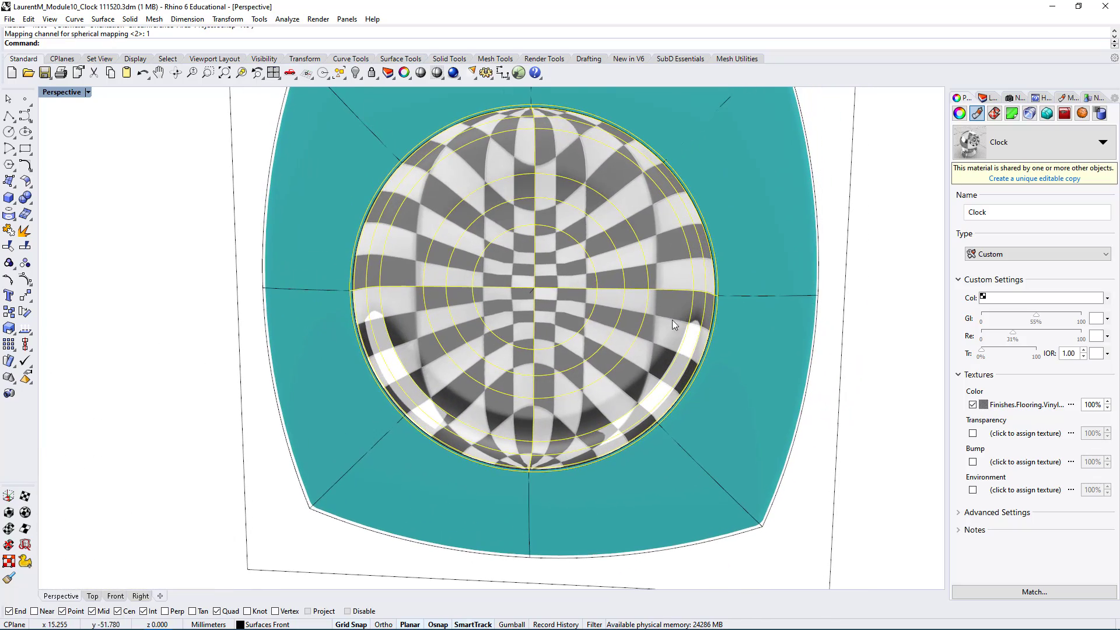
{"action": "right_click_drag", "start_coordinate": [570, 143], "coordinate": [535, 183]}
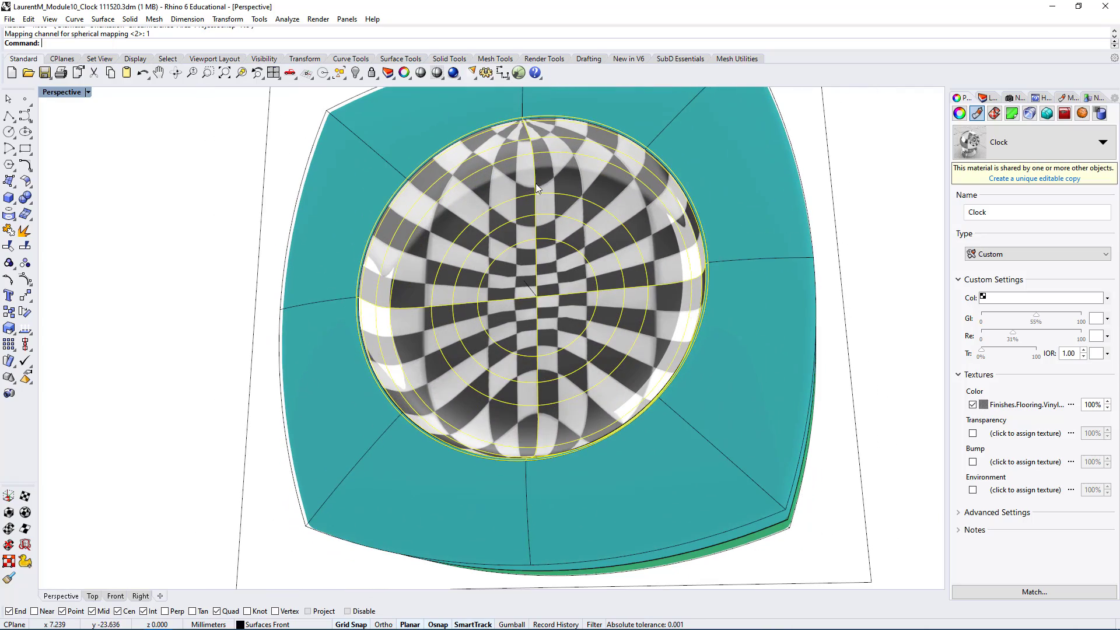
{"action": "double_click", "coordinate": [64, 95]}
{"action": "right_click_drag", "start_coordinate": [801, 194], "coordinate": [731, 214]}
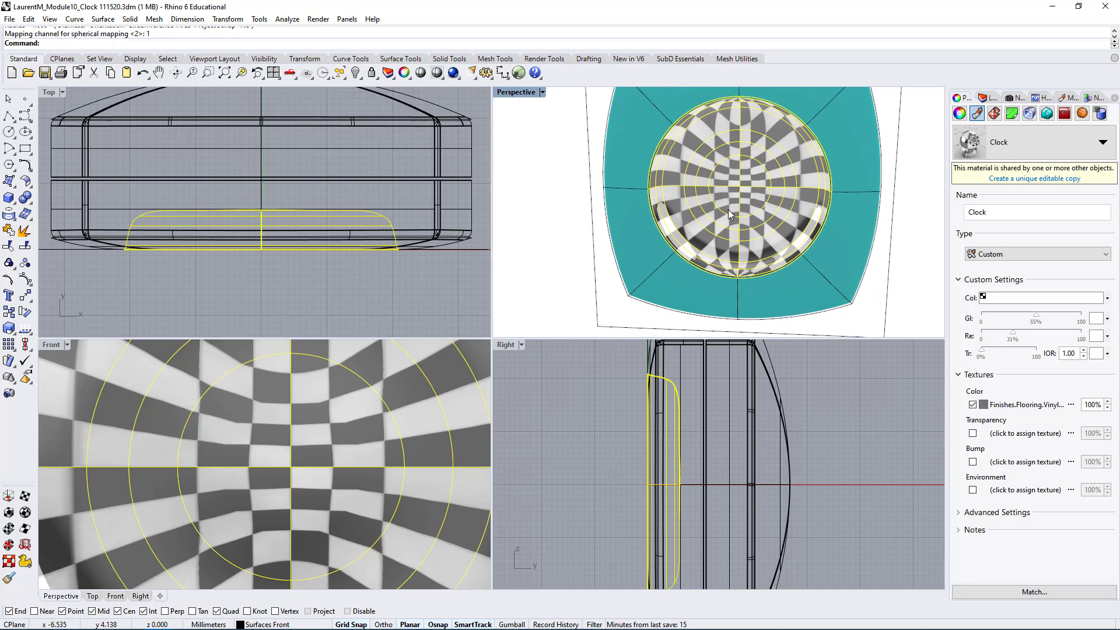
Open the UV Editor for the dial surface, placing its UV rectangle in empty space in front of the clock in the Right view
{"action": "scroll", "coordinate": [262, 252], "scroll_direction": "down", "scroll_amount": 5}
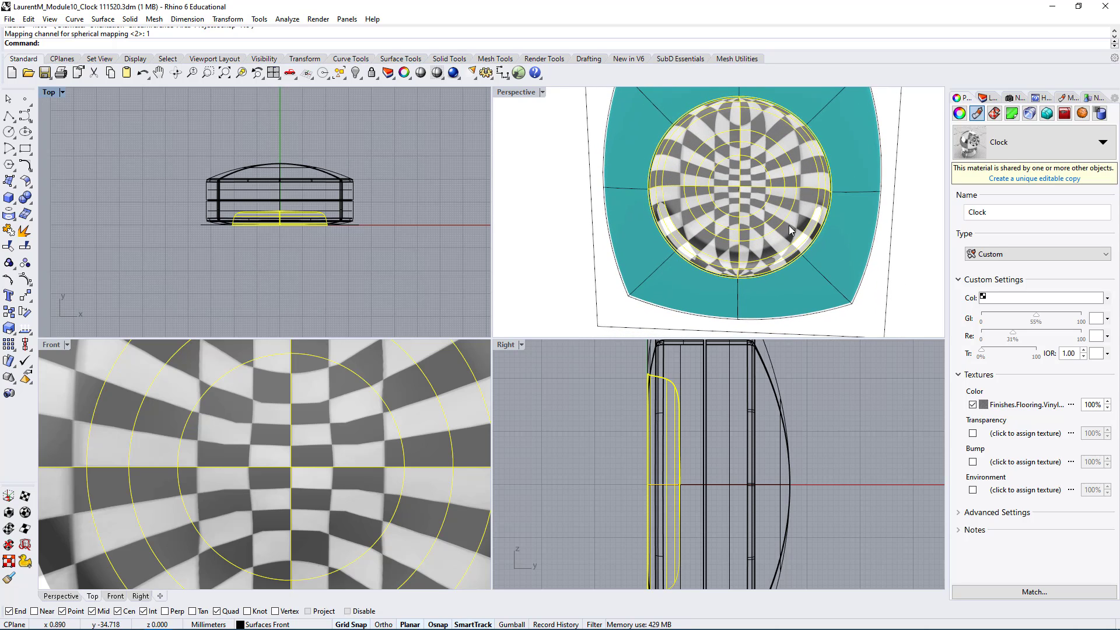
{"action": "scroll", "coordinate": [329, 436], "scroll_direction": "down", "scroll_amount": 5}
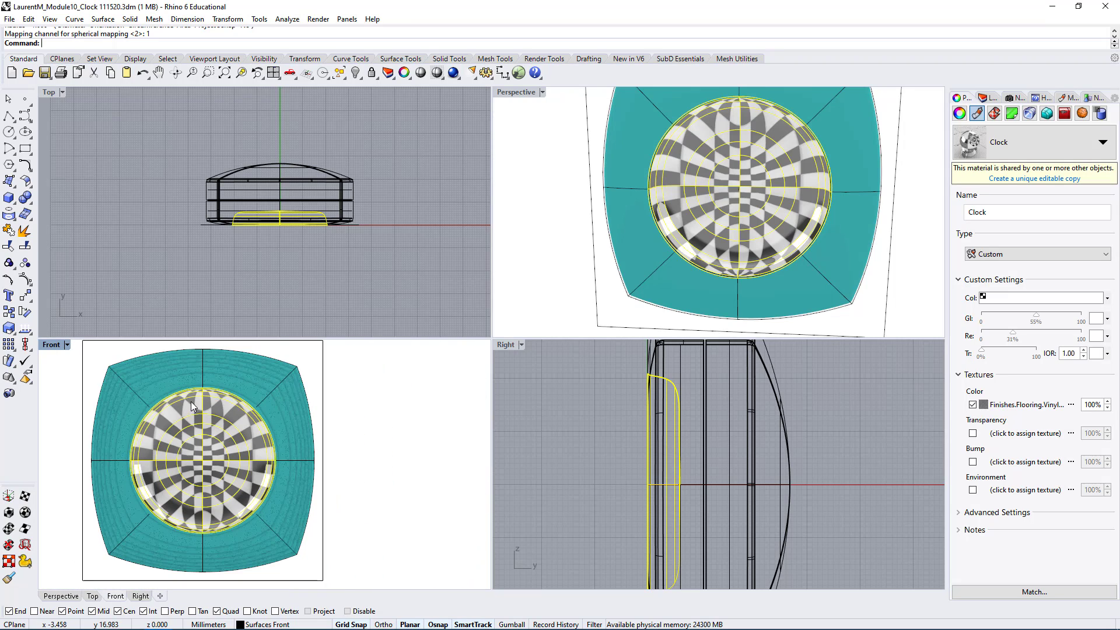
{"action": "left_click", "coordinate": [9, 561]}
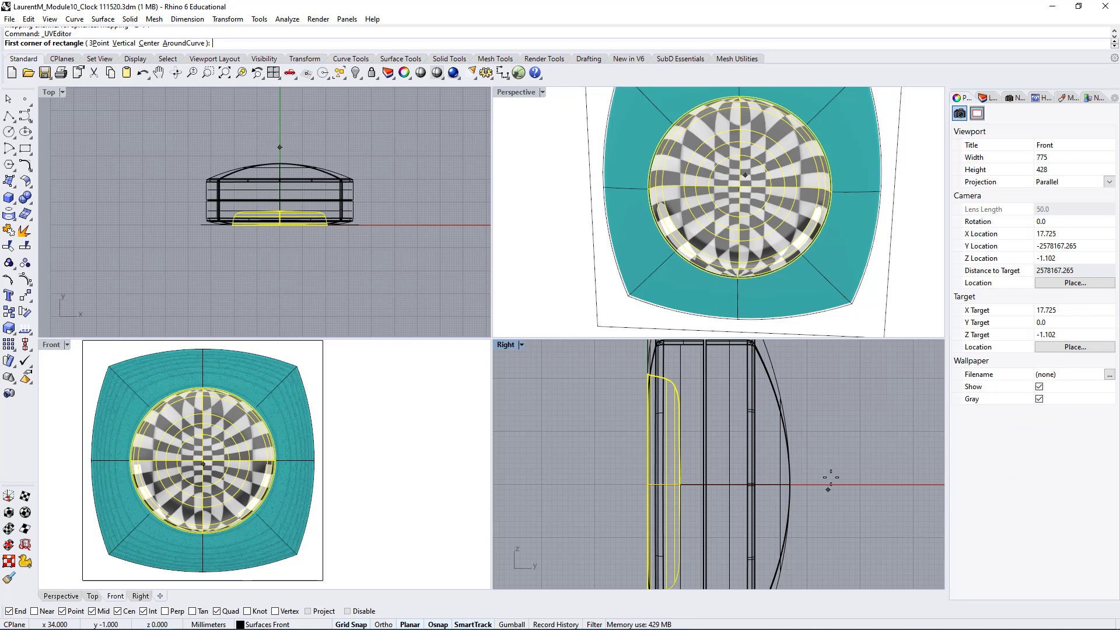
{"action": "scroll", "coordinate": [787, 494], "scroll_direction": "down", "scroll_amount": 5}
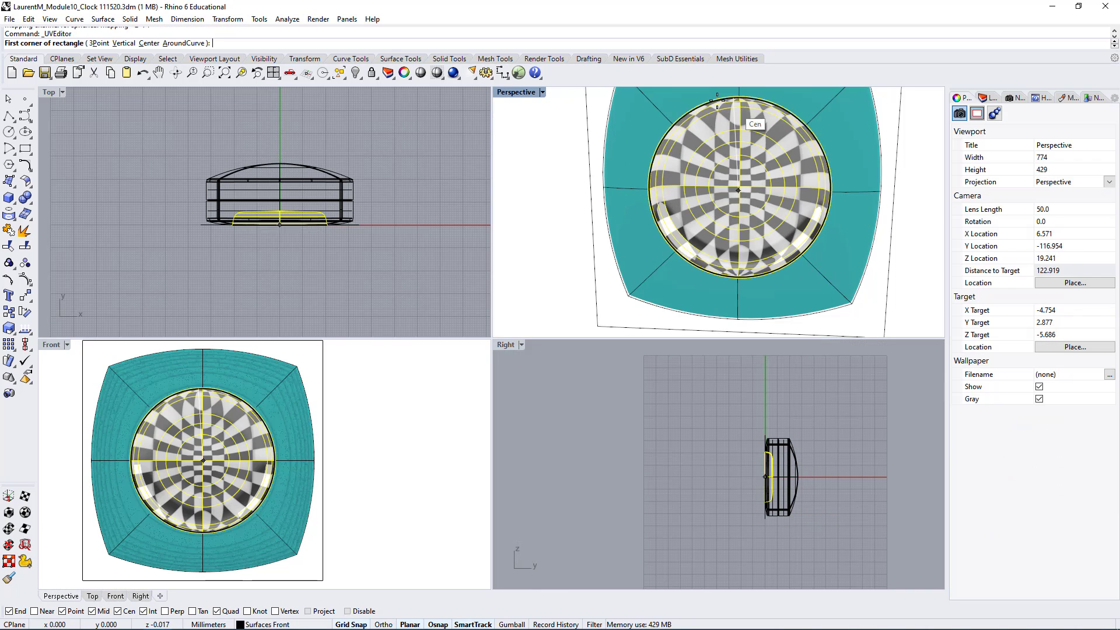
{"action": "left_click", "coordinate": [581, 394]}
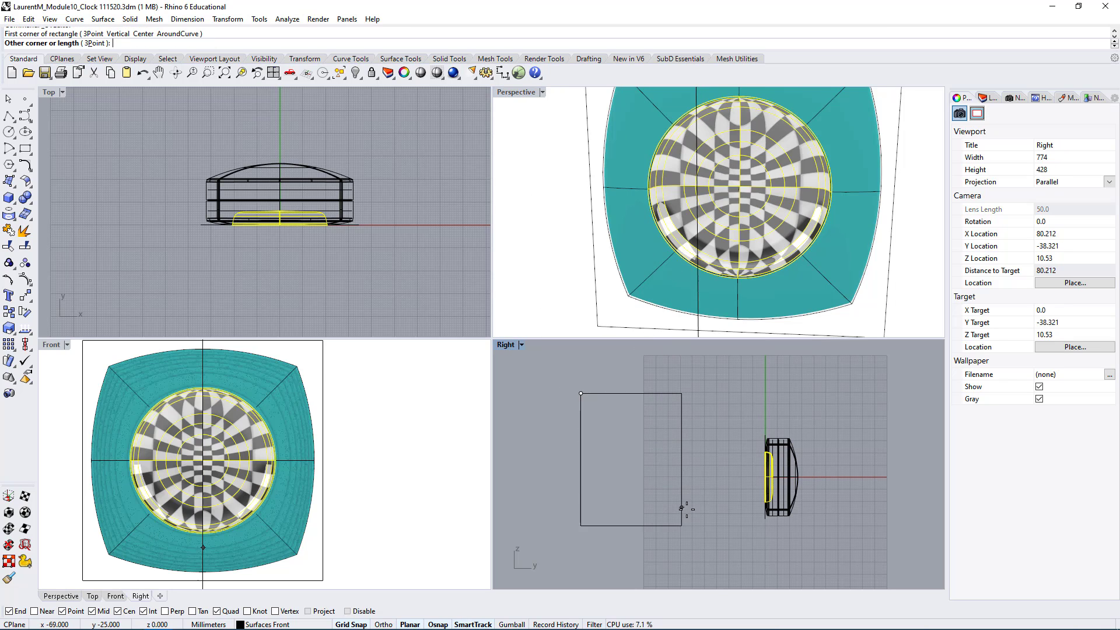
{"action": "left_click", "coordinate": [661, 453]}
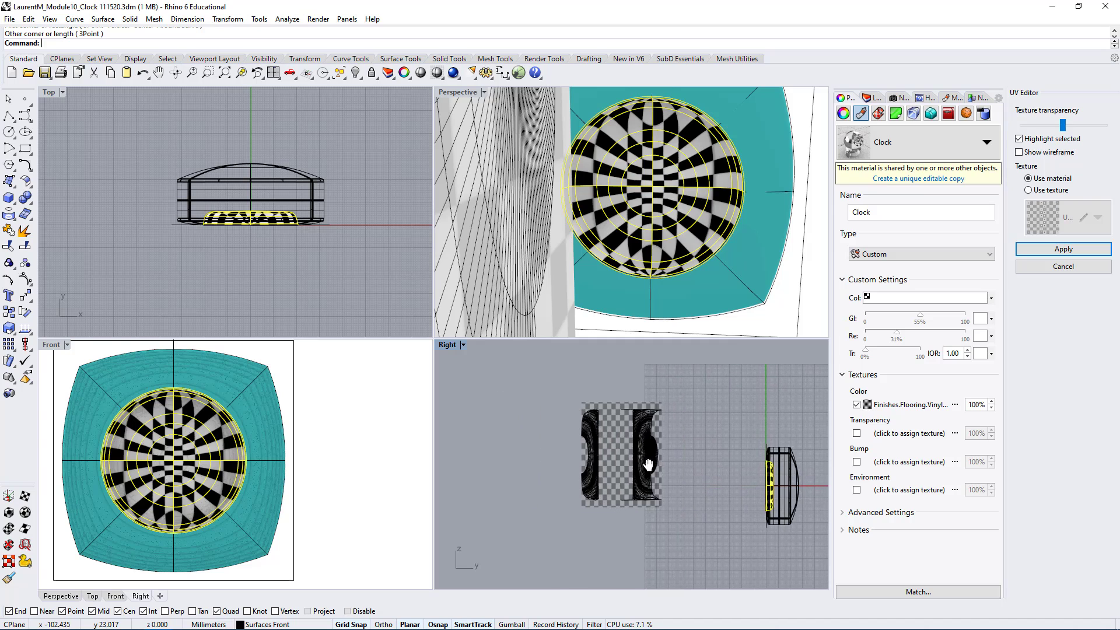
Select the mesh of the dial's right half to examine its UV layout over the checker up close, and deselect it
{"action": "left_click", "coordinate": [746, 365]}
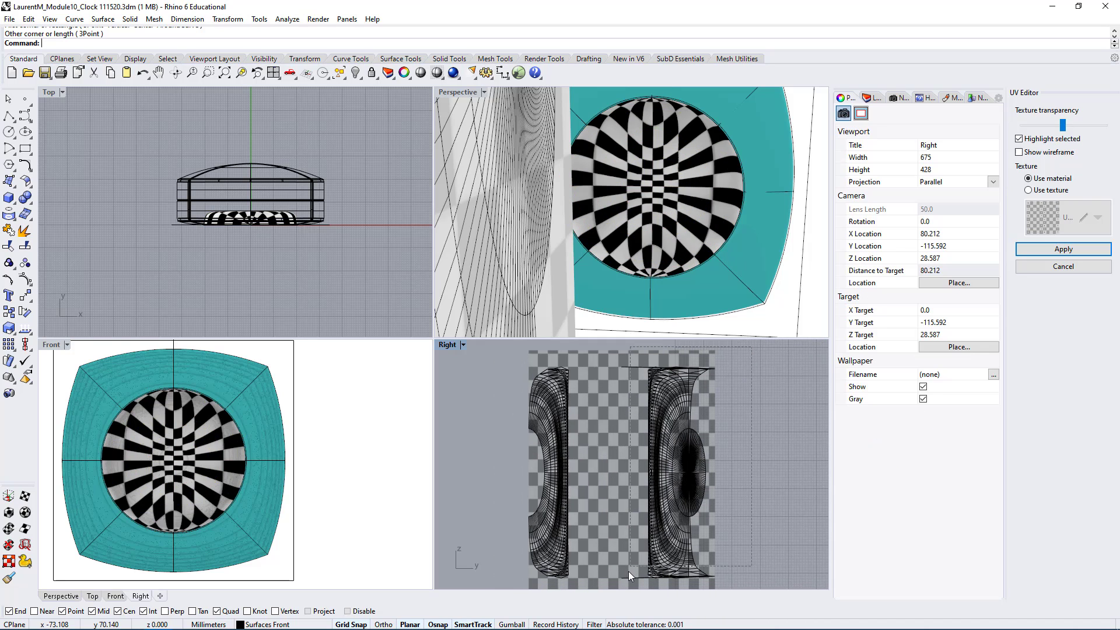
{"action": "left_click", "coordinate": [676, 178]}
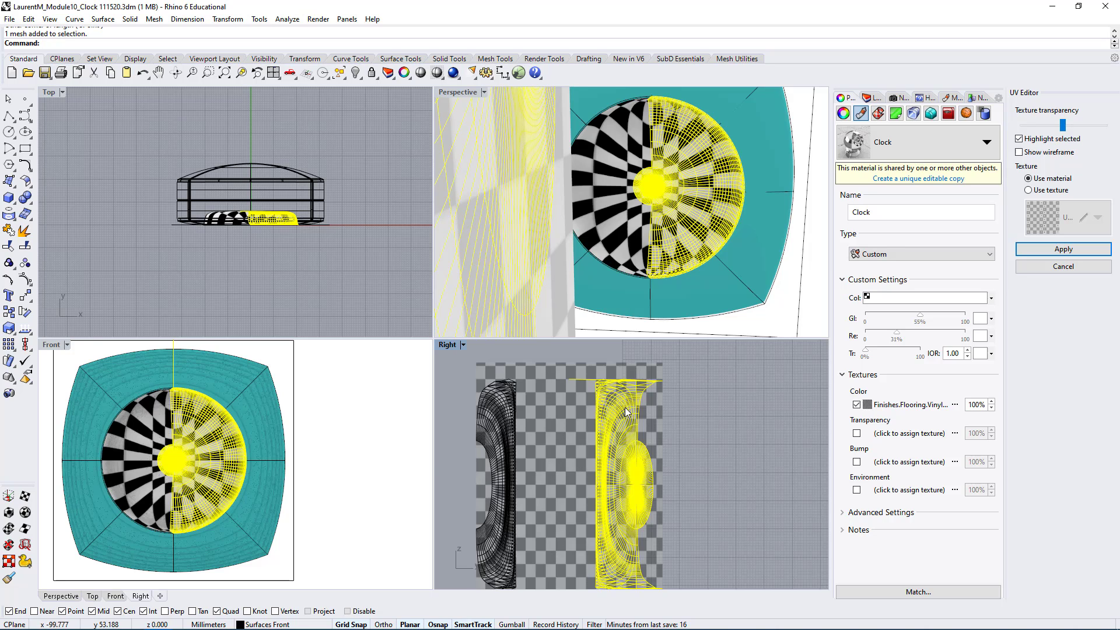
{"action": "scroll", "coordinate": [625, 412], "scroll_direction": "up", "scroll_amount": 10}
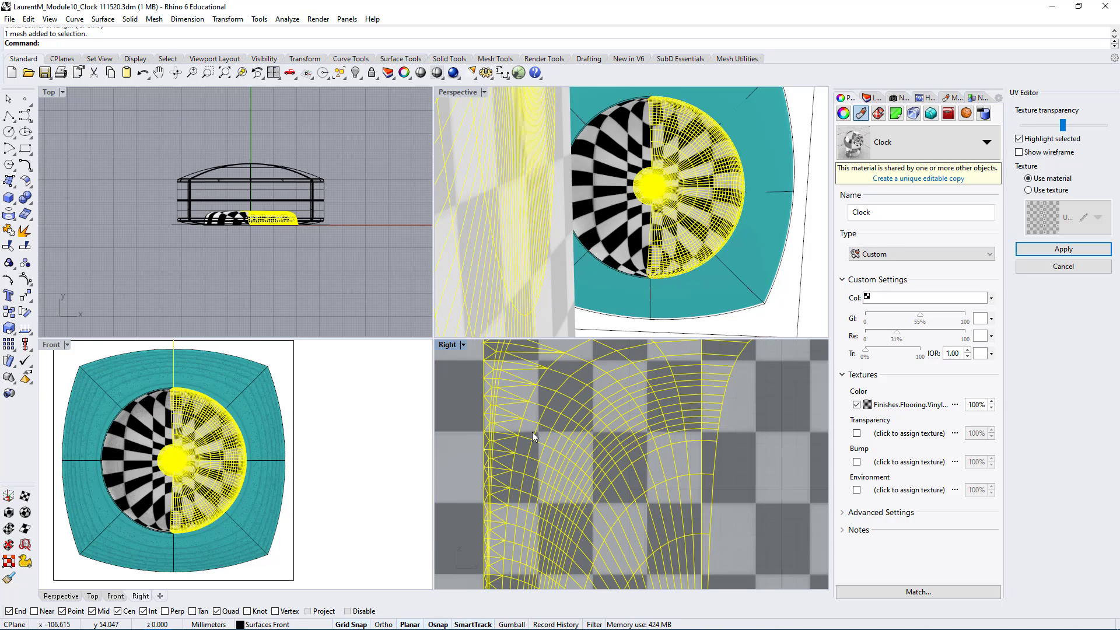
{"action": "scroll", "coordinate": [555, 376], "scroll_direction": "down", "scroll_amount": 10}
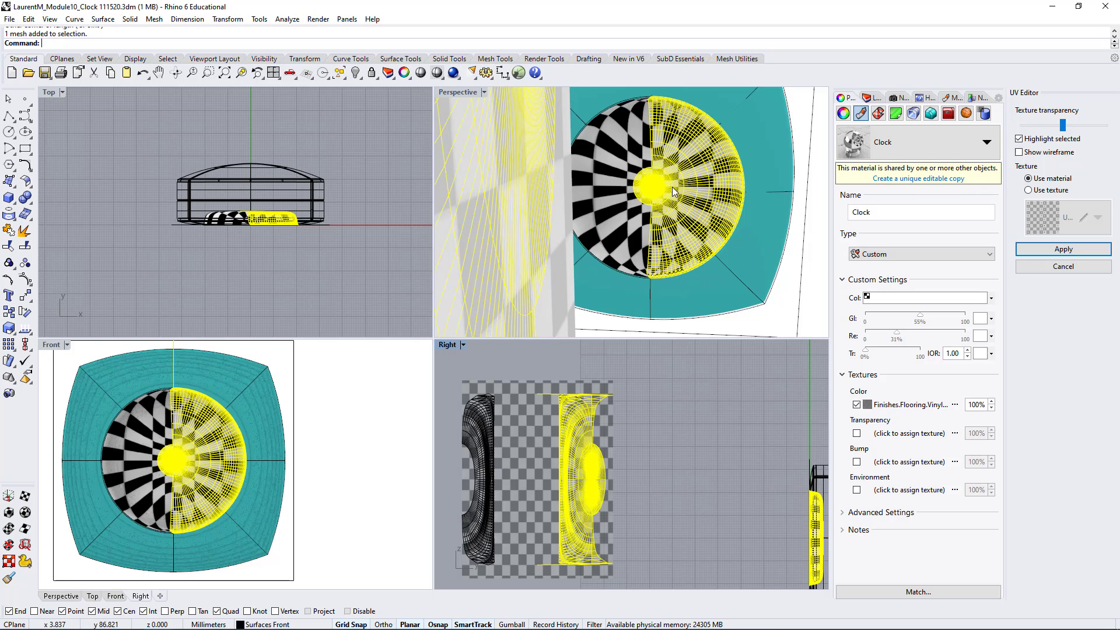
{"action": "scroll", "coordinate": [619, 493], "scroll_direction": "down", "scroll_amount": 3}
{"action": "left_click", "coordinate": [715, 395]}
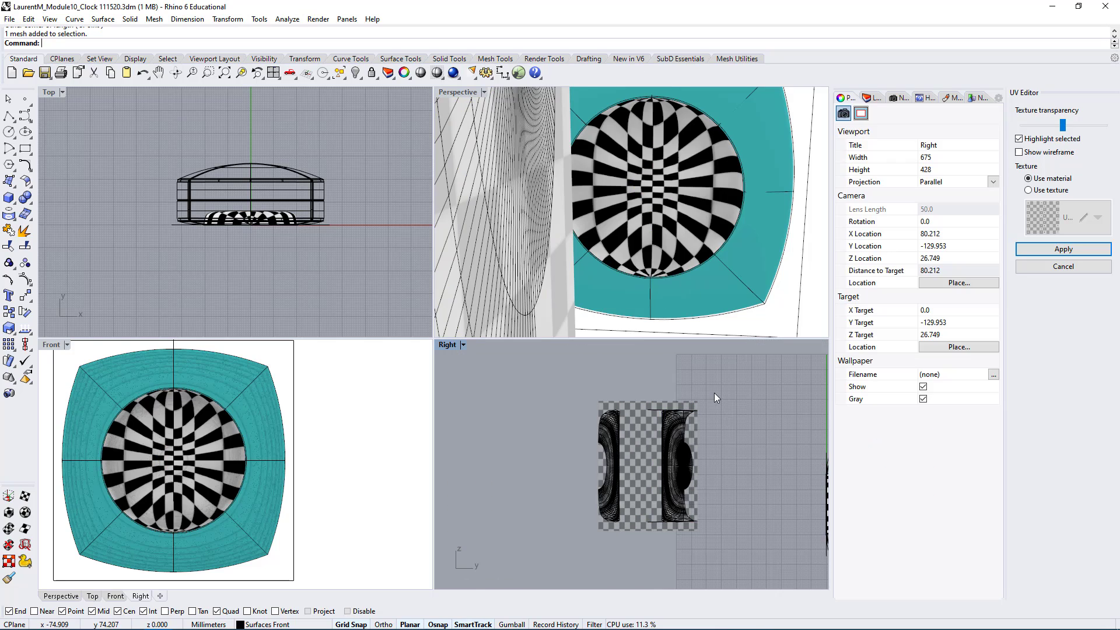
Move the UV mesh of the dial's right half 65 mm horizontally past the other half's mesh, and then 8 mm farther outside the checker
{"action": "scroll", "coordinate": [671, 455], "scroll_direction": "up", "scroll_amount": 3}
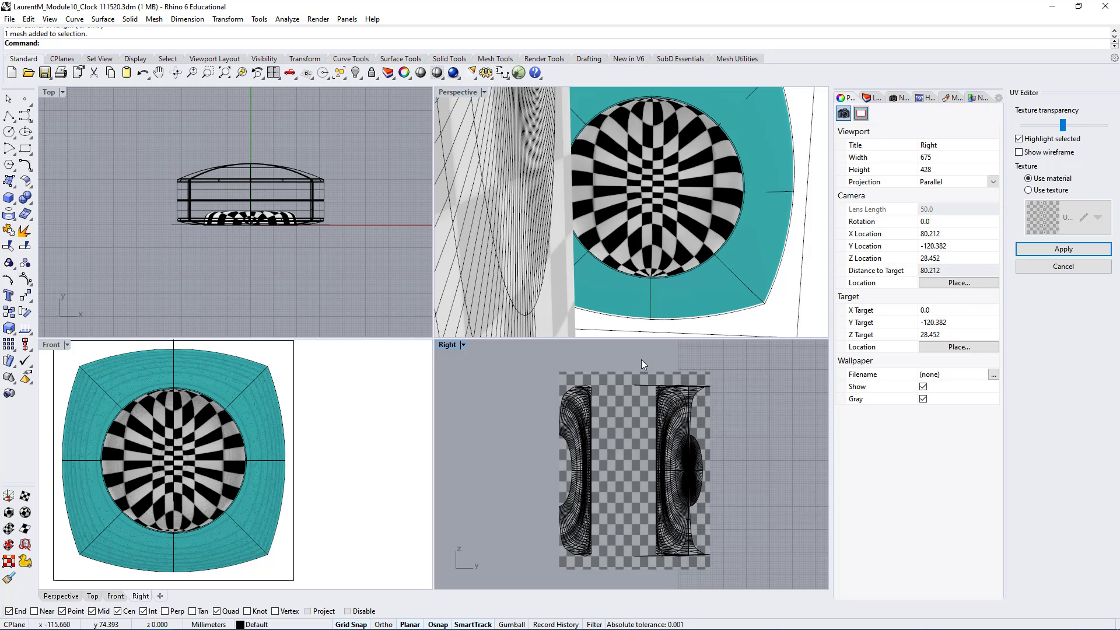
{"action": "right_click_drag", "start_coordinate": [657, 424], "coordinate": [657, 412]}
{"action": "left_click", "coordinate": [687, 464]}
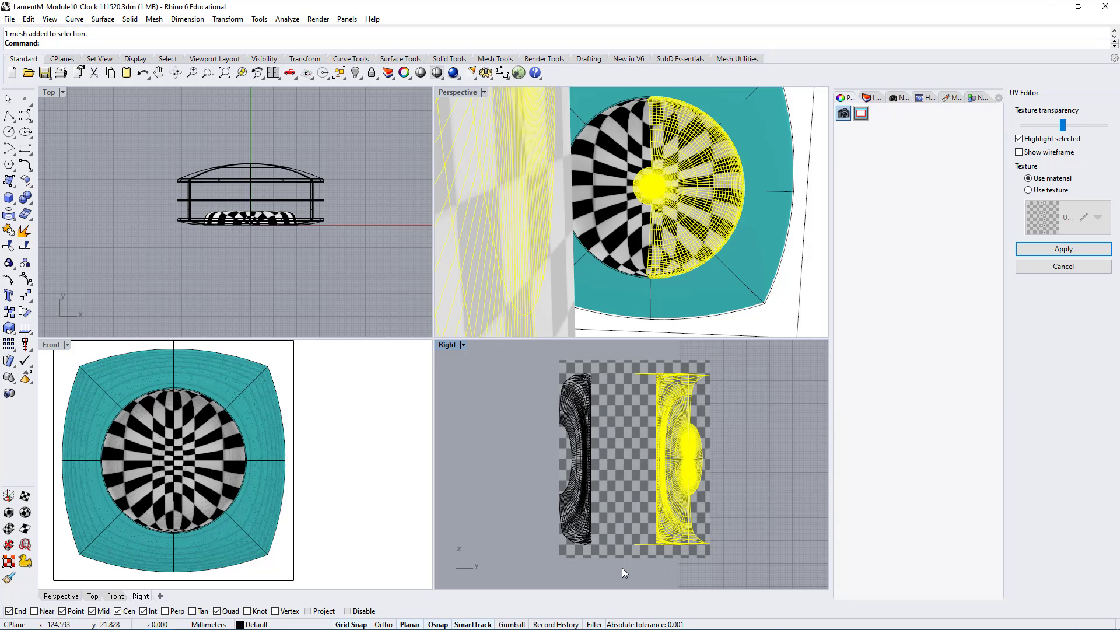
{"action": "type", "text": "m"}
{"action": "key", "text": "Return"}
{"action": "left_click", "coordinate": [753, 359]}
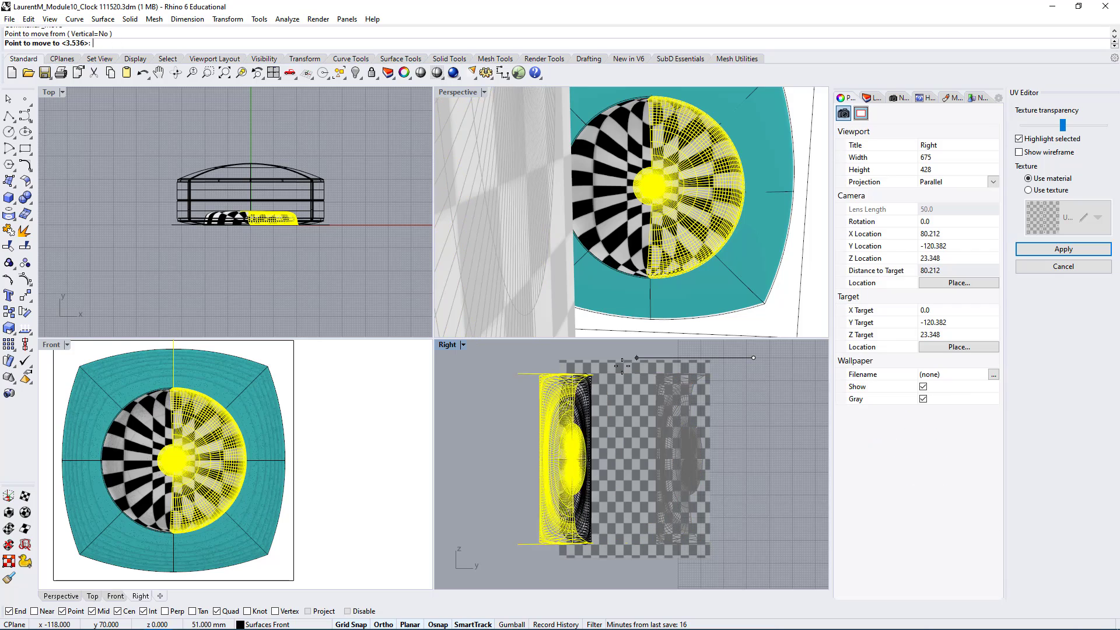
{"action": "left_click", "coordinate": [605, 364]}
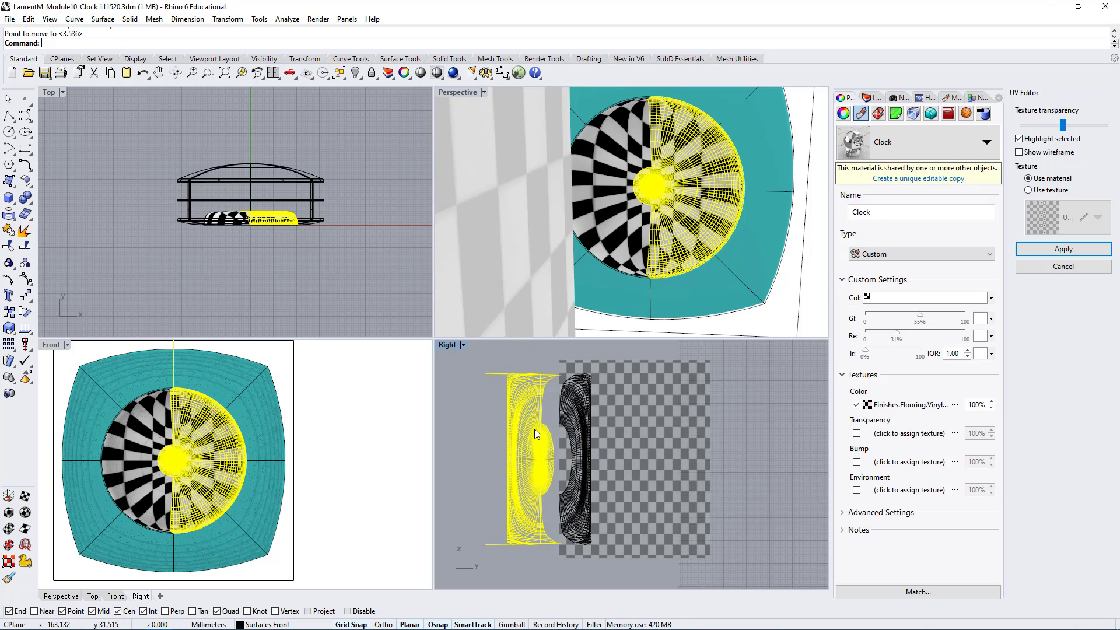
{"action": "scroll", "coordinate": [617, 410], "scroll_direction": "up", "scroll_amount": 5}
{"action": "scroll", "coordinate": [585, 434], "scroll_direction": "down", "scroll_amount": 8}
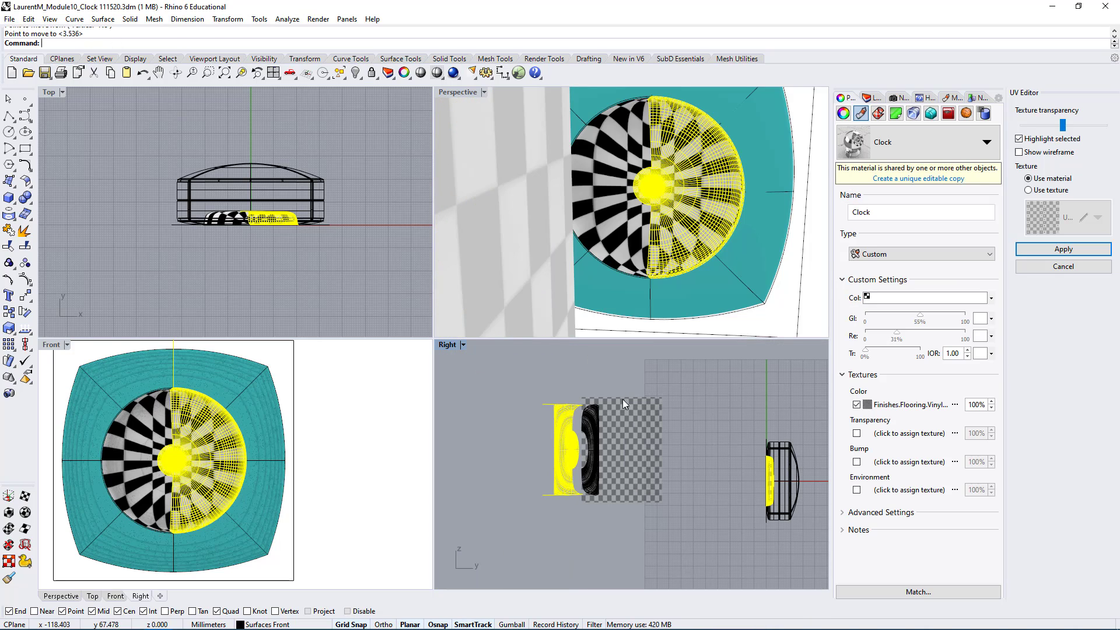
{"action": "scroll", "coordinate": [580, 426], "scroll_direction": "up", "scroll_amount": 2}
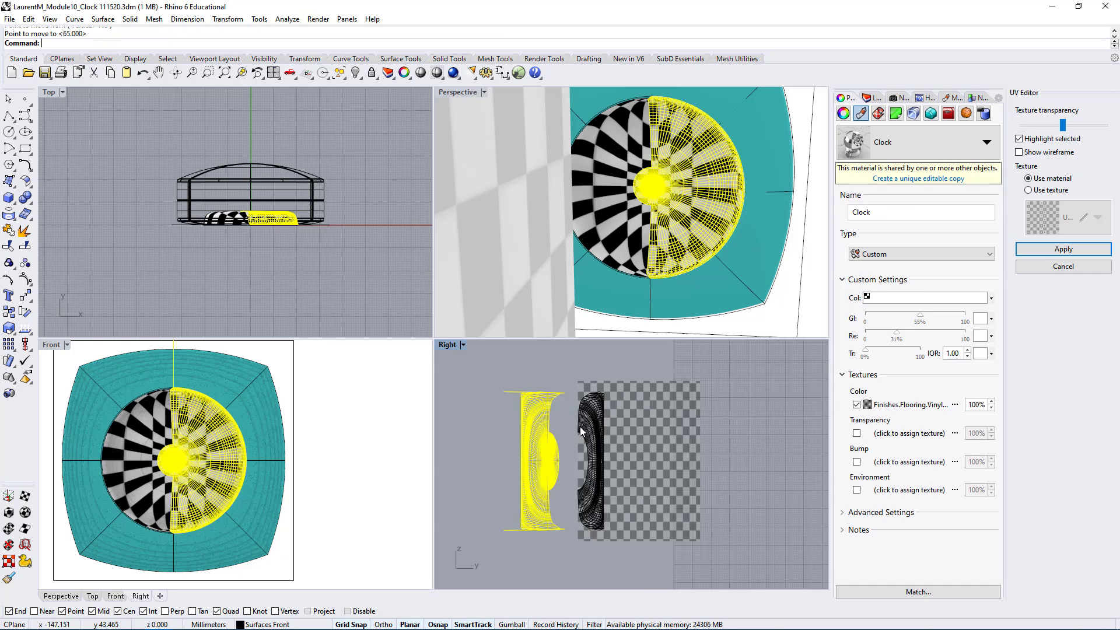
{"action": "scroll", "coordinate": [580, 426], "scroll_direction": "up", "scroll_amount": 3}
{"action": "scroll", "coordinate": [681, 388], "scroll_direction": "down", "scroll_amount": 3}
Enlarge the Perspective view, maximize the Right view, and turn on the control points of both UV meshes
{"action": "left_click_drag", "start_coordinate": [525, 339], "coordinate": [466, 417]}
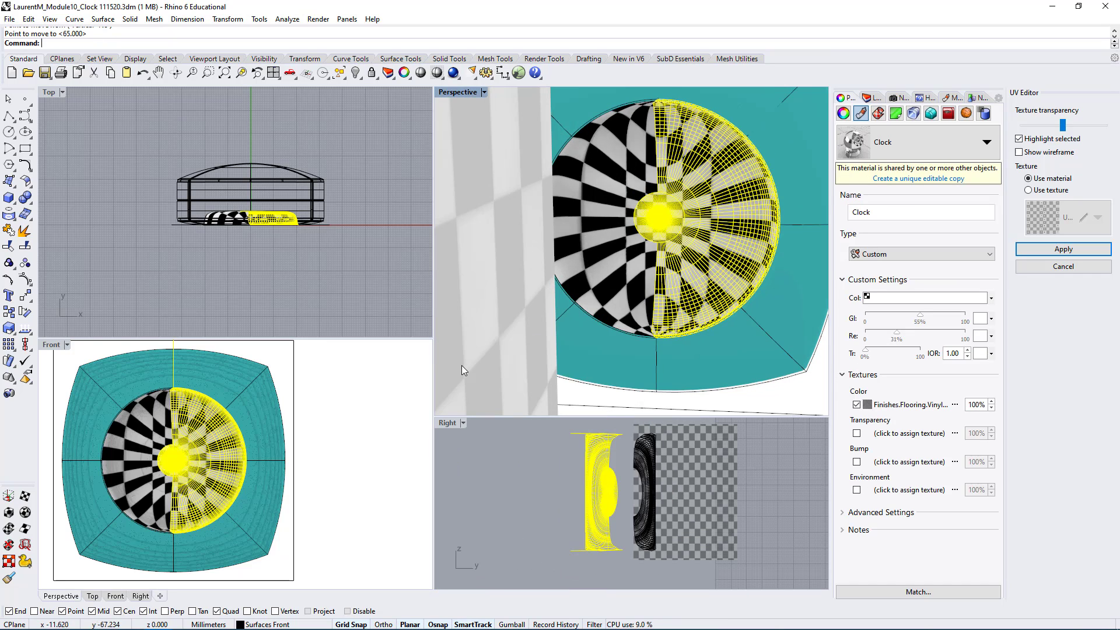
{"action": "double_click", "coordinate": [449, 425]}
{"action": "scroll", "coordinate": [582, 294], "scroll_direction": "down", "scroll_amount": 1}
{"action": "key", "text": "Escape"}
{"action": "key", "text": "ctrl+a"}
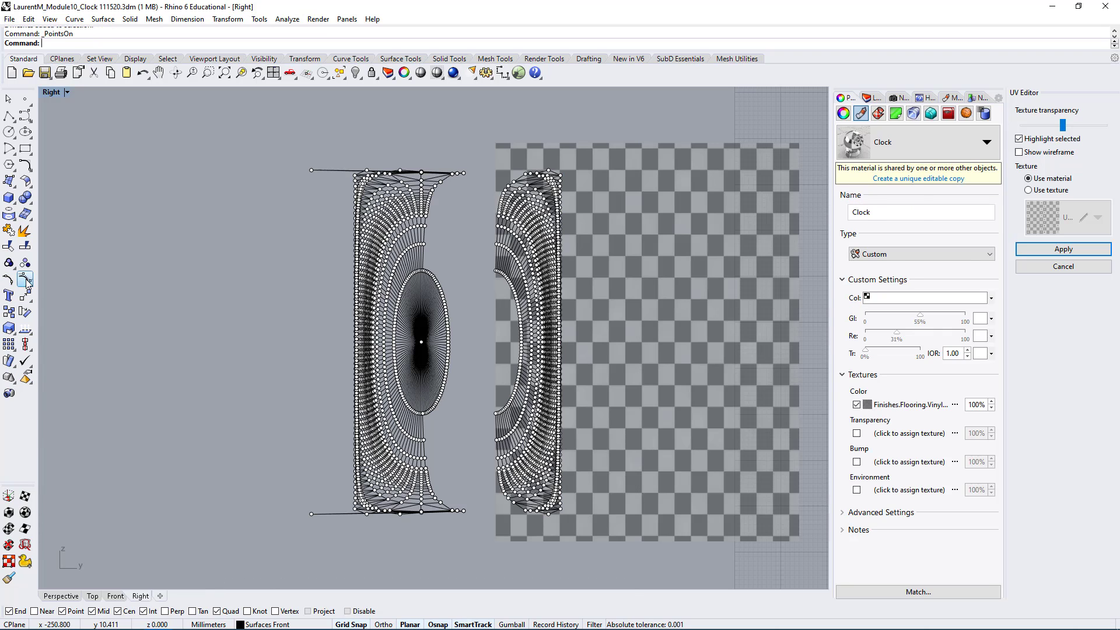
{"action": "key", "text": "F10"}
Move all control points of the detached UV half horizontally so its seam meets the checker-side half, and check the joint up close
{"action": "left_click_drag", "start_coordinate": [218, 114], "coordinate": [473, 548]}
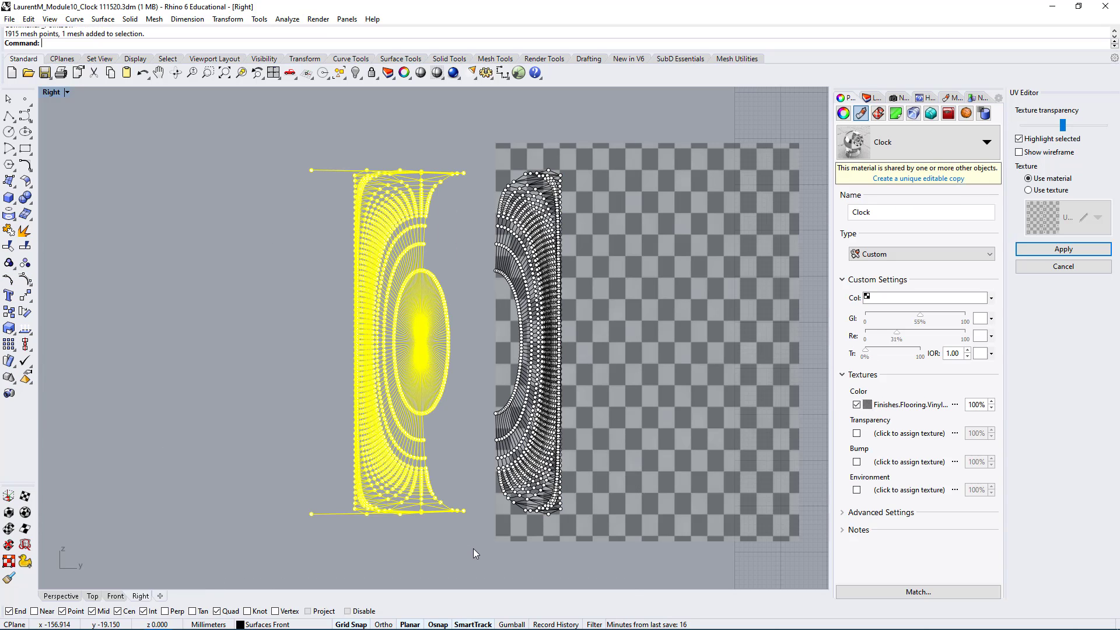
{"action": "type", "text": "m"}
{"action": "key", "text": "Return"}
{"action": "scroll", "coordinate": [472, 475], "scroll_direction": "up", "scroll_amount": 2}
{"action": "scroll", "coordinate": [470, 450], "scroll_direction": "up", "scroll_amount": 2}
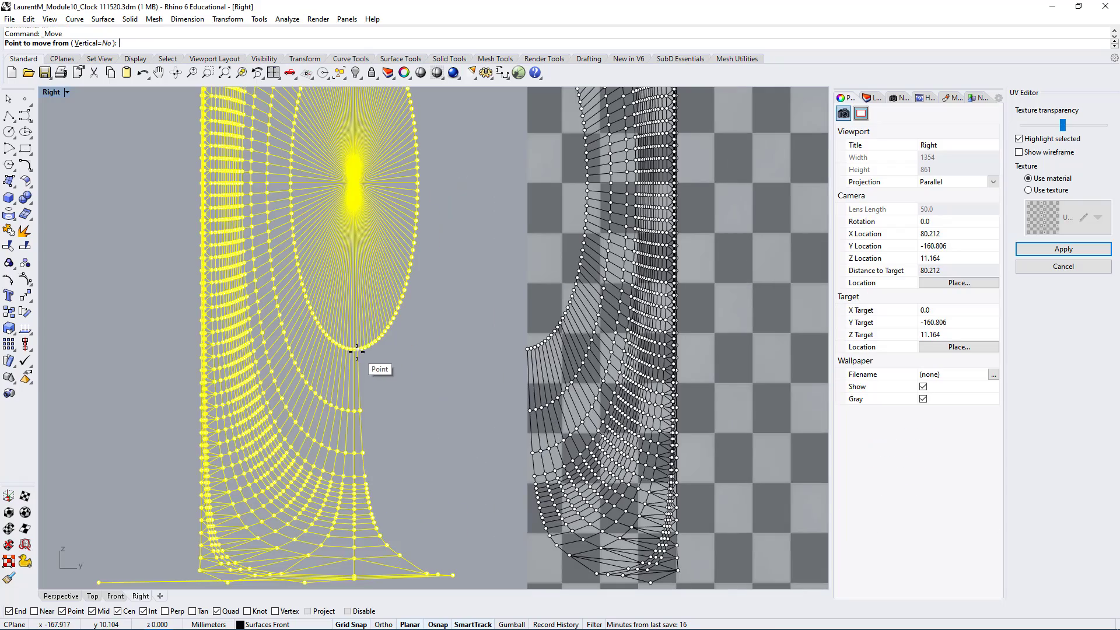
{"action": "left_click", "coordinate": [355, 350]}
{"action": "left_click", "coordinate": [529, 348]}
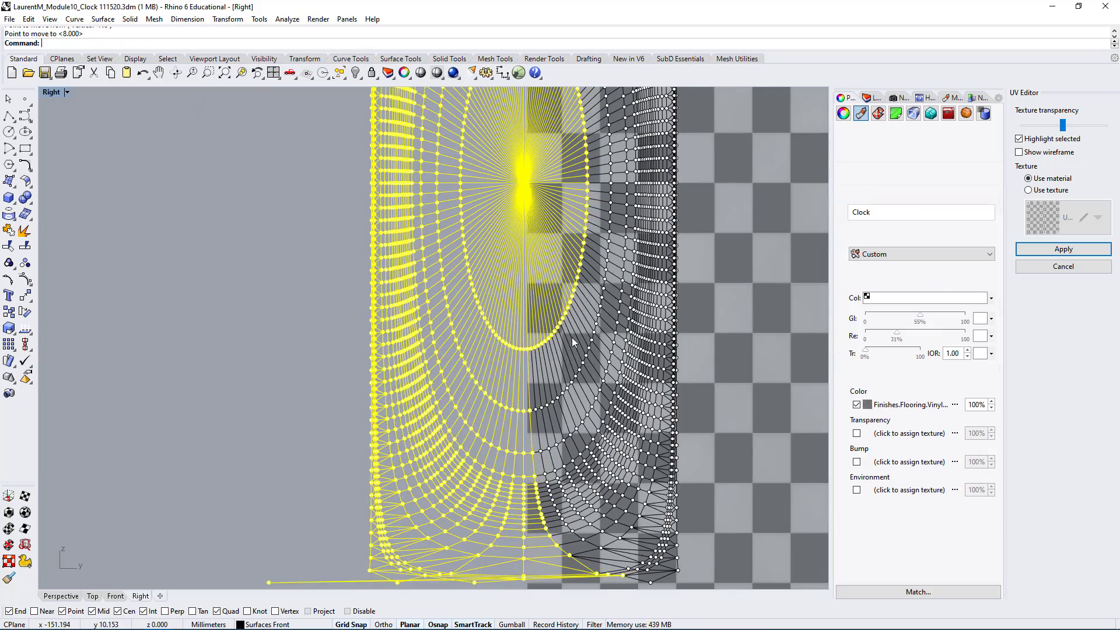
{"action": "scroll", "coordinate": [537, 240], "scroll_direction": "up", "scroll_amount": 3}
{"action": "scroll", "coordinate": [536, 239], "scroll_direction": "up", "scroll_amount": 1}
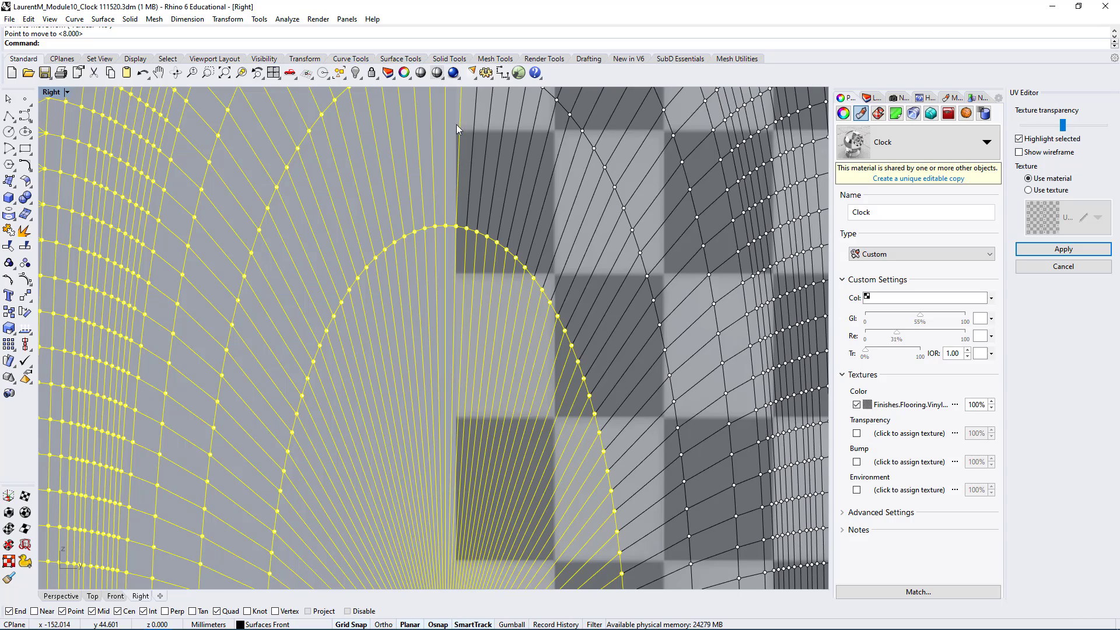
Select the points of both UV halves and stretch them horizontally with Scale1D about the seam by roughly 1.5 times
{"action": "scroll", "coordinate": [463, 293], "scroll_direction": "down", "scroll_amount": 15}
{"action": "left_click_drag", "start_coordinate": [602, 178], "coordinate": [314, 520]}
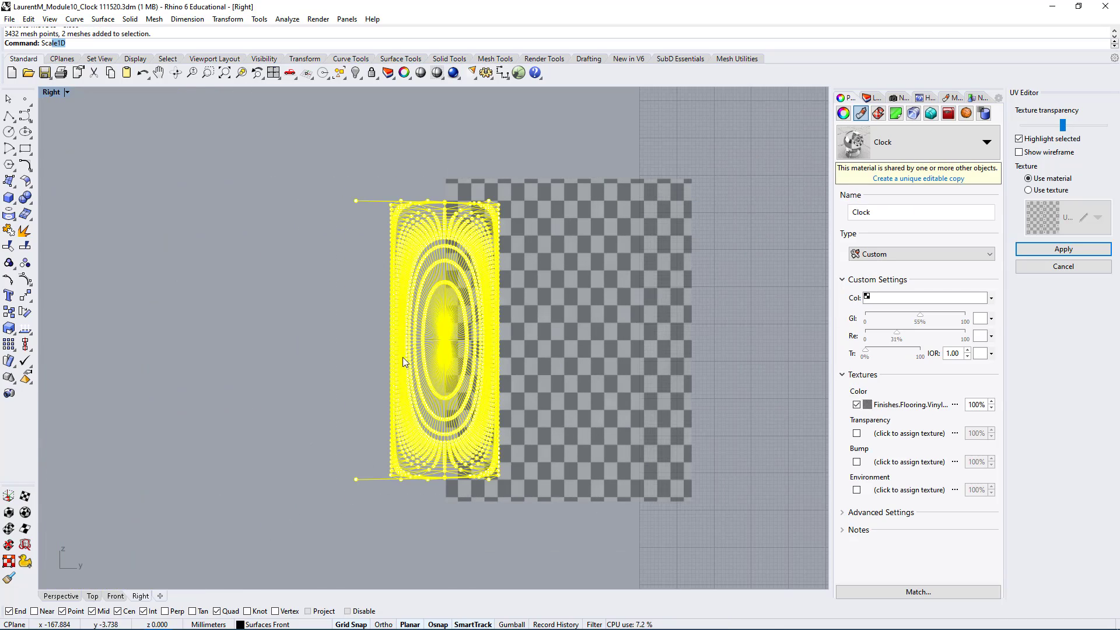
{"action": "key", "text": "Return"}
{"action": "scroll", "coordinate": [449, 198], "scroll_direction": "up", "scroll_amount": 2}
{"action": "left_click", "coordinate": [441, 204]}
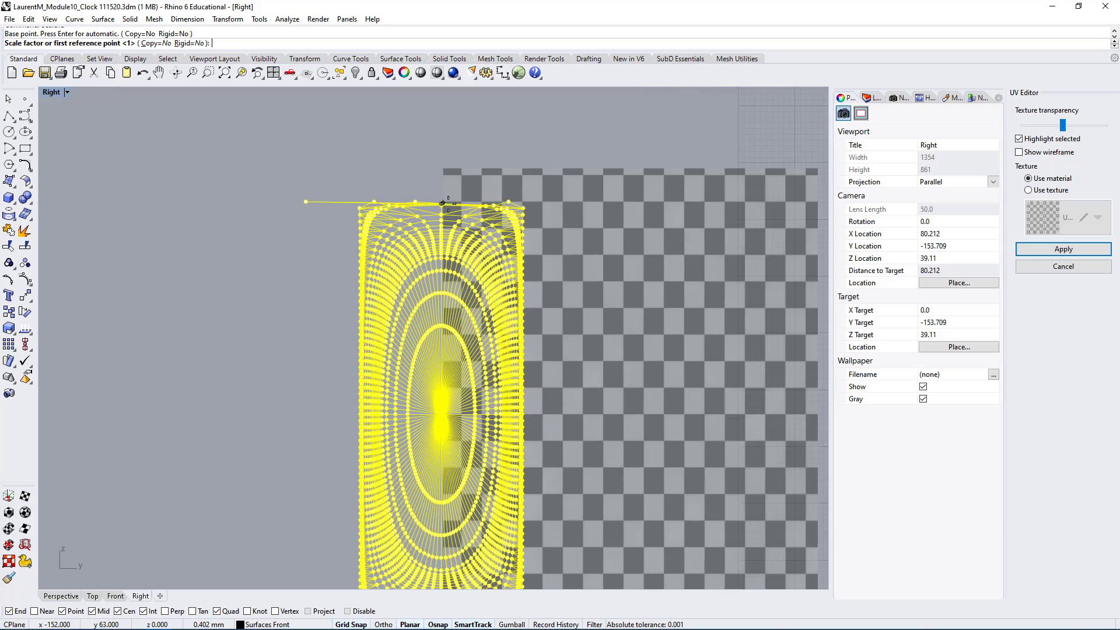
{"action": "left_click", "coordinate": [591, 202]}
{"action": "left_click", "coordinate": [663, 203]}
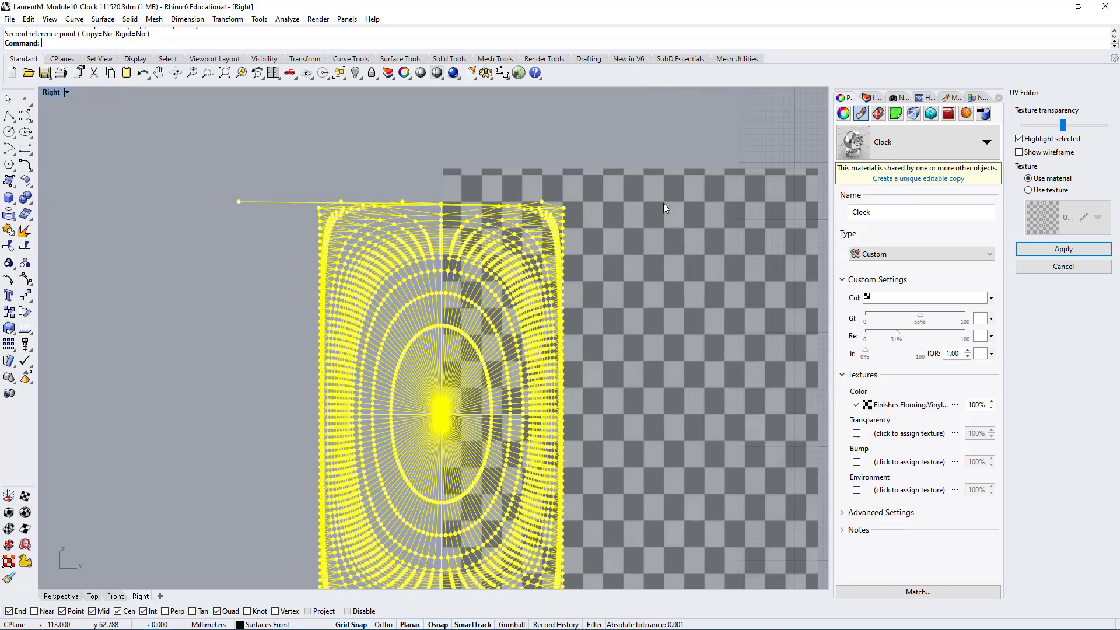
Restore the four viewports, float the Right view over the Top and Front views, and enlarge it beside Perspective
{"action": "double_click", "coordinate": [51, 93]}
{"action": "scroll", "coordinate": [720, 197], "scroll_direction": "up", "scroll_amount": 6}
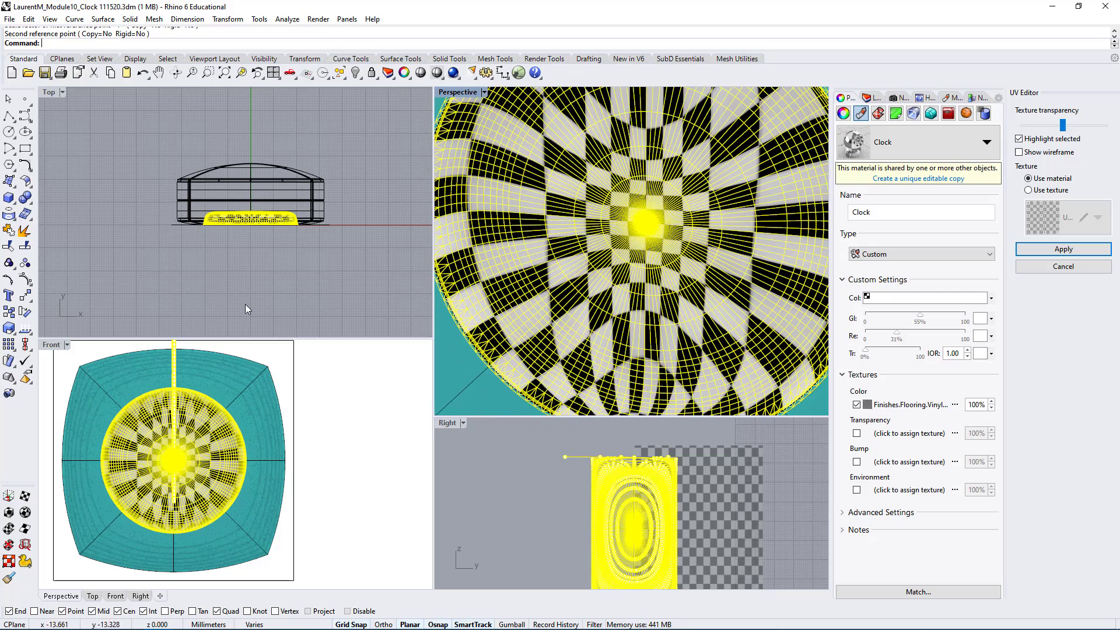
{"action": "right_click_drag", "start_coordinate": [736, 494], "coordinate": [740, 463]}
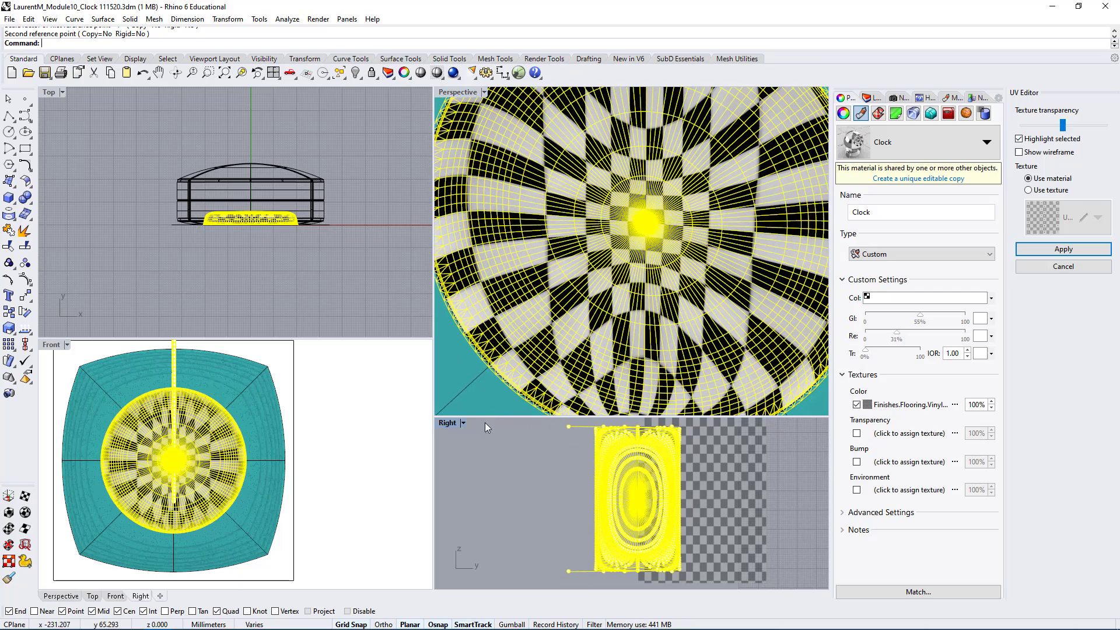
{"action": "left_click_drag", "start_coordinate": [450, 423], "coordinate": [74, 131]}
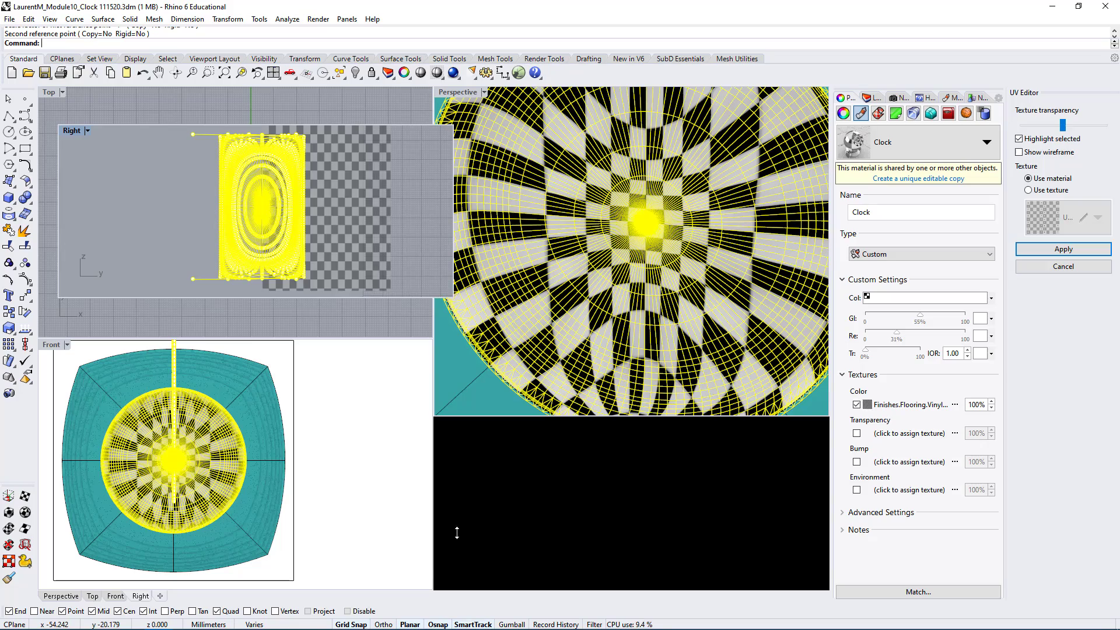
{"action": "left_click_drag", "start_coordinate": [456, 532], "coordinate": [455, 566]}
{"action": "scroll", "coordinate": [264, 327], "scroll_direction": "up", "scroll_amount": 3}
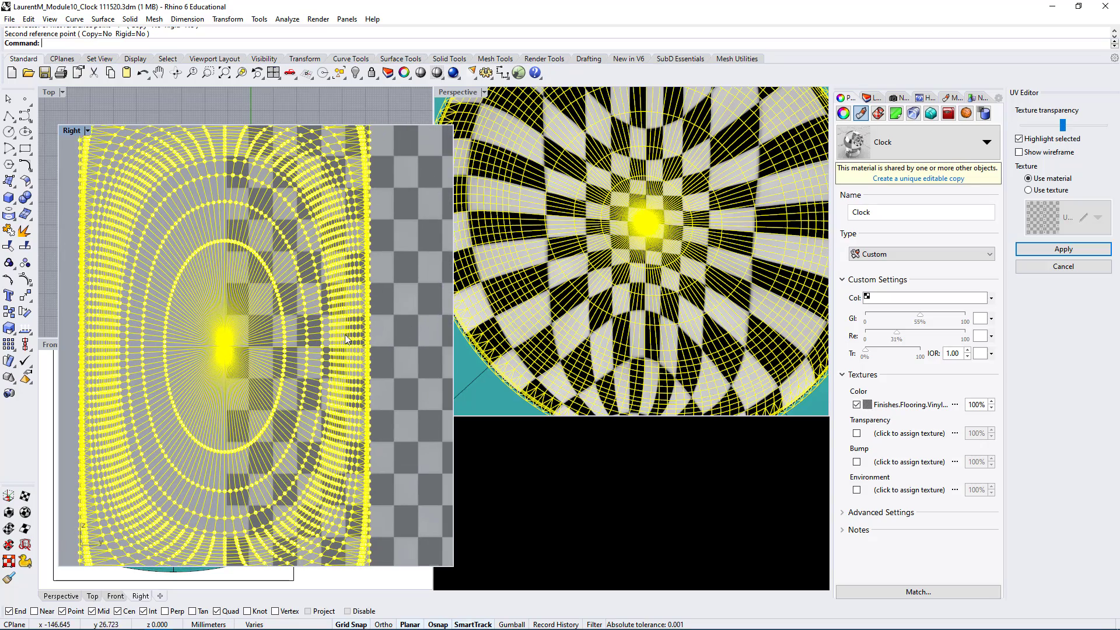
Compare the stretched UV layout with the checker on the dial from several angles, with the meshes selected and deselected
{"action": "right_click_drag", "start_coordinate": [578, 271], "coordinate": [583, 245]}
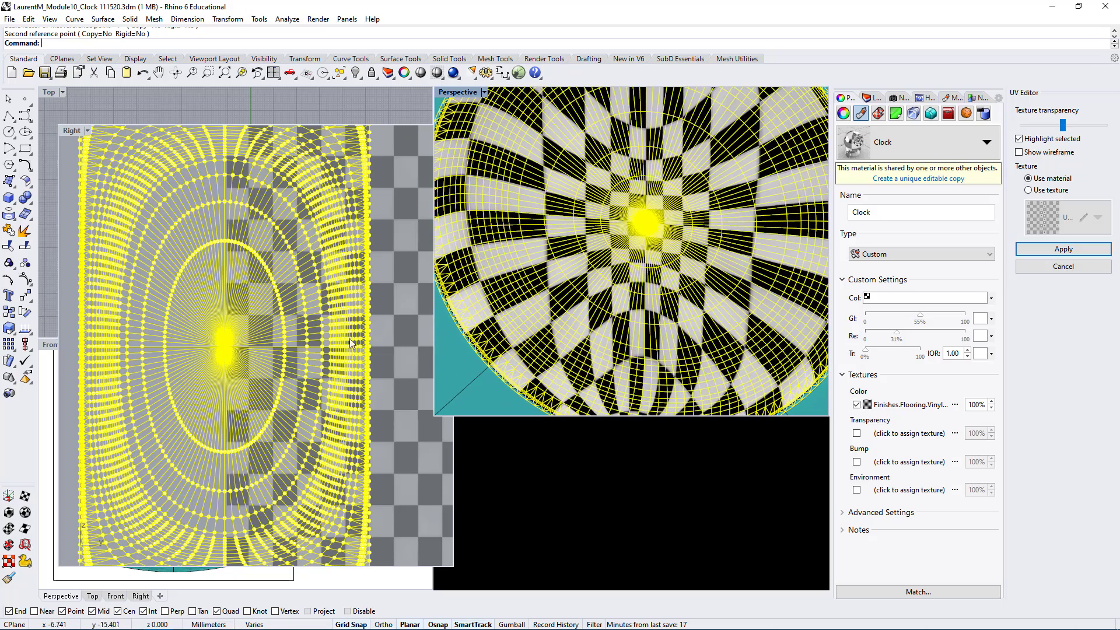
{"action": "scroll", "coordinate": [222, 309], "scroll_direction": "down", "scroll_amount": 6}
{"action": "right_click_drag", "start_coordinate": [286, 385], "coordinate": [310, 381]}
{"action": "scroll", "coordinate": [626, 193], "scroll_direction": "down", "scroll_amount": 6}
{"action": "right_click_drag", "start_coordinate": [630, 192], "coordinate": [728, 165]}
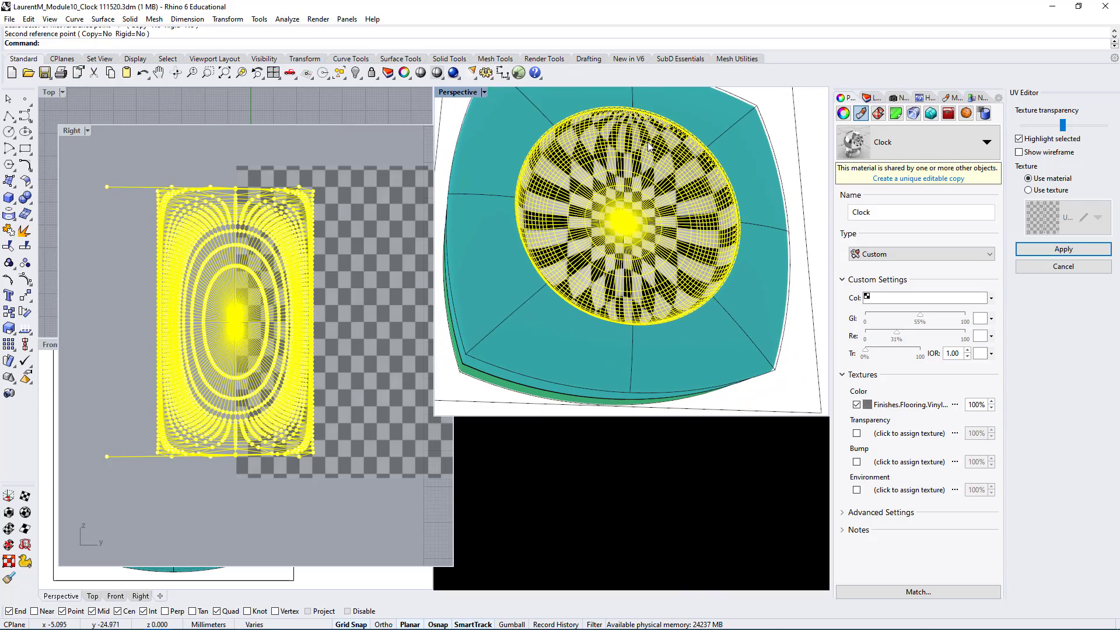
{"action": "scroll", "coordinate": [318, 234], "scroll_direction": "up", "scroll_amount": 5}
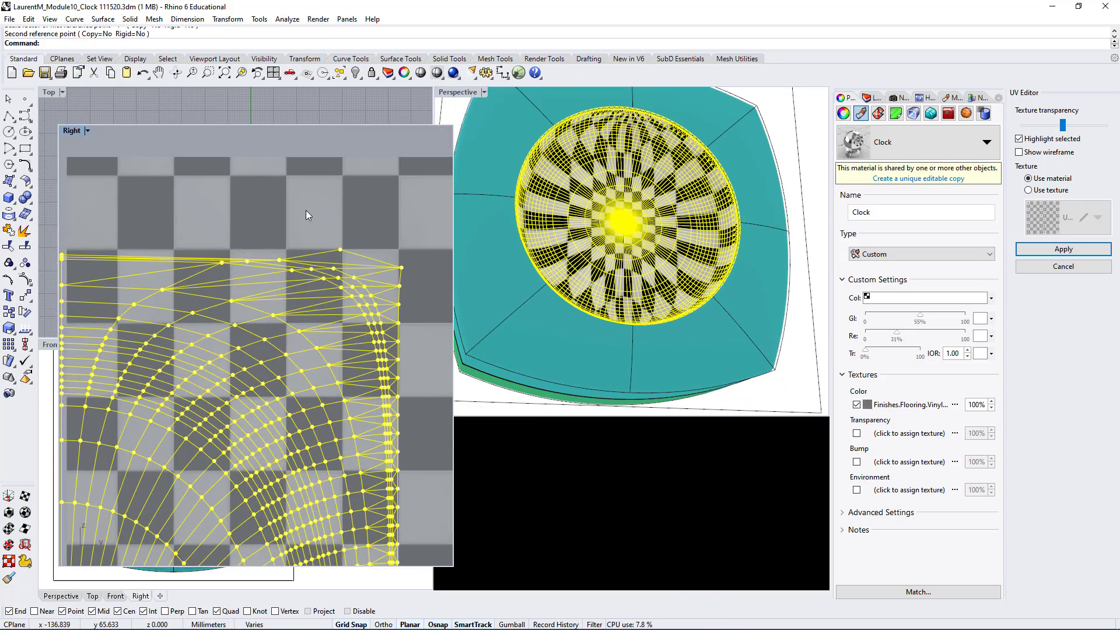
{"action": "left_click", "coordinate": [415, 266]}
{"action": "right_click_drag", "start_coordinate": [525, 257], "coordinate": [634, 209]}
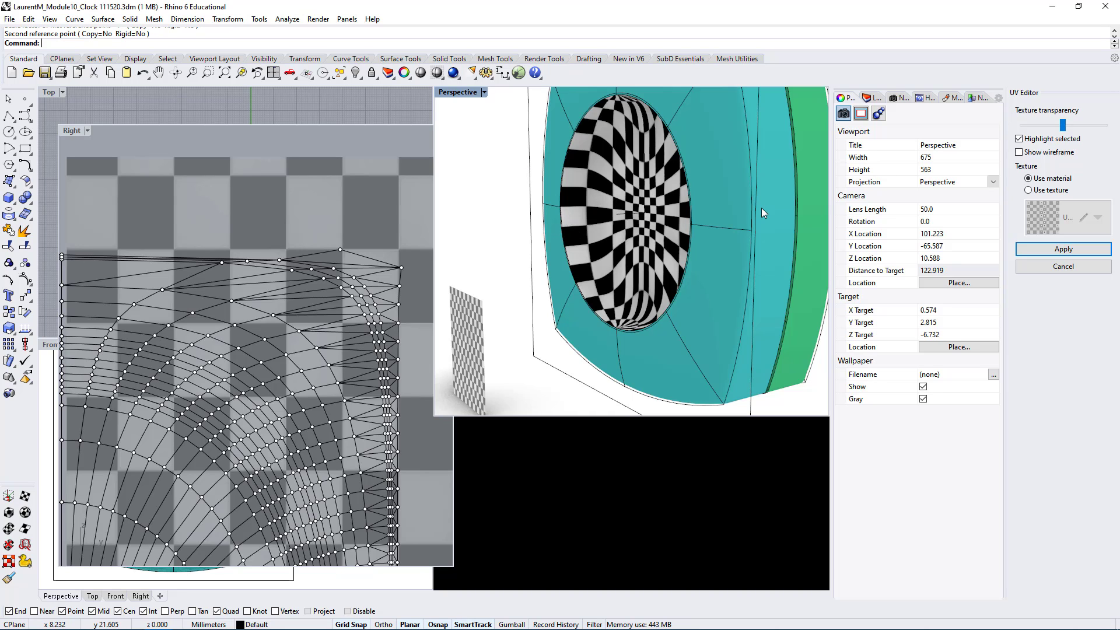
{"action": "left_click", "coordinate": [247, 232]}
{"action": "scroll", "coordinate": [188, 270], "scroll_direction": "down", "scroll_amount": 10}
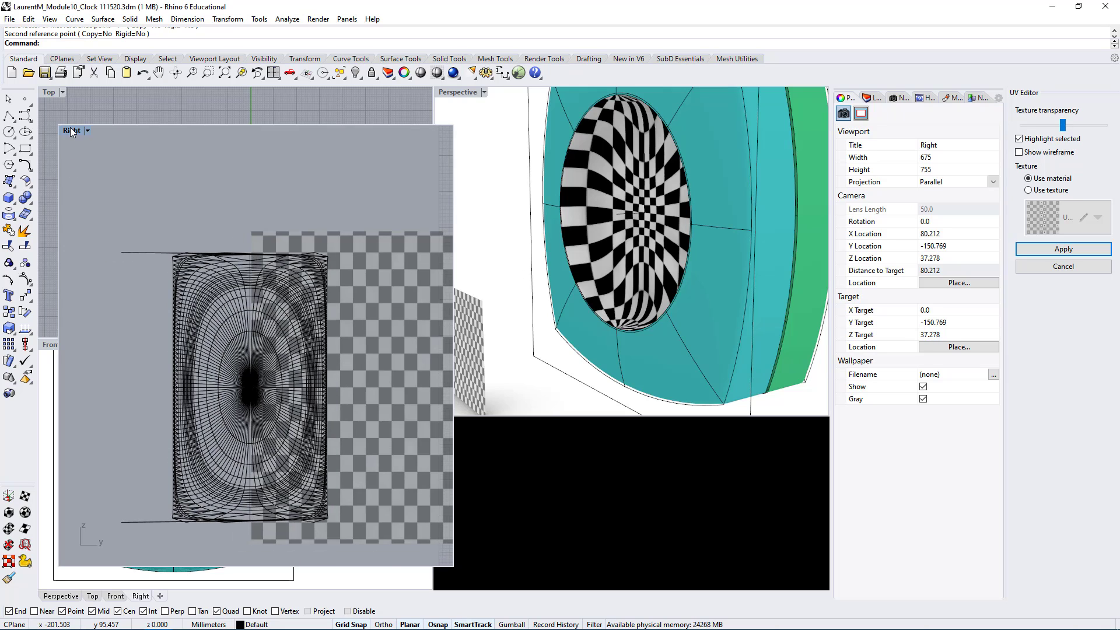
Reset the layout to four viewports, check the dial again, and cancel the UV Editor changes
{"action": "left_click_drag", "start_coordinate": [71, 132], "coordinate": [161, 145]}
{"action": "left_click", "coordinate": [269, 74]}
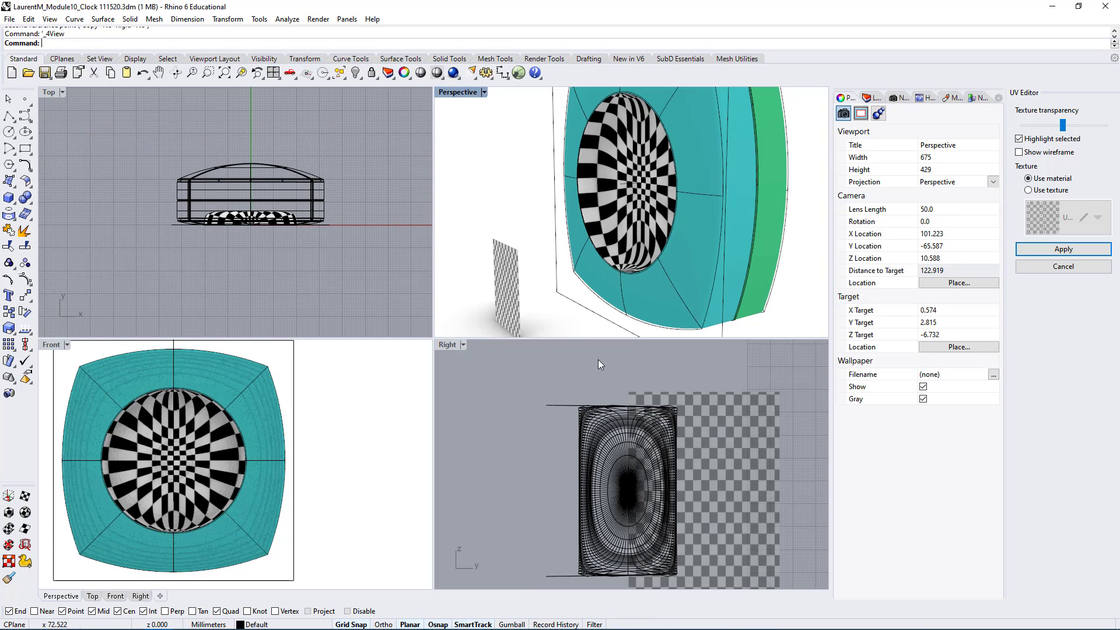
{"action": "right_click_drag", "start_coordinate": [587, 194], "coordinate": [580, 156]}
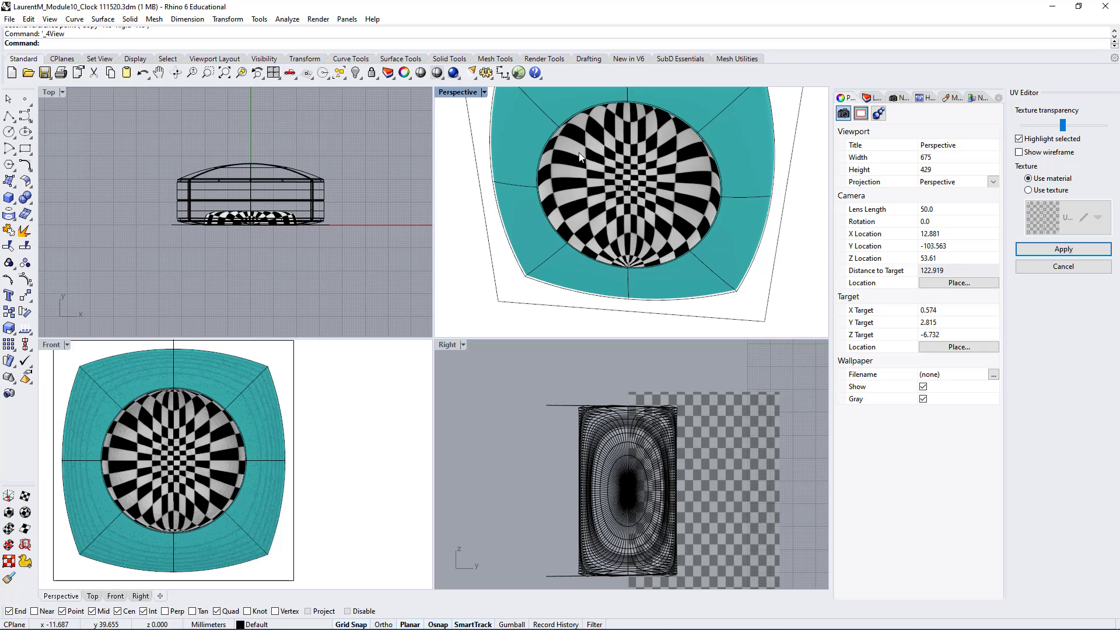
{"action": "left_click", "coordinate": [697, 421]}
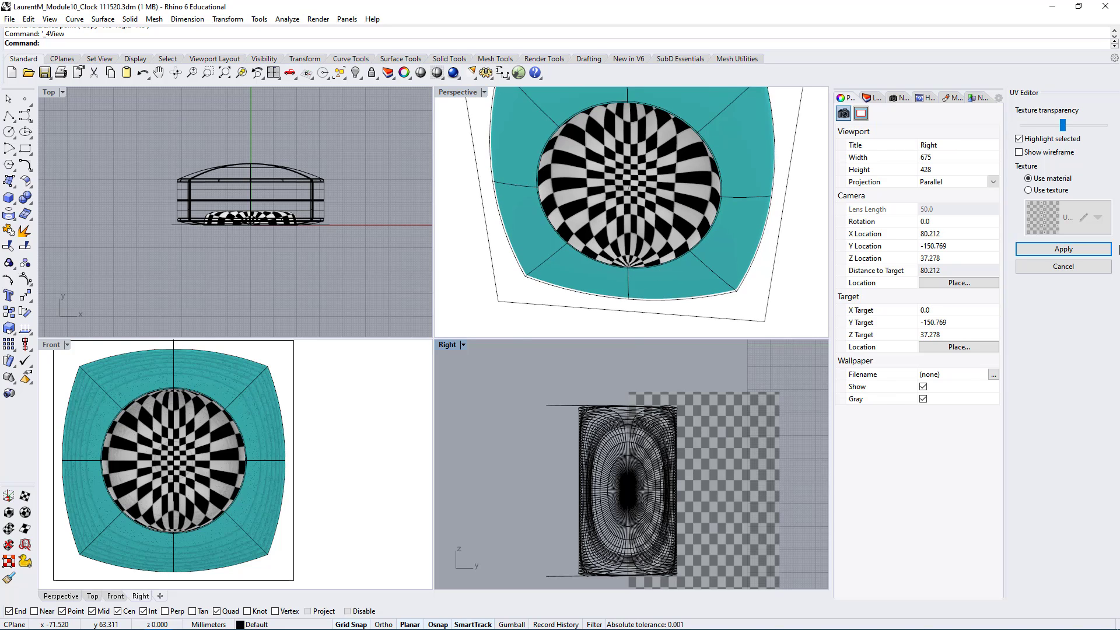
{"action": "left_click", "coordinate": [1067, 265]}
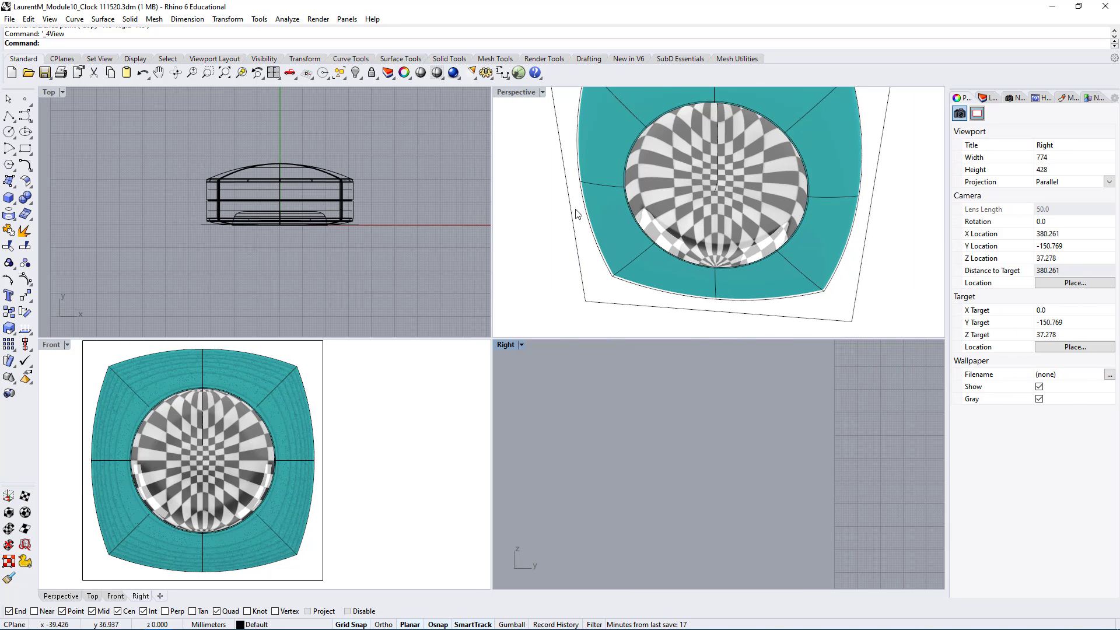
Select the dial surface and start a cylindrical mapping on it, with the cylinder's base at the origin (0)
{"action": "left_click", "coordinate": [770, 178]}
{"action": "right_click_drag", "start_coordinate": [757, 232], "coordinate": [723, 138]}
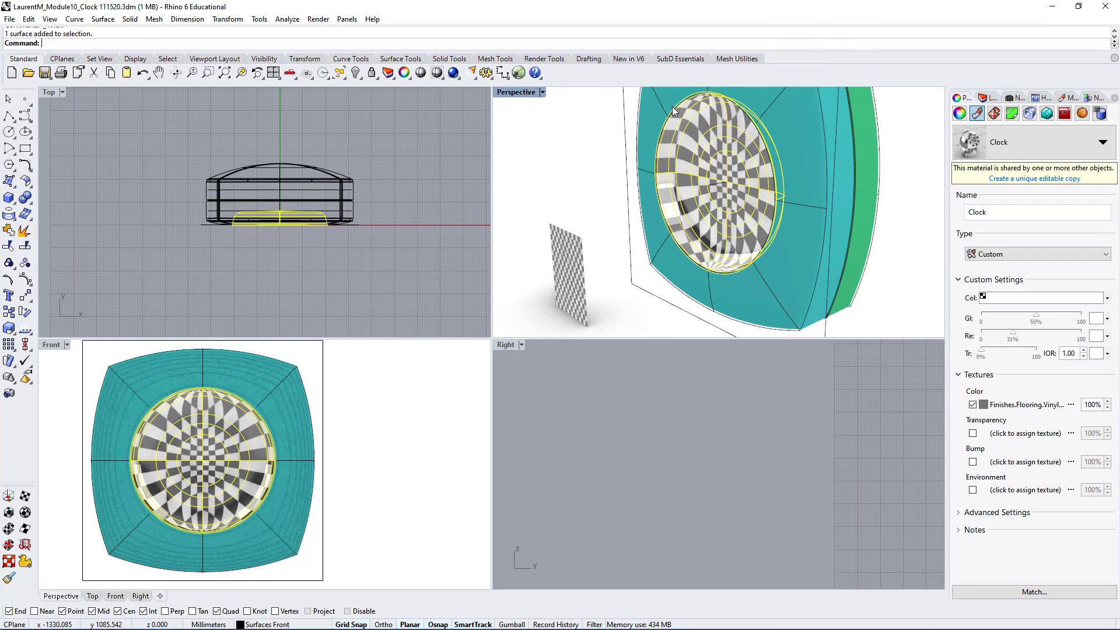
{"action": "right_click_drag", "start_coordinate": [664, 249], "coordinate": [684, 278]}
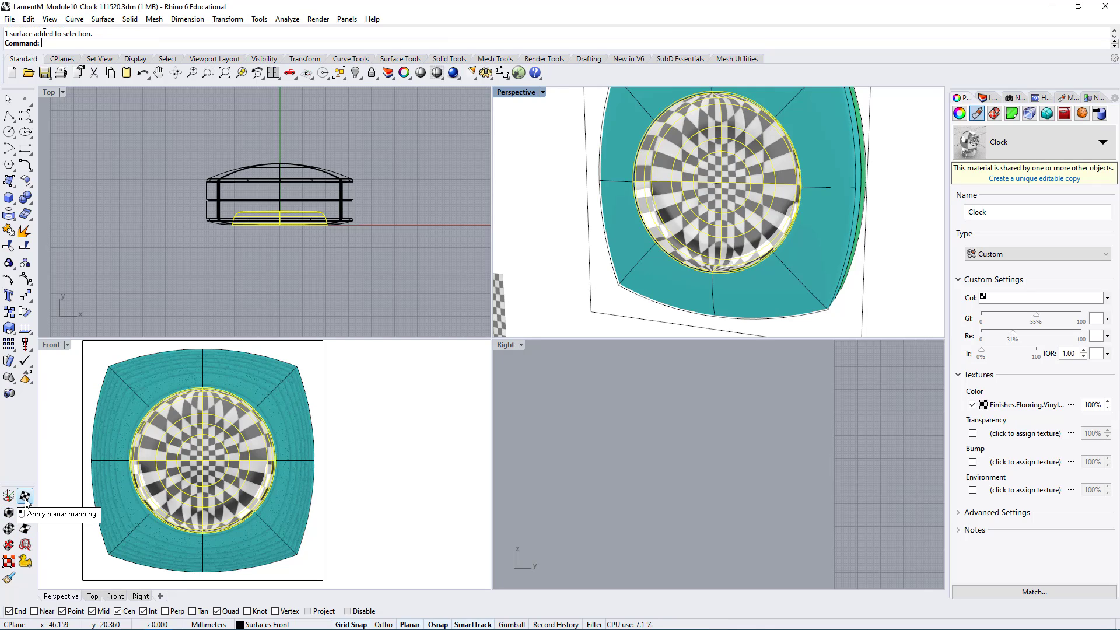
{"action": "left_click", "coordinate": [9, 529]}
{"action": "scroll", "coordinate": [162, 458], "scroll_direction": "up", "scroll_amount": 5}
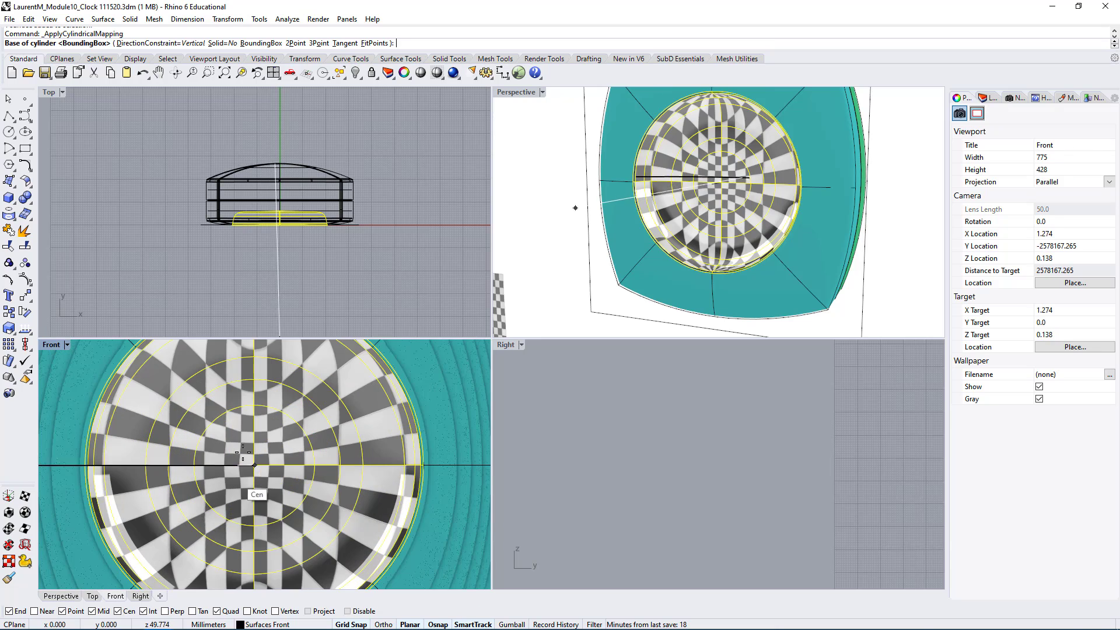
{"action": "type", "text": "0"}
{"action": "key", "text": "Return"}
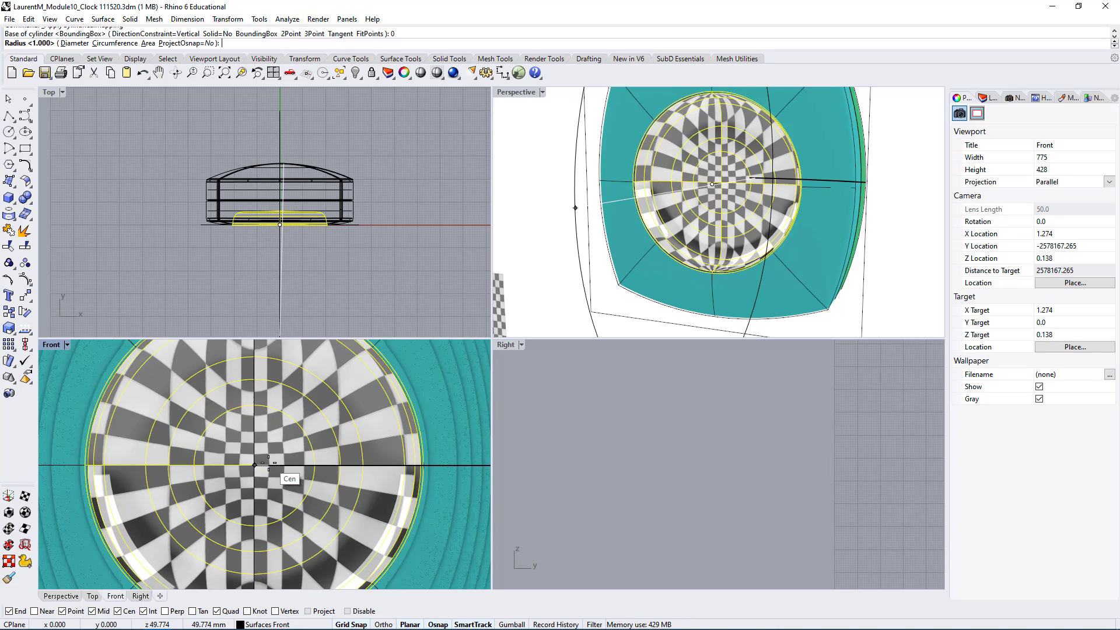
Set the mapping cylinder's radius in the Front view to just inside the dial's rim
{"action": "scroll", "coordinate": [263, 407], "scroll_direction": "down", "scroll_amount": 4}
{"action": "scroll", "coordinate": [263, 406], "scroll_direction": "up", "scroll_amount": 4}
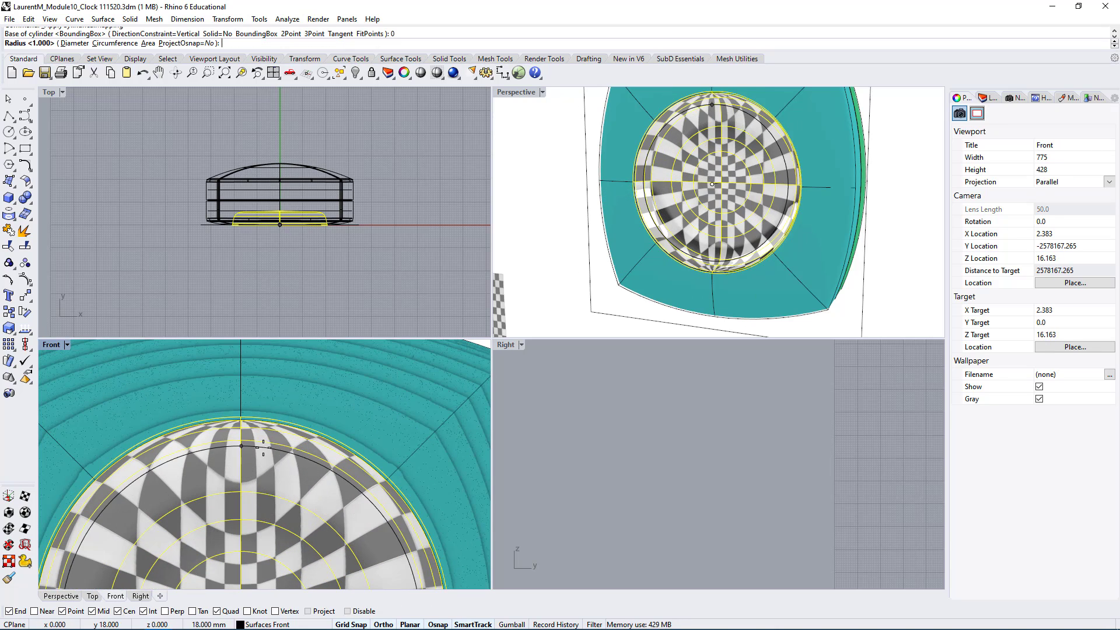
{"action": "scroll", "coordinate": [251, 431], "scroll_direction": "up", "scroll_amount": 4}
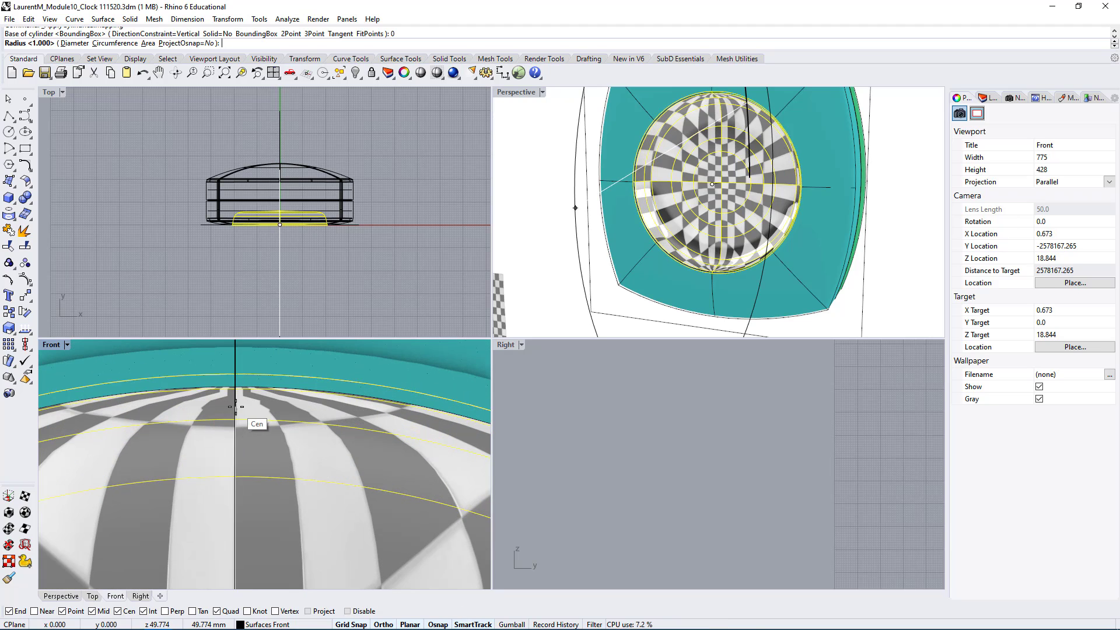
{"action": "left_click", "coordinate": [260, 407]}
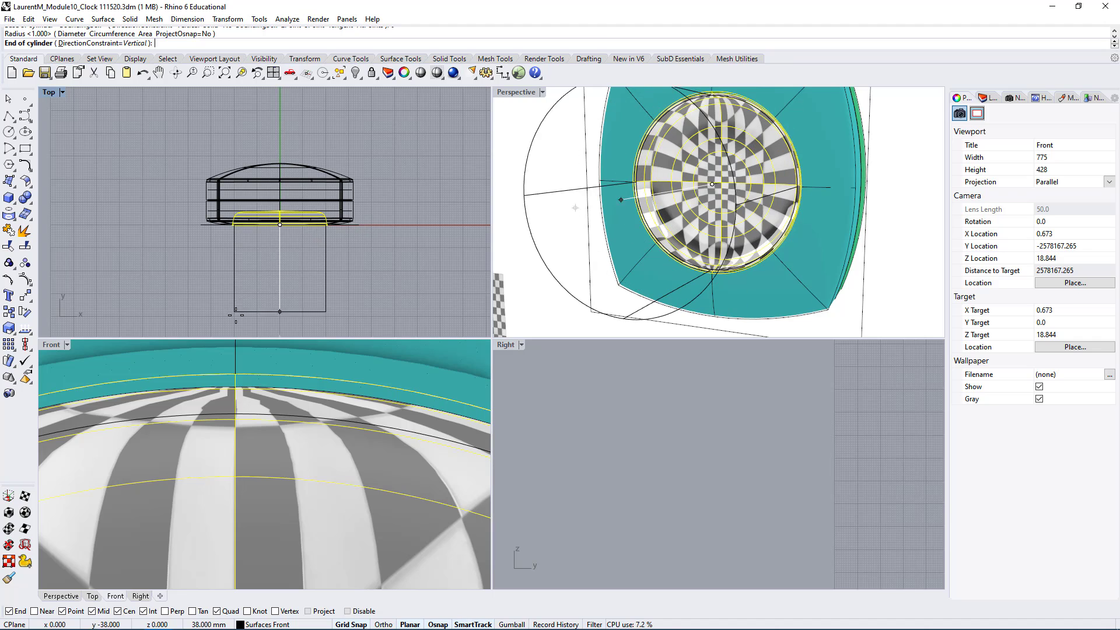
Place the end of the mapping cylinder in the Top view so it extends out from the dial, and inspect it from several angles
{"action": "left_click", "coordinate": [248, 301]}
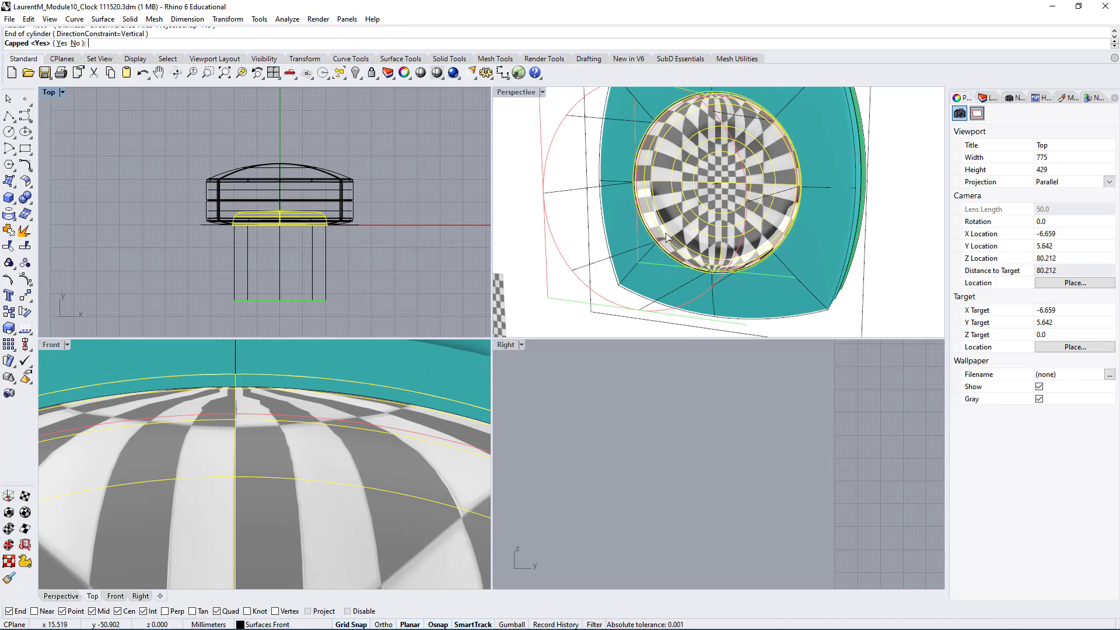
{"action": "scroll", "coordinate": [668, 233], "scroll_direction": "down", "scroll_amount": 6}
{"action": "right_click_drag", "start_coordinate": [720, 205], "coordinate": [656, 217]}
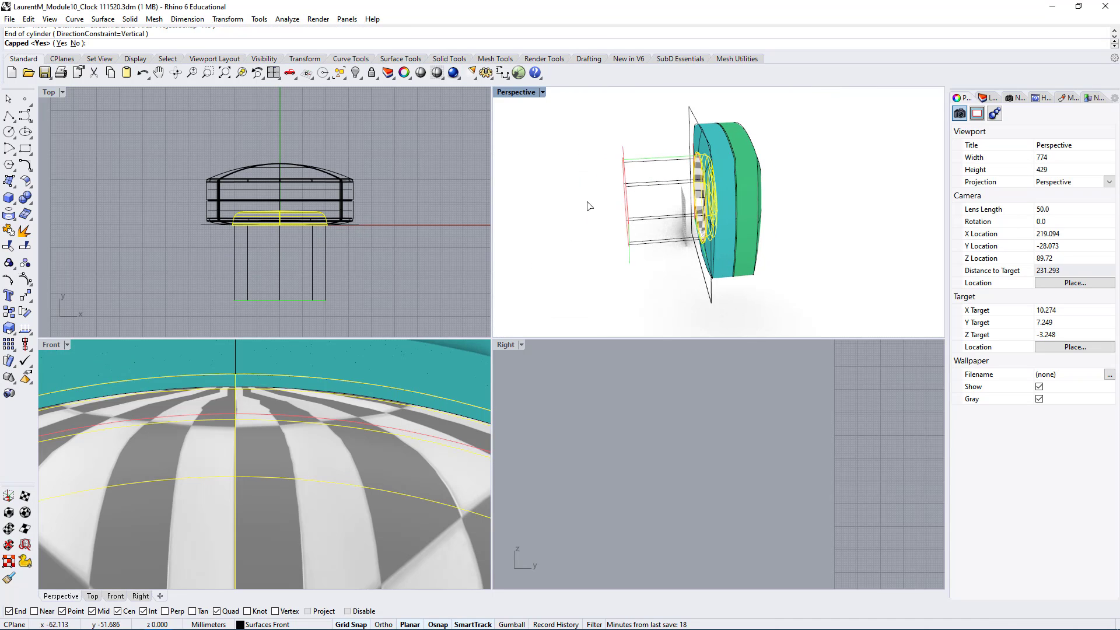
{"action": "scroll", "coordinate": [664, 160], "scroll_direction": "up", "scroll_amount": 8}
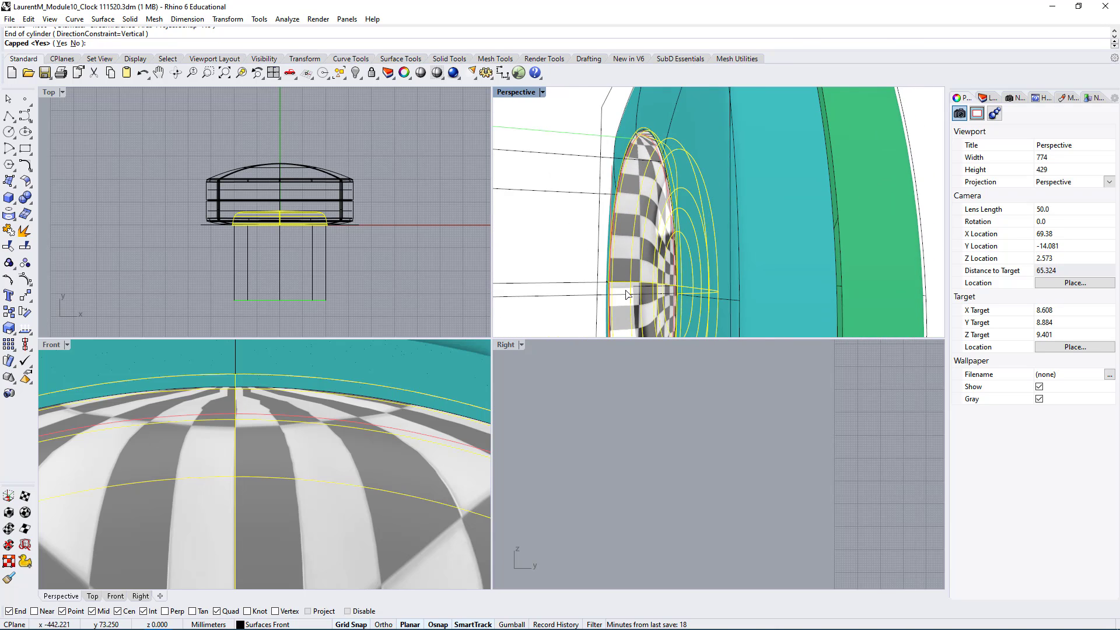
{"action": "scroll", "coordinate": [627, 255], "scroll_direction": "down", "scroll_amount": 6}
{"action": "right_click_drag", "start_coordinate": [627, 256], "coordinate": [658, 274]}
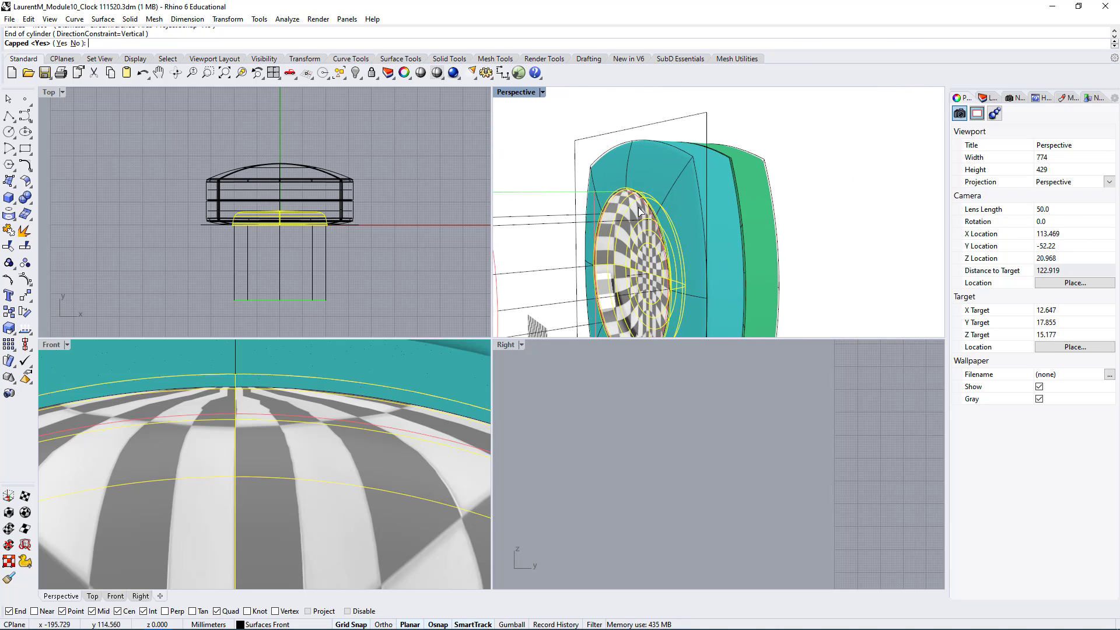
{"action": "scroll", "coordinate": [647, 233], "scroll_direction": "up", "scroll_amount": 6}
{"action": "scroll", "coordinate": [522, 260], "scroll_direction": "down", "scroll_amount": 2}
{"action": "scroll", "coordinate": [745, 190], "scroll_direction": "down", "scroll_amount": 2}
{"action": "right_click_drag", "start_coordinate": [724, 182], "coordinate": [654, 260]}
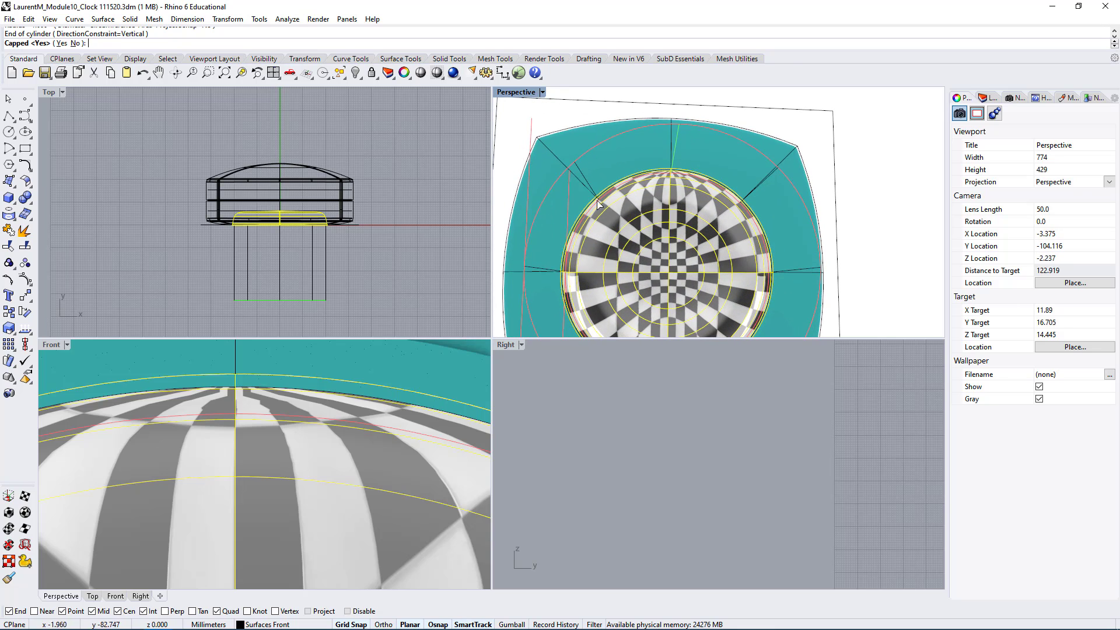
{"action": "scroll", "coordinate": [600, 204], "scroll_direction": "down", "scroll_amount": 2}
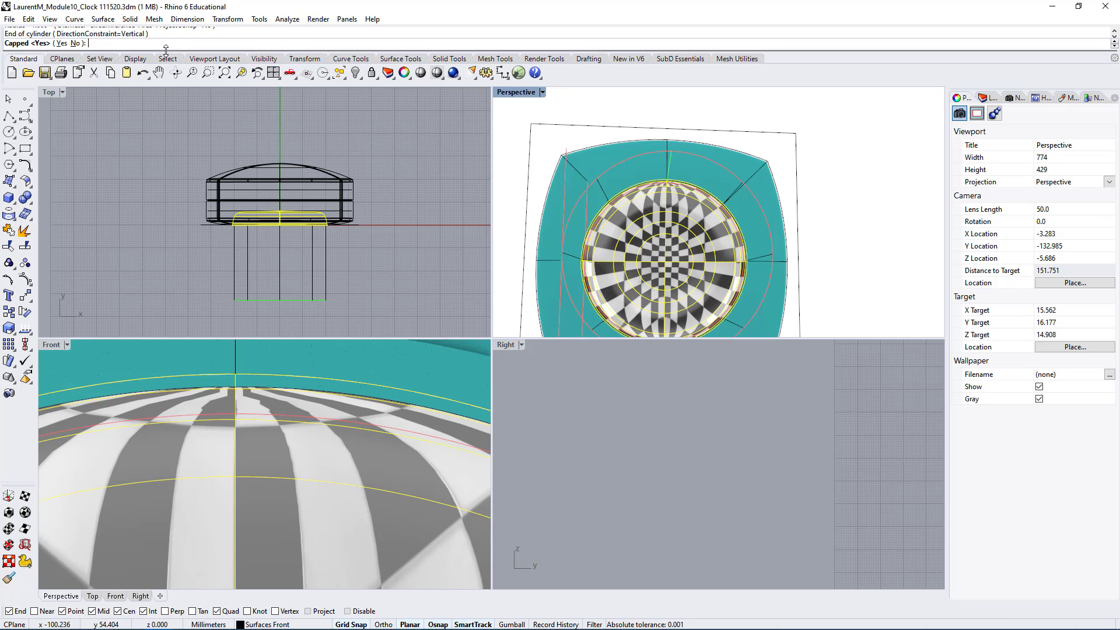
Keep the mapping cylinder capped and assign the cylindrical mapping to channel 1
{"action": "key", "text": "Return"}
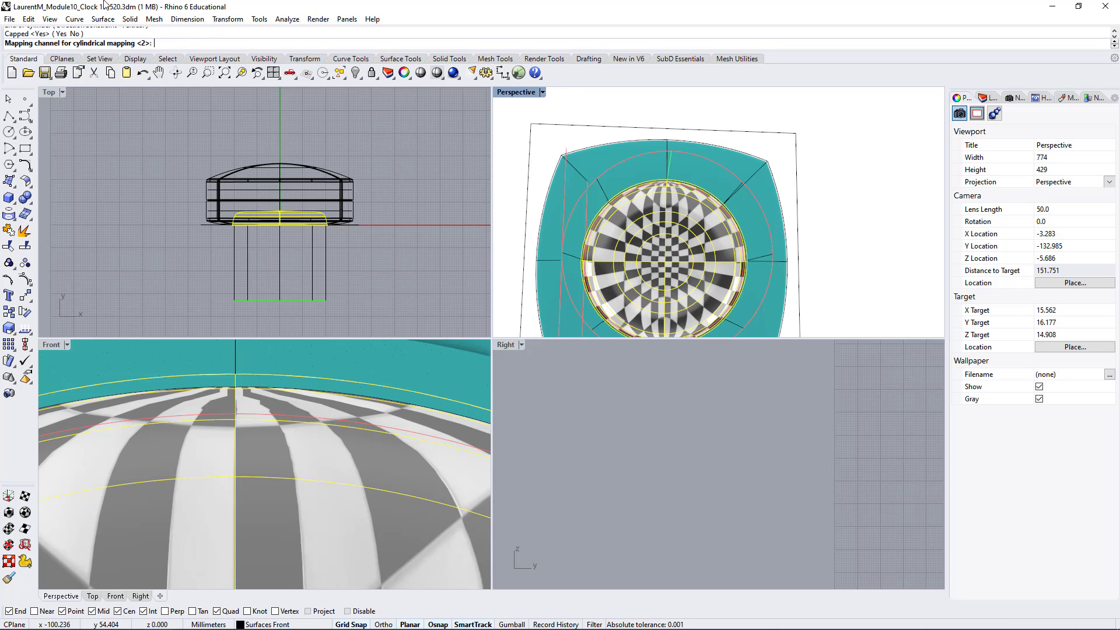
{"action": "type", "text": "14"}
{"action": "key", "text": "BackSpace"}
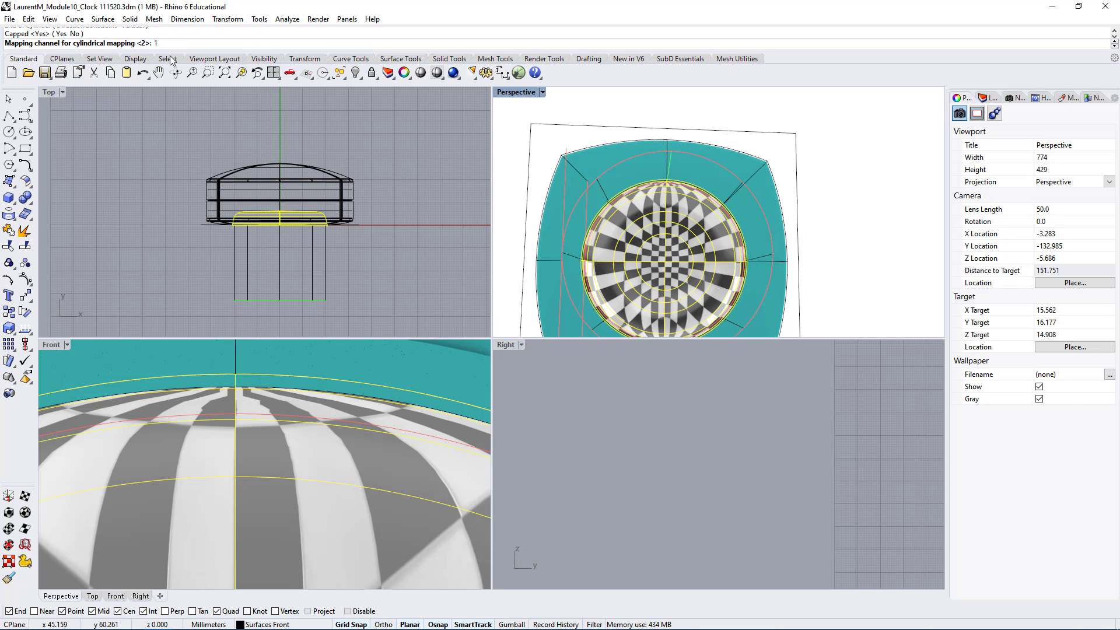
{"action": "key", "text": "Return"}
Examine the checker pattern on the dial's flat face and curved side wall from several angles
{"action": "scroll", "coordinate": [634, 252], "scroll_direction": "up", "scroll_amount": 8}
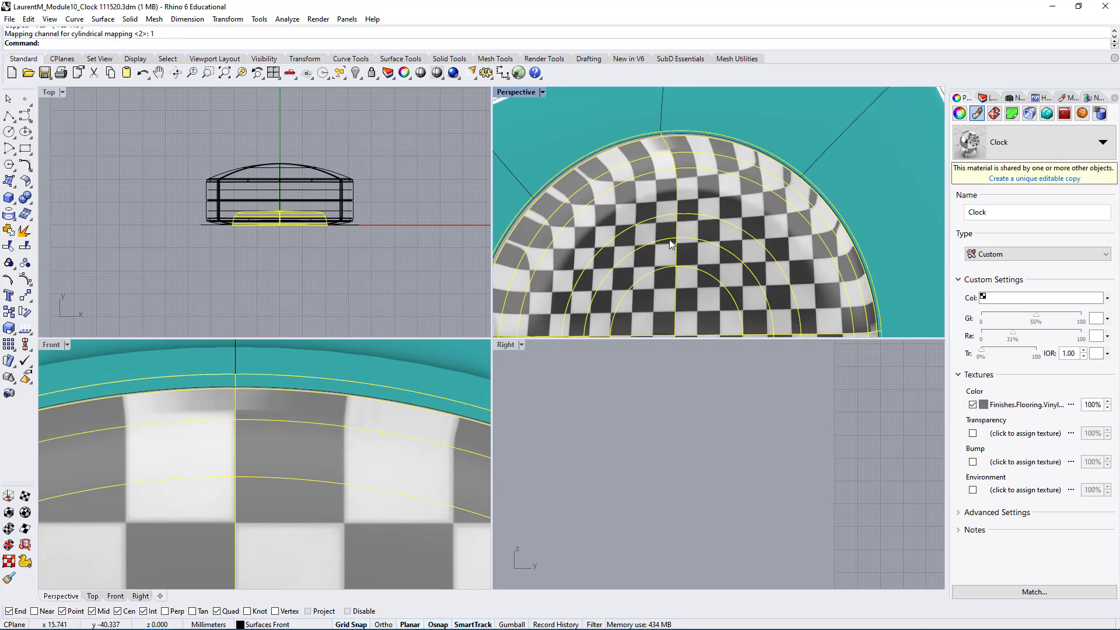
{"action": "right_click_drag", "start_coordinate": [634, 252], "coordinate": [745, 177]}
{"action": "right_click_drag", "start_coordinate": [667, 237], "coordinate": [636, 243]}
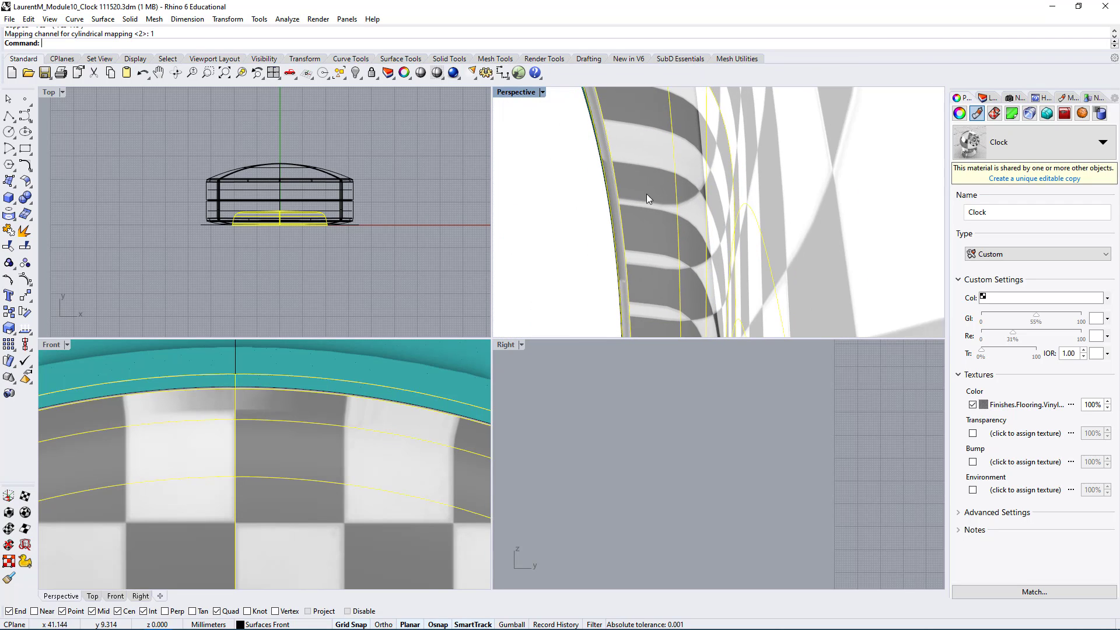
{"action": "right_click_drag", "start_coordinate": [621, 177], "coordinate": [628, 156]}
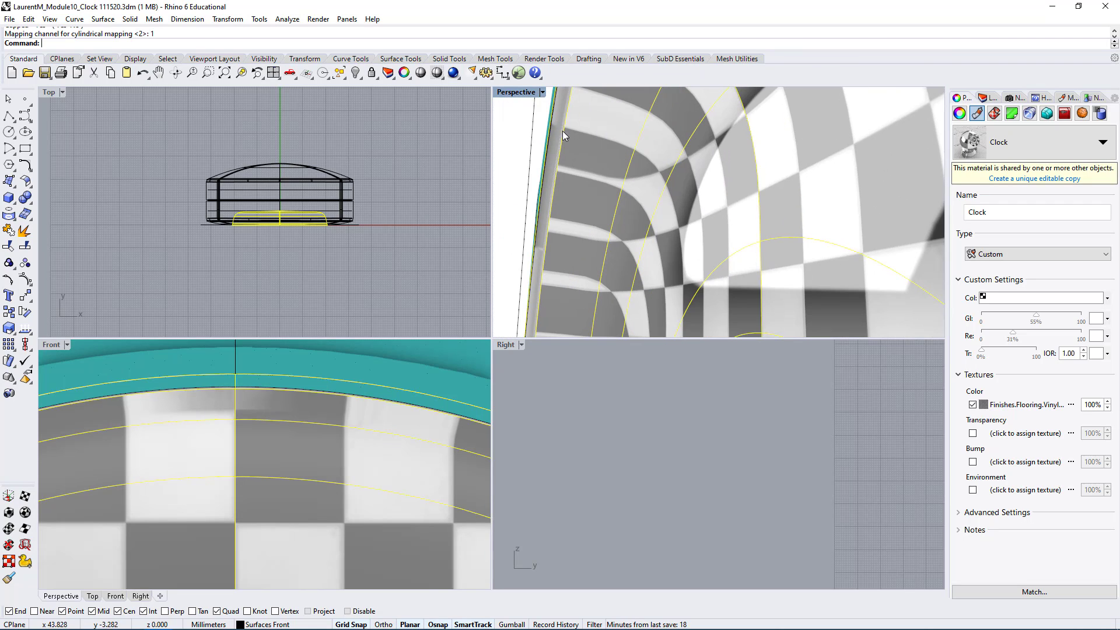
{"action": "scroll", "coordinate": [562, 131], "scroll_direction": "down", "scroll_amount": 5}
{"action": "right_click_drag", "start_coordinate": [679, 94], "coordinate": [741, 312]}
{"action": "scroll", "coordinate": [836, 144], "scroll_direction": "up", "scroll_amount": 8}
{"action": "right_click_drag", "start_coordinate": [779, 196], "coordinate": [755, 217]}
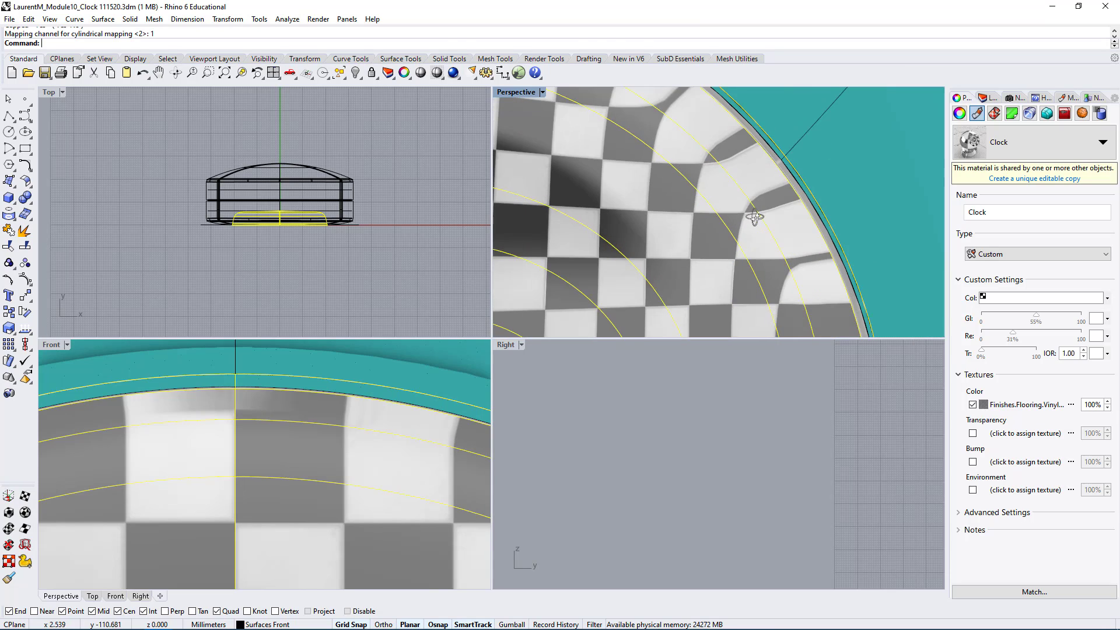
{"action": "scroll", "coordinate": [754, 217], "scroll_direction": "down", "scroll_amount": 8}
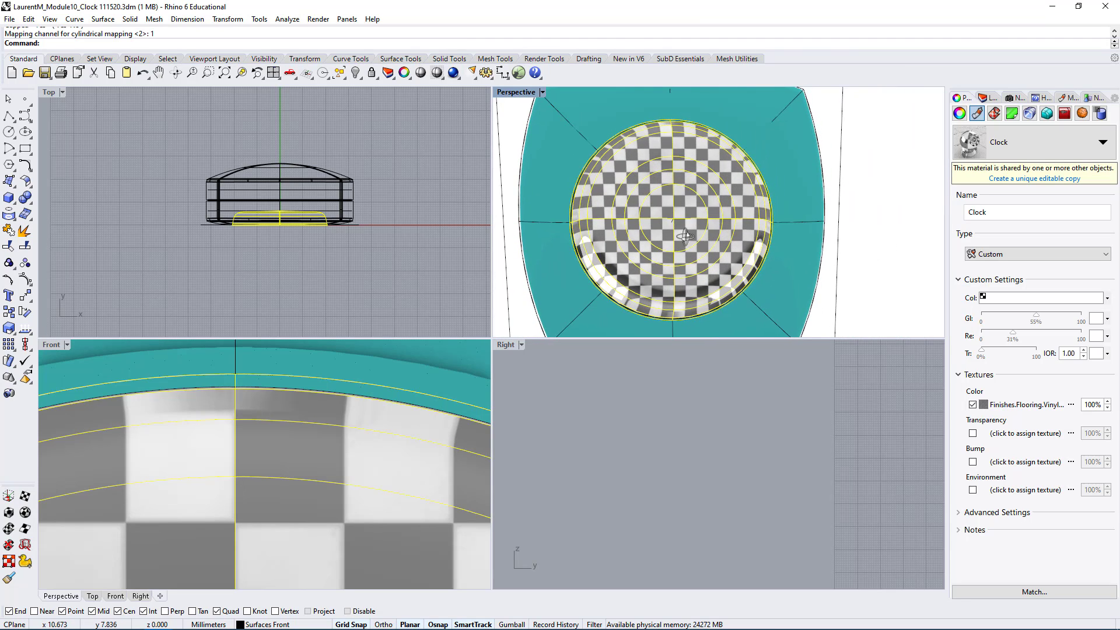
{"action": "right_click_drag", "start_coordinate": [685, 237], "coordinate": [674, 247]}
Switch the Front view to Wireframe display with the whole clock in view
{"action": "scroll", "coordinate": [331, 459], "scroll_direction": "down", "scroll_amount": 6}
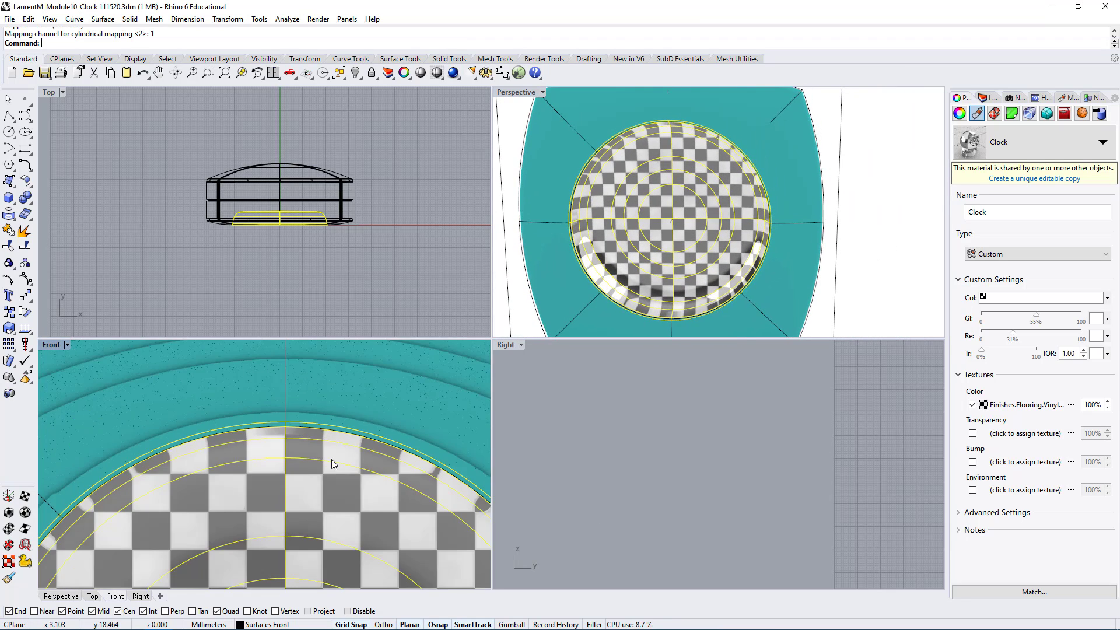
{"action": "left_click", "coordinate": [52, 347]}
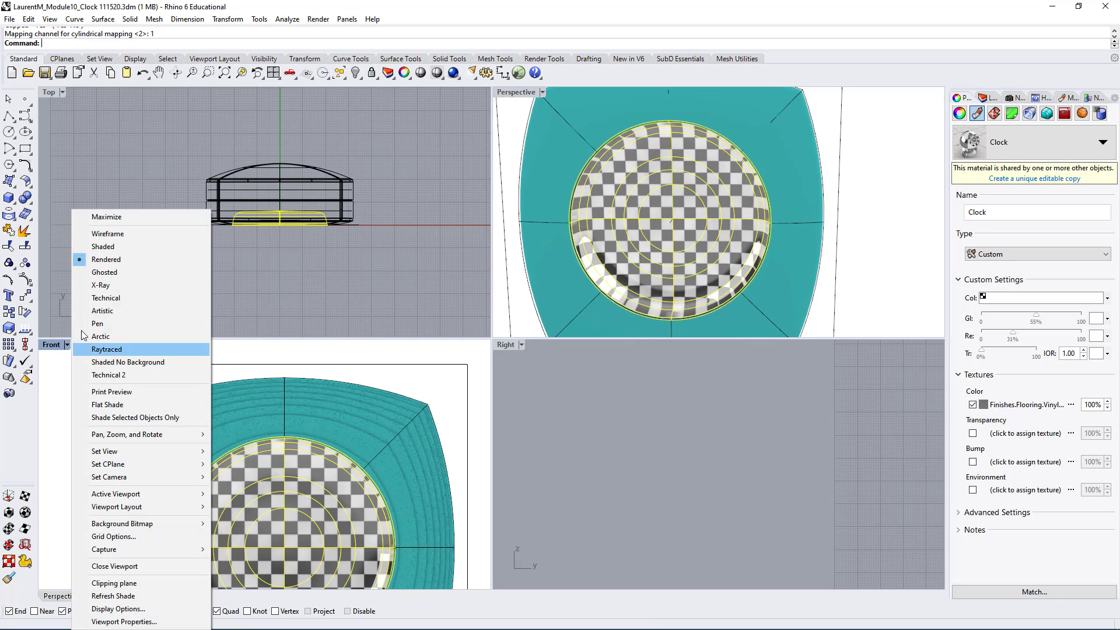
{"action": "left_click", "coordinate": [117, 234]}
{"action": "scroll", "coordinate": [227, 438], "scroll_direction": "down", "scroll_amount": 6}
{"action": "right_click_drag", "start_coordinate": [353, 461], "coordinate": [264, 445]}
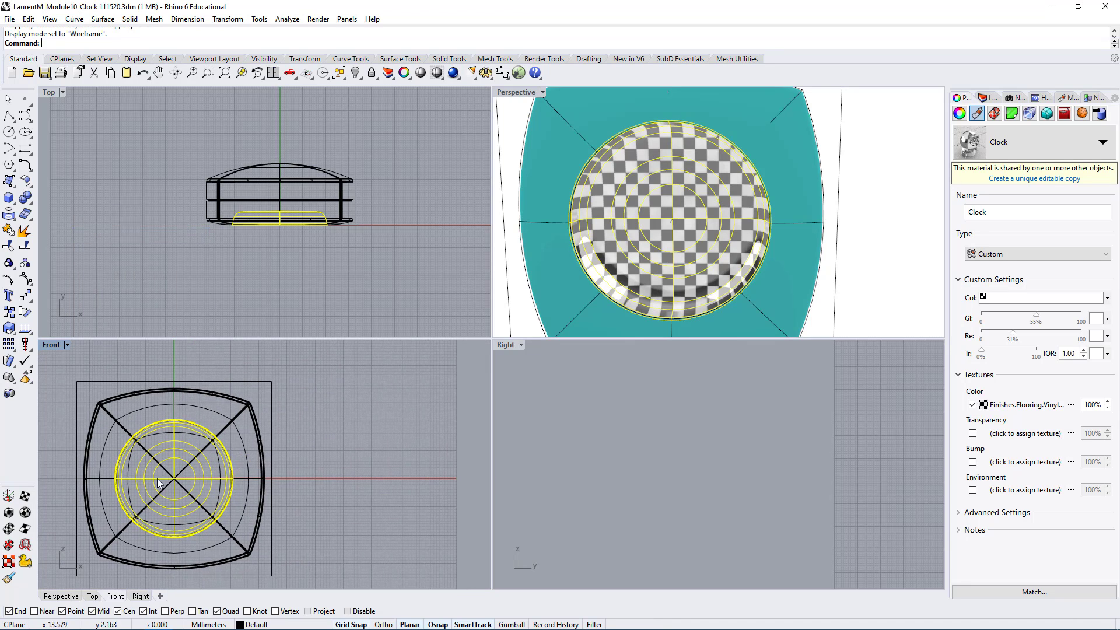
{"action": "left_click", "coordinate": [8, 561]}
{"action": "left_click", "coordinate": [349, 369]}
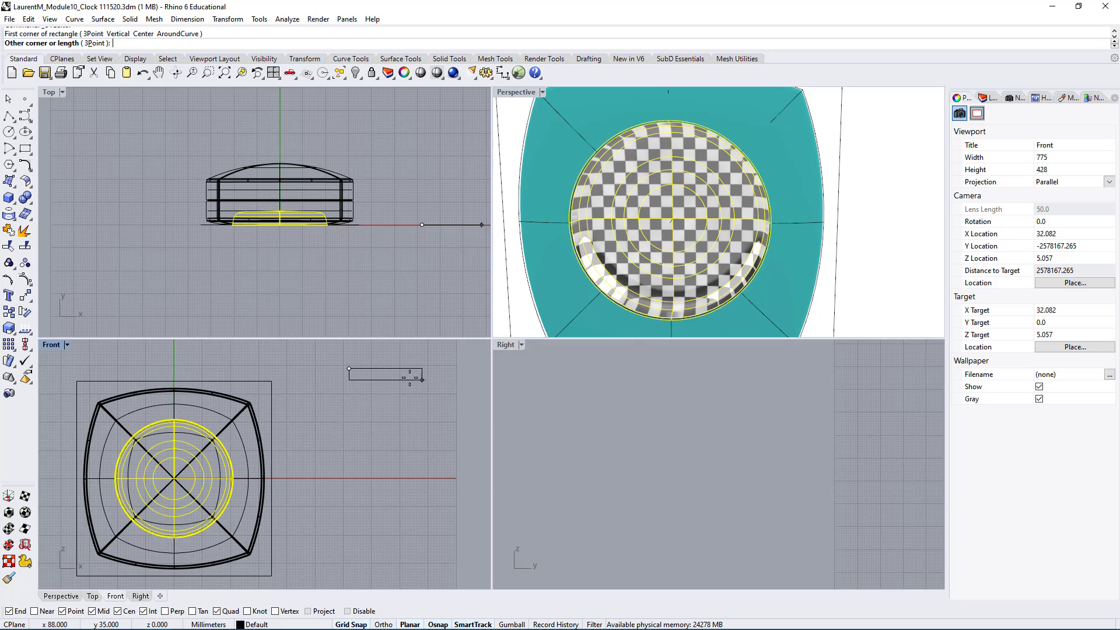
{"action": "key", "text": "Escape"}
{"action": "key", "text": "Escape"}
Start the UV Editor for the dial and place its rectangle, about 20 mm square, in the empty area beside the clock
{"action": "right_click_drag", "start_coordinate": [334, 413], "coordinate": [274, 413]}
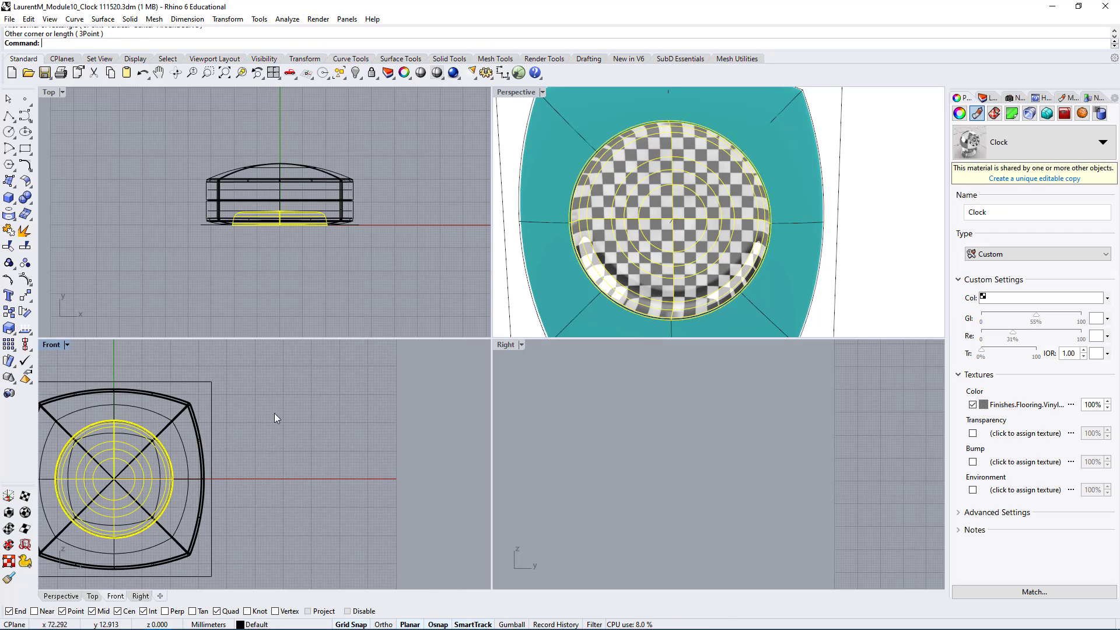
{"action": "scroll", "coordinate": [362, 397], "scroll_direction": "up", "scroll_amount": 8}
{"action": "right_click", "coordinate": [302, 396]}
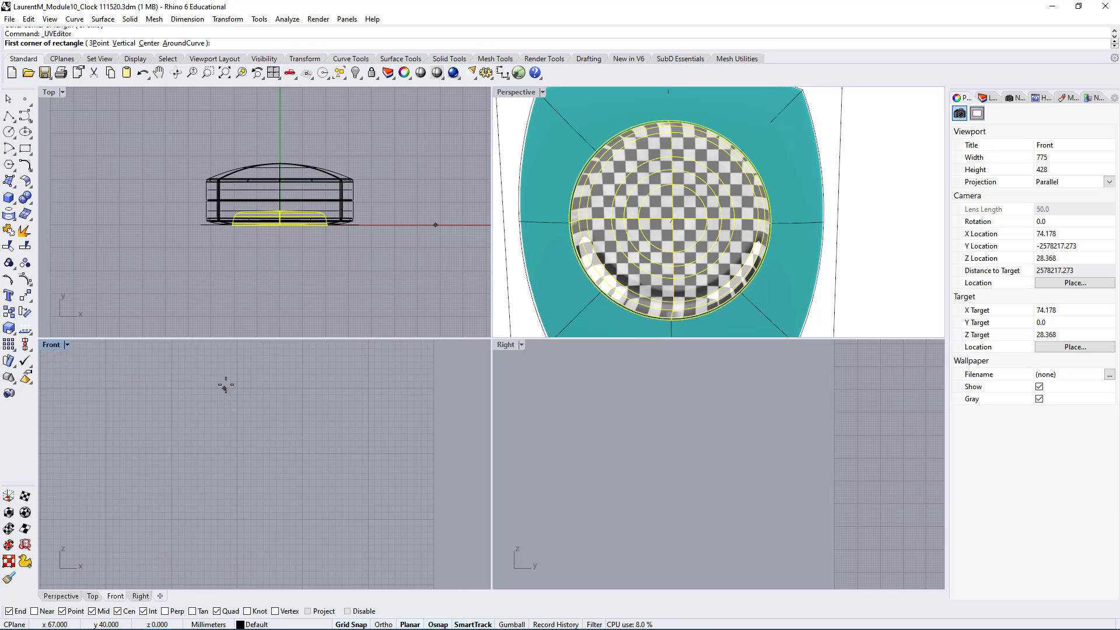
{"action": "left_click", "coordinate": [174, 389]}
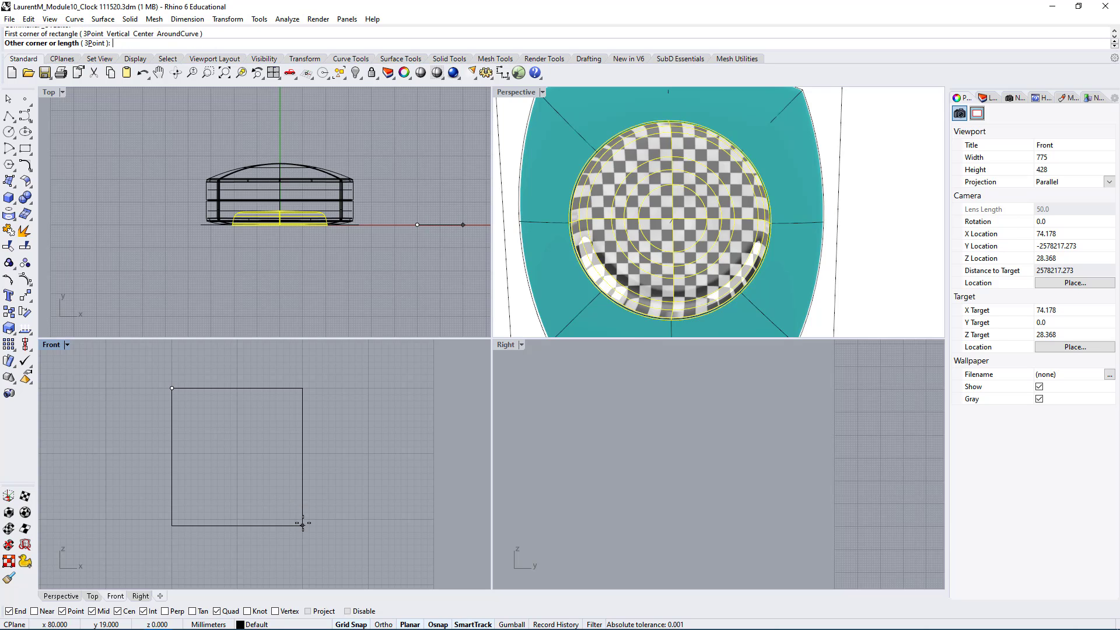
{"action": "left_click", "coordinate": [303, 518]}
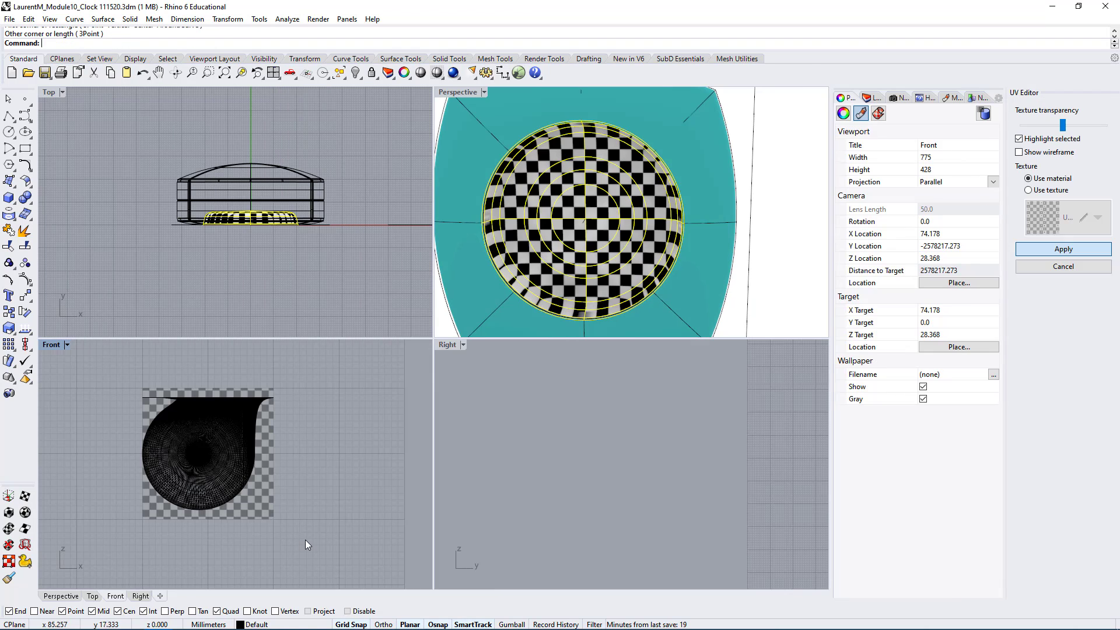
Examine the dial's unwrapped UV mesh over the checker image, with the mesh selected and deselected
{"action": "scroll", "coordinate": [297, 380], "scroll_direction": "up", "scroll_amount": 6}
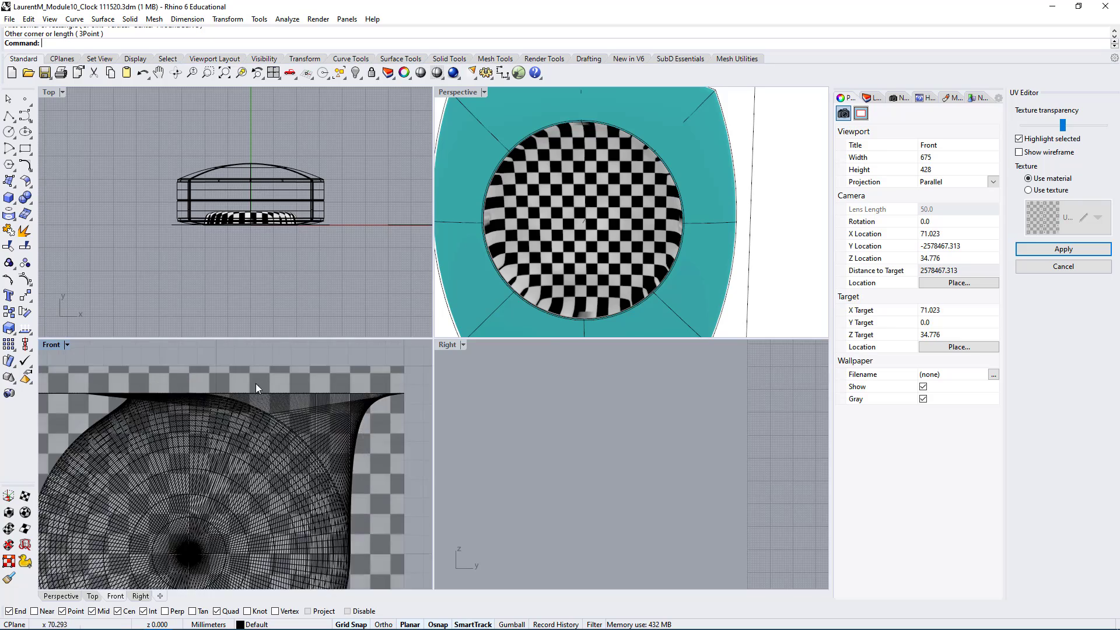
{"action": "left_click", "coordinate": [321, 412]}
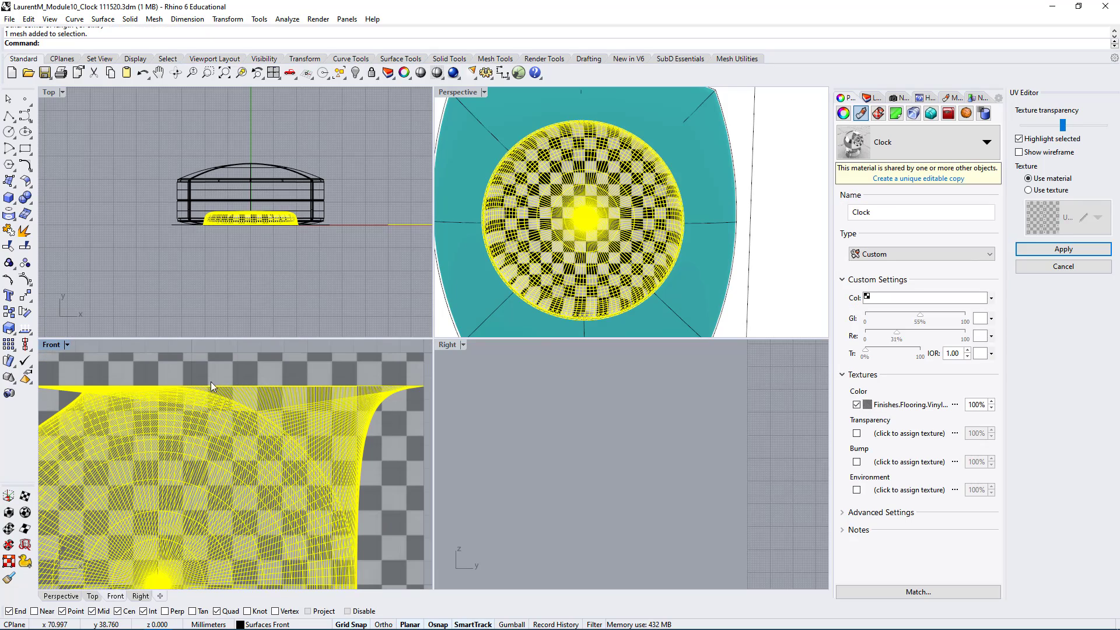
{"action": "scroll", "coordinate": [211, 381], "scroll_direction": "down", "scroll_amount": 4}
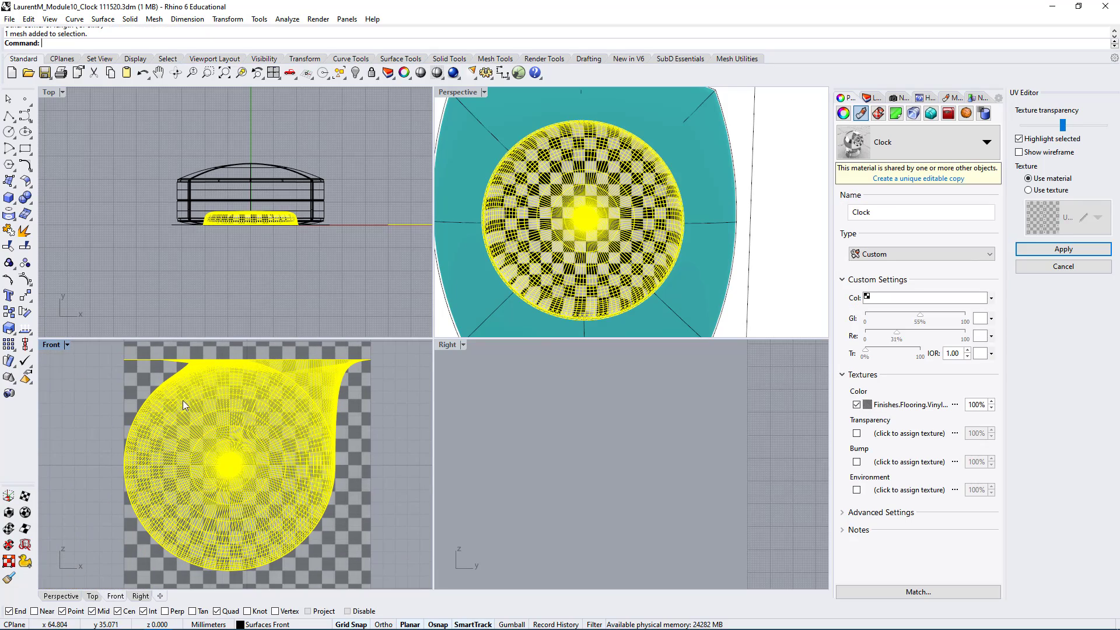
{"action": "scroll", "coordinate": [286, 396], "scroll_direction": "up", "scroll_amount": 9}
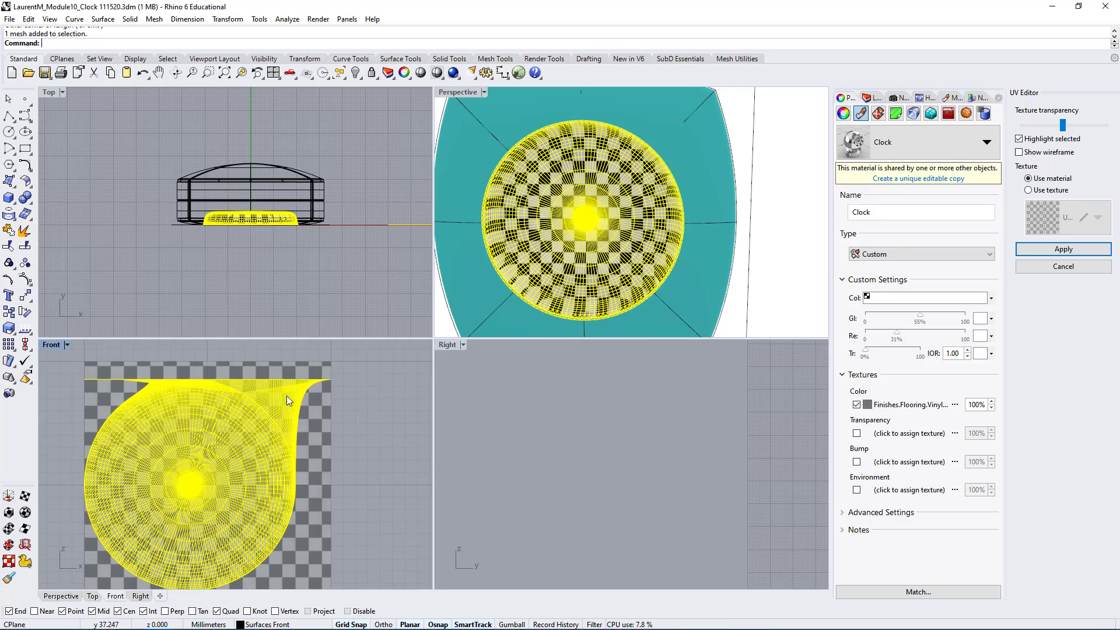
{"action": "key", "text": "Escape"}
{"action": "right_click_drag", "start_coordinate": [513, 274], "coordinate": [538, 188]}
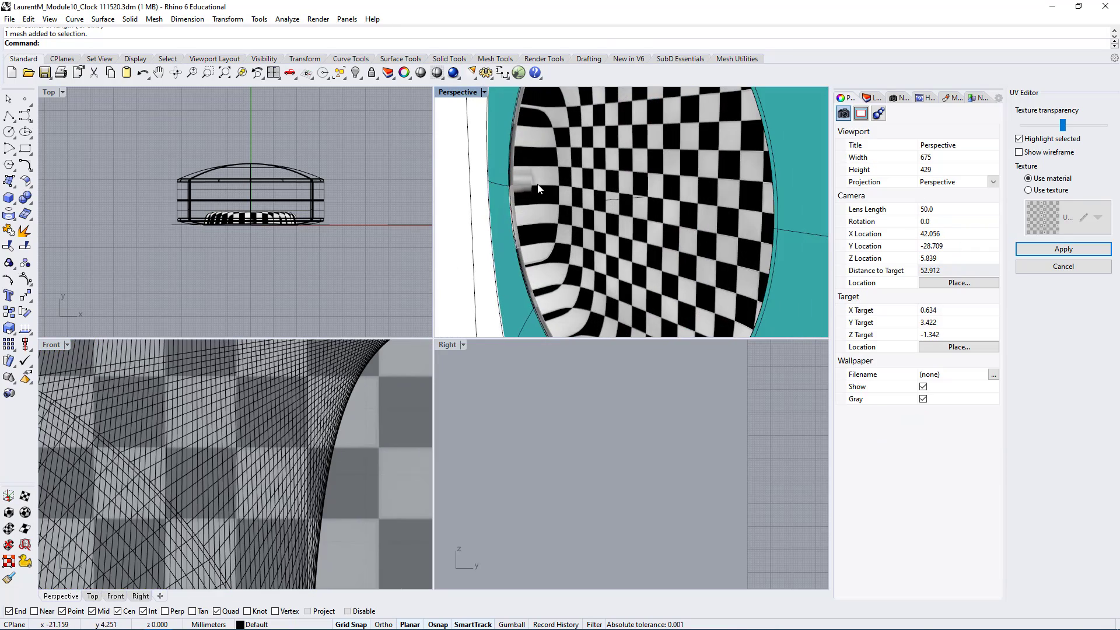
{"action": "left_click", "coordinate": [376, 403]}
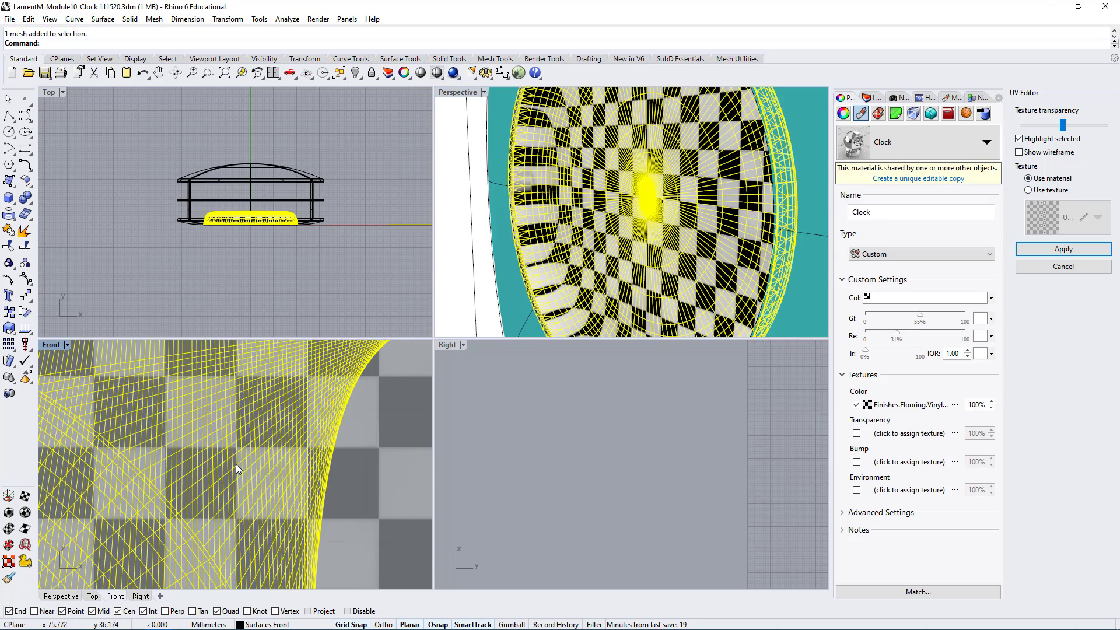
{"action": "scroll", "coordinate": [237, 443], "scroll_direction": "down", "scroll_amount": 8}
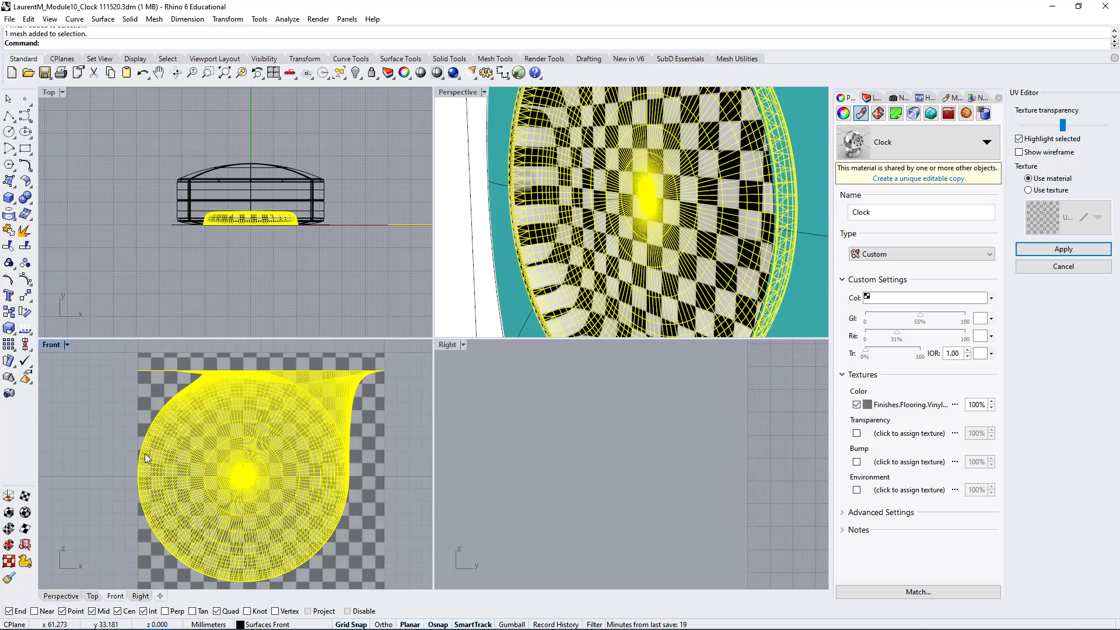
{"action": "scroll", "coordinate": [215, 494], "scroll_direction": "up", "scroll_amount": 10}
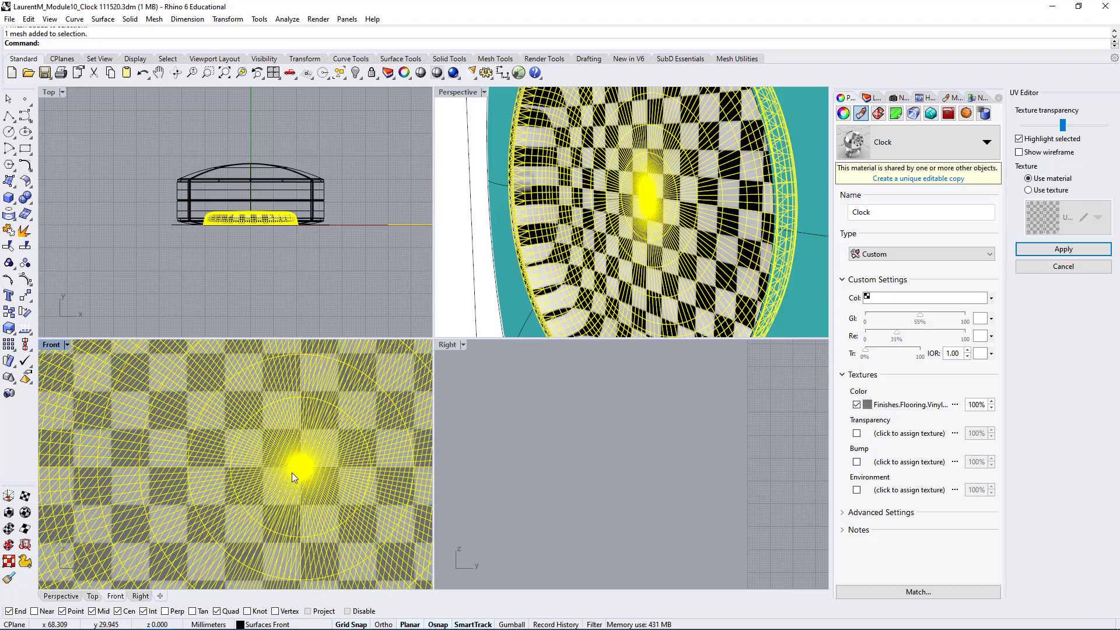
Compare the center and upper edge of the UV mesh with the matching checker areas on the dial
{"action": "right_click_drag", "start_coordinate": [584, 245], "coordinate": [648, 245]}
{"action": "scroll", "coordinate": [652, 215], "scroll_direction": "down", "scroll_amount": 5}
{"action": "scroll", "coordinate": [170, 498], "scroll_direction": "down", "scroll_amount": 5}
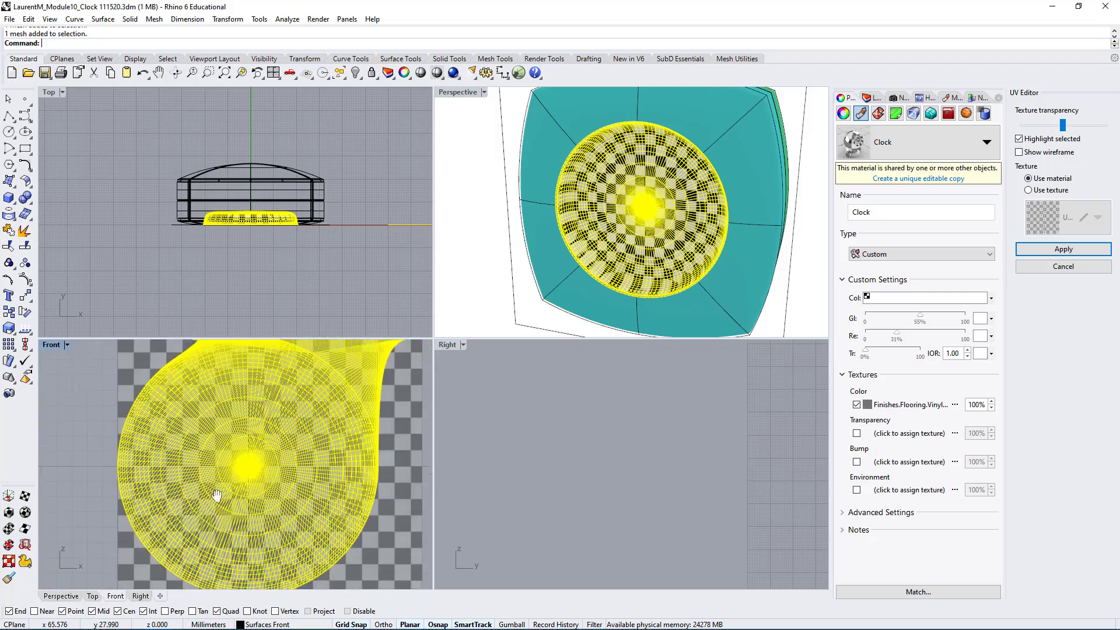
{"action": "scroll", "coordinate": [243, 430], "scroll_direction": "up", "scroll_amount": 8}
{"action": "right_click_drag", "start_coordinate": [236, 429], "coordinate": [208, 474]}
{"action": "scroll", "coordinate": [369, 449], "scroll_direction": "up", "scroll_amount": 3}
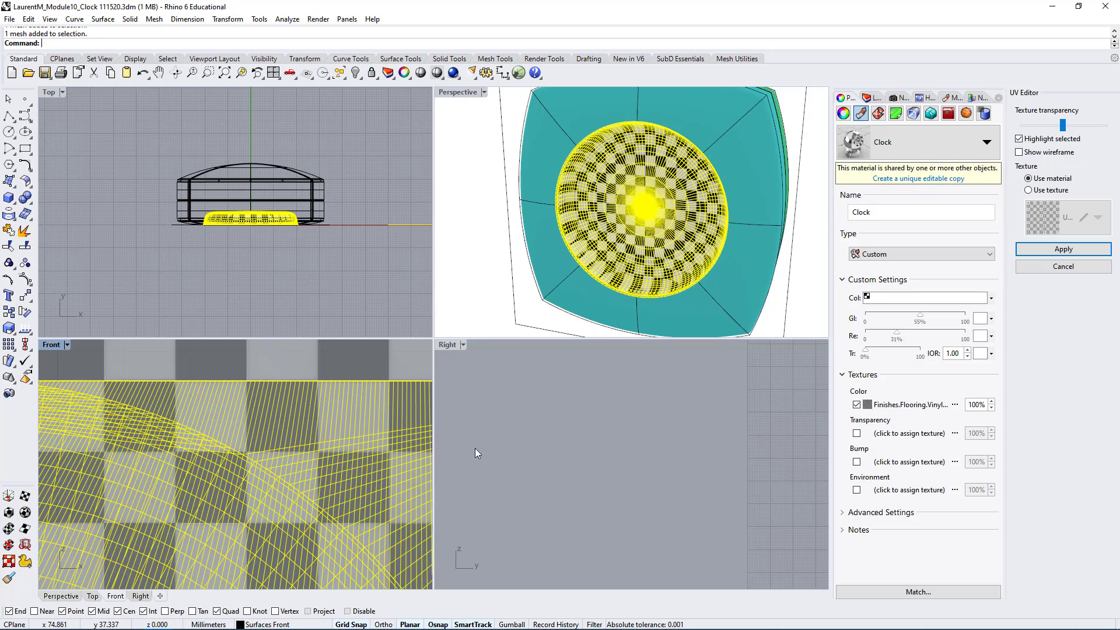
{"action": "right_click_drag", "start_coordinate": [688, 172], "coordinate": [696, 146]}
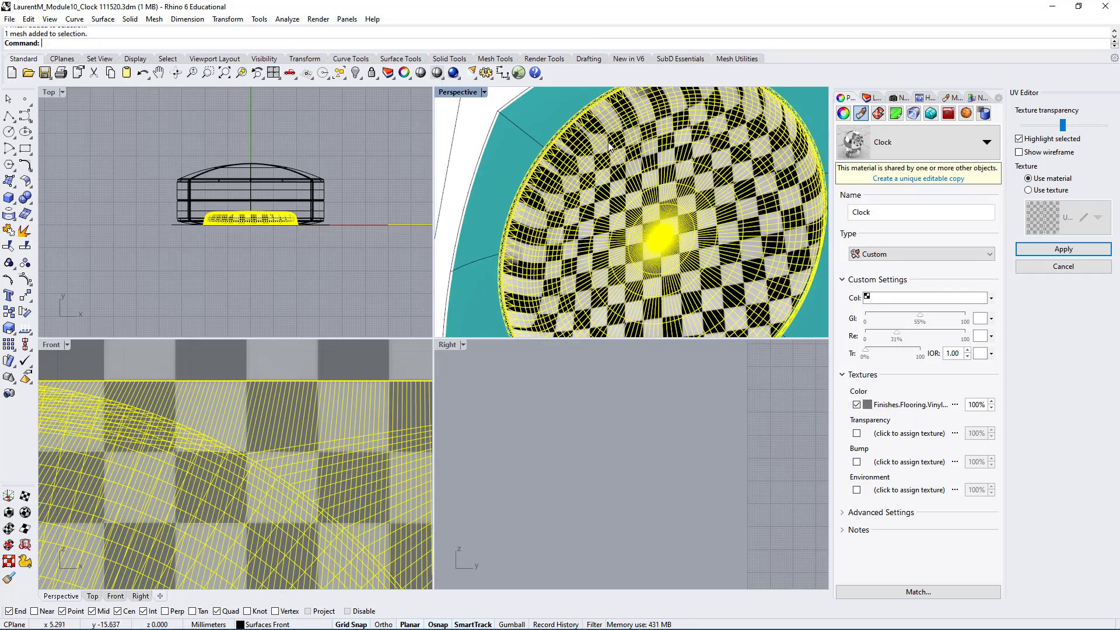
Maximize the Perspective view and inspect the dial's side wall together with the UV layout behind the clock
{"action": "double_click", "coordinate": [456, 92]}
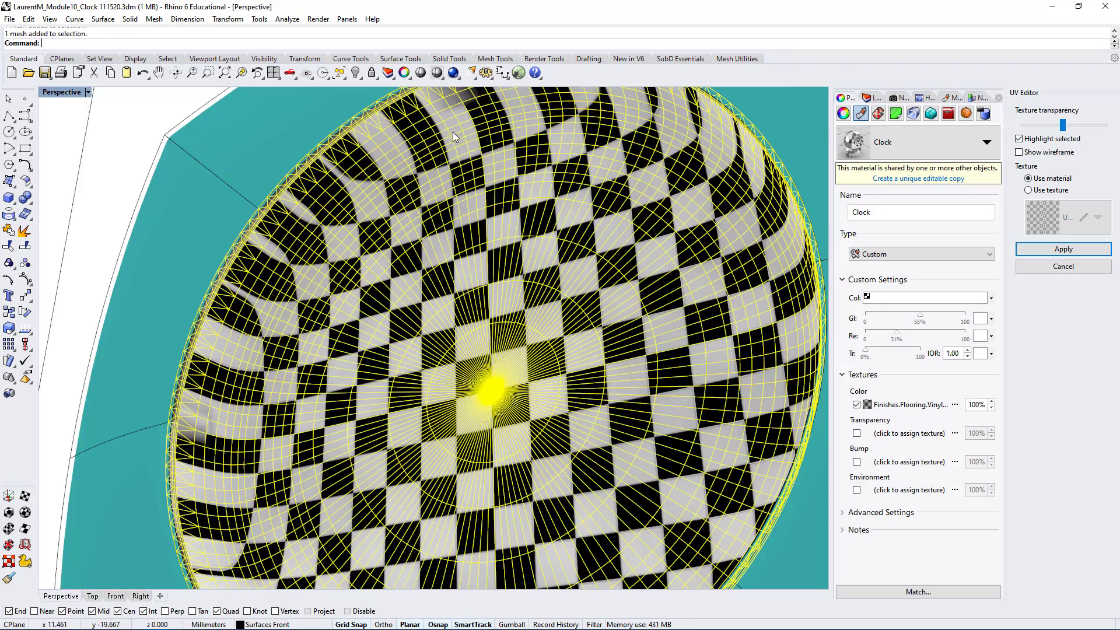
{"action": "scroll", "coordinate": [455, 131], "scroll_direction": "down", "scroll_amount": 5}
{"action": "right_click_drag", "start_coordinate": [455, 132], "coordinate": [384, 244]}
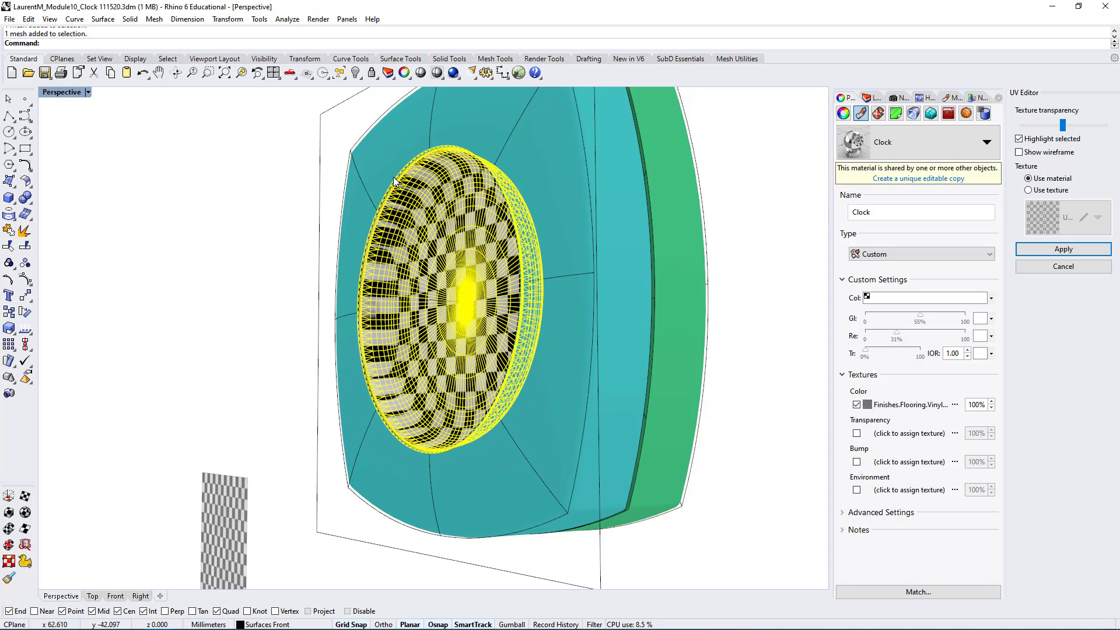
{"action": "right_click_drag", "start_coordinate": [500, 270], "coordinate": [339, 244]}
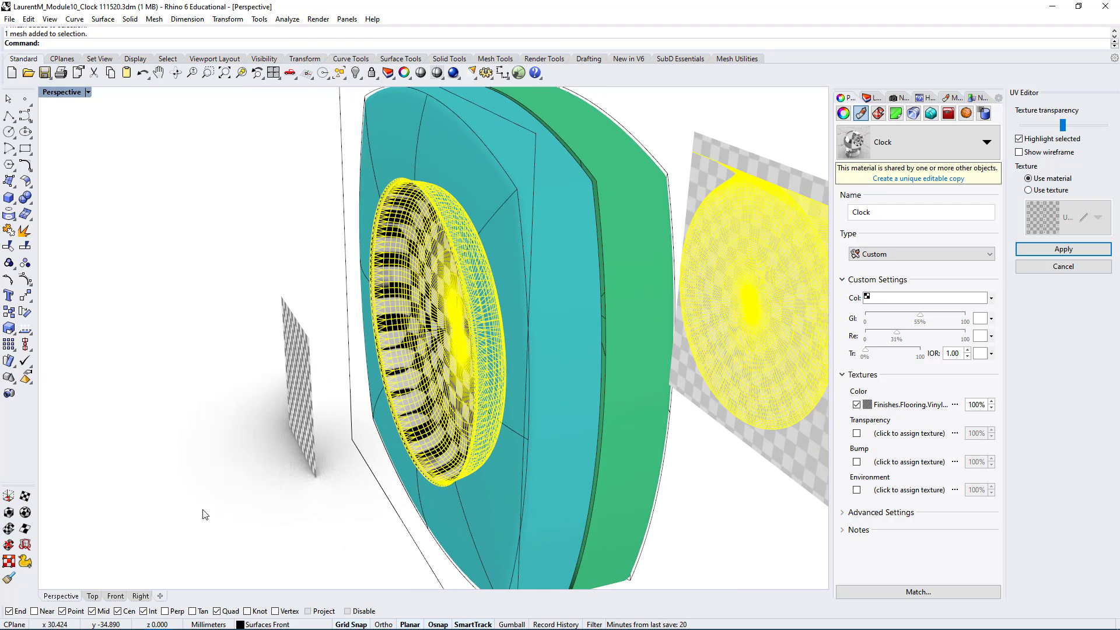
Inspect the checker pattern on the dial's face and side wall from several angles with the UV mesh deselected
{"action": "right_click_drag", "start_coordinate": [335, 407], "coordinate": [589, 315]}
{"action": "left_click", "coordinate": [646, 353]}
{"action": "scroll", "coordinate": [619, 357], "scroll_direction": "up", "scroll_amount": 4}
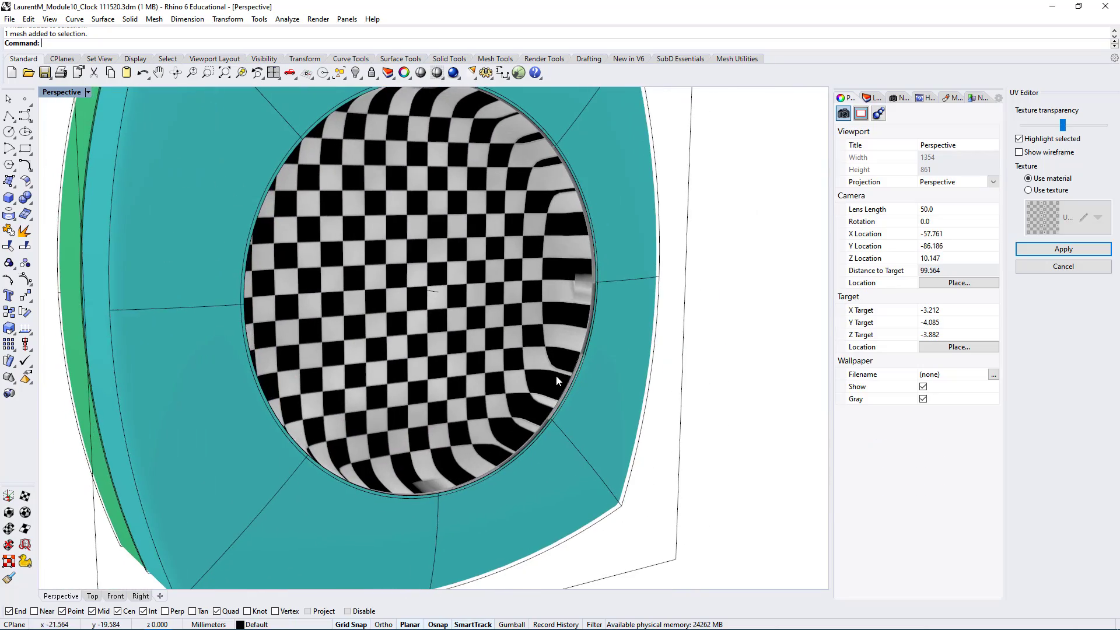
{"action": "right_click_drag", "start_coordinate": [602, 316], "coordinate": [435, 211]}
{"action": "scroll", "coordinate": [395, 365], "scroll_direction": "down", "scroll_amount": 4}
{"action": "right_click_drag", "start_coordinate": [398, 367], "coordinate": [454, 427]}
{"action": "scroll", "coordinate": [227, 415], "scroll_direction": "down", "scroll_amount": 10}
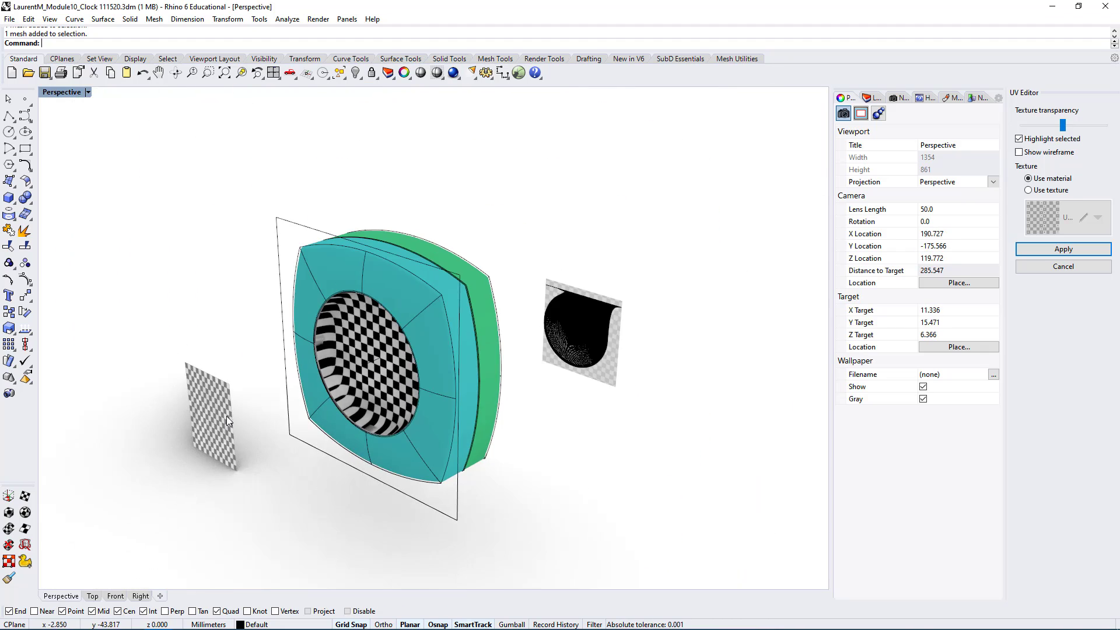
Examine the crowded upper edge of the unwrapped UV mesh, with the mesh deselected and selected
{"action": "scroll", "coordinate": [458, 366], "scroll_direction": "up", "scroll_amount": 14}
{"action": "right_click_drag", "start_coordinate": [410, 373], "coordinate": [467, 350]}
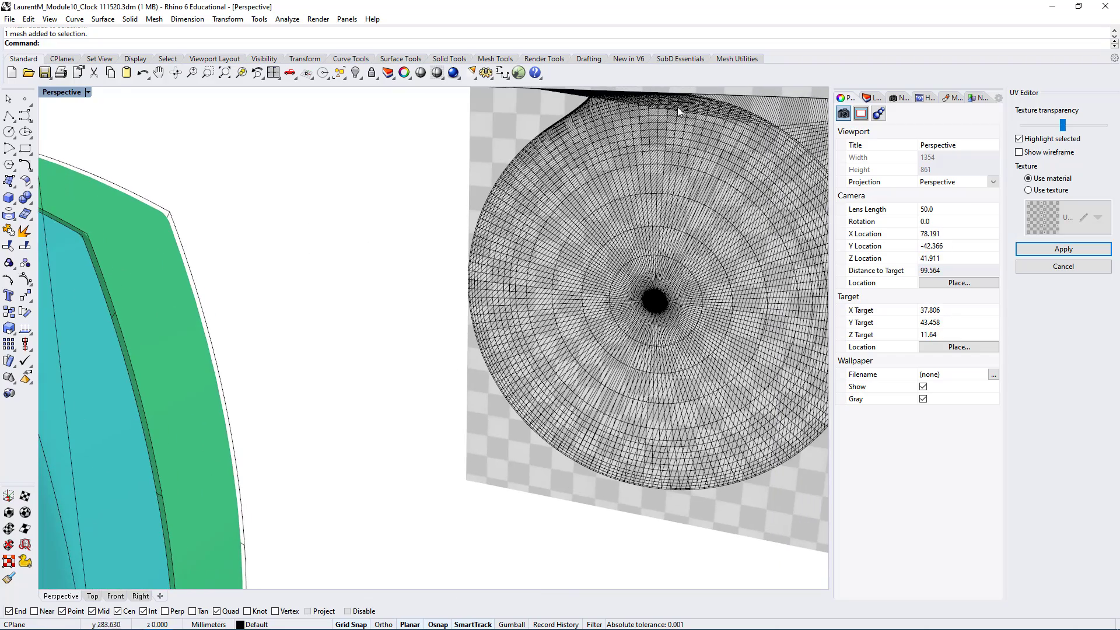
{"action": "scroll", "coordinate": [688, 152], "scroll_direction": "up", "scroll_amount": 5}
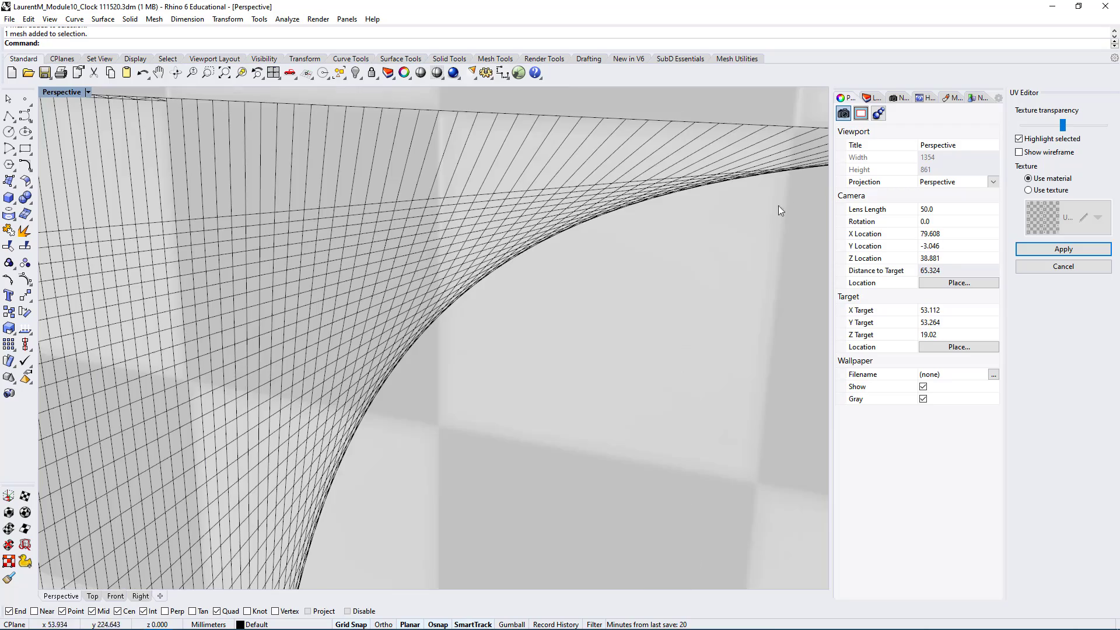
{"action": "left_click", "coordinate": [622, 212]}
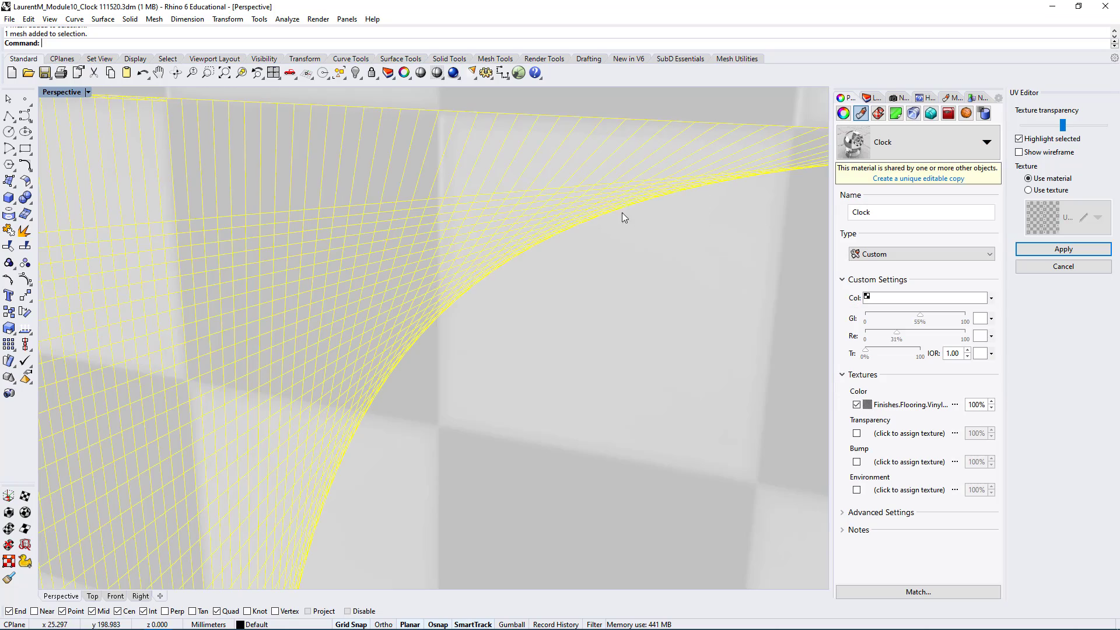
{"action": "scroll", "coordinate": [578, 298], "scroll_direction": "down", "scroll_amount": 6}
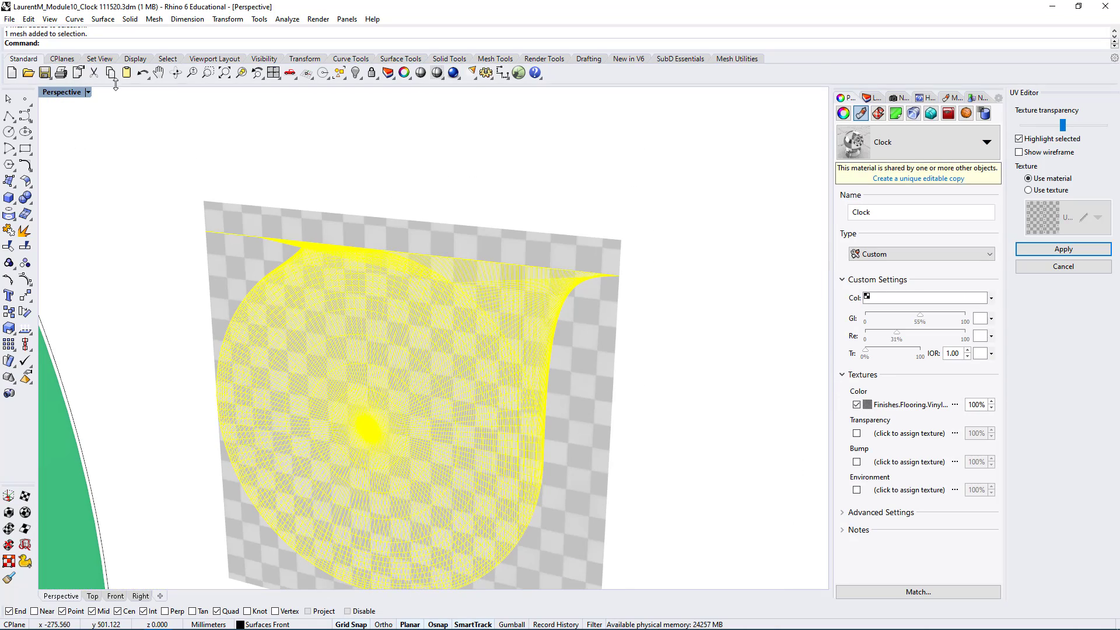
Restore the four-viewport layout and close the UV Editor without applying changes
{"action": "double_click", "coordinate": [61, 93]}
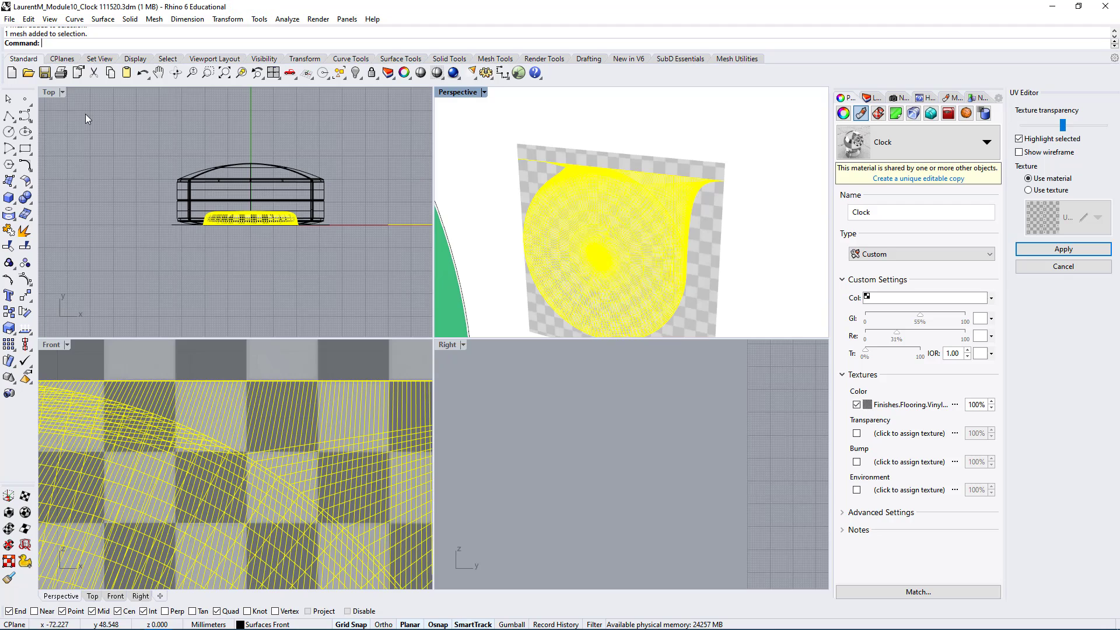
{"action": "left_click", "coordinate": [1062, 267]}
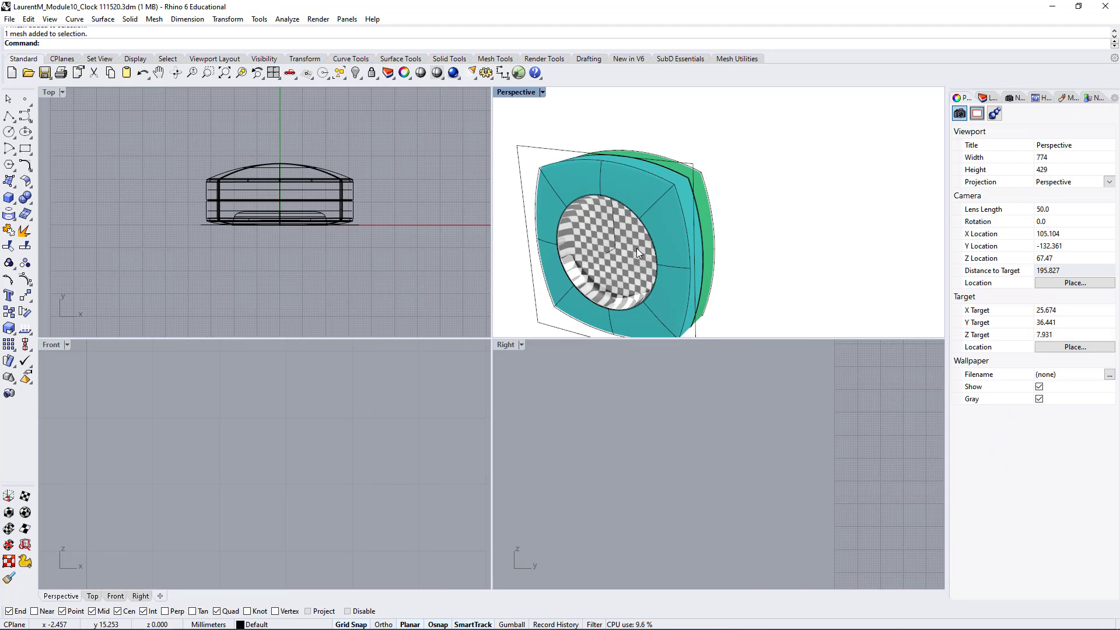
Apply a UV planar mapping on channel 1 to the dial, spanning opposite corners of the rectangle around the clock in the Front view
{"action": "left_click", "coordinate": [638, 250]}
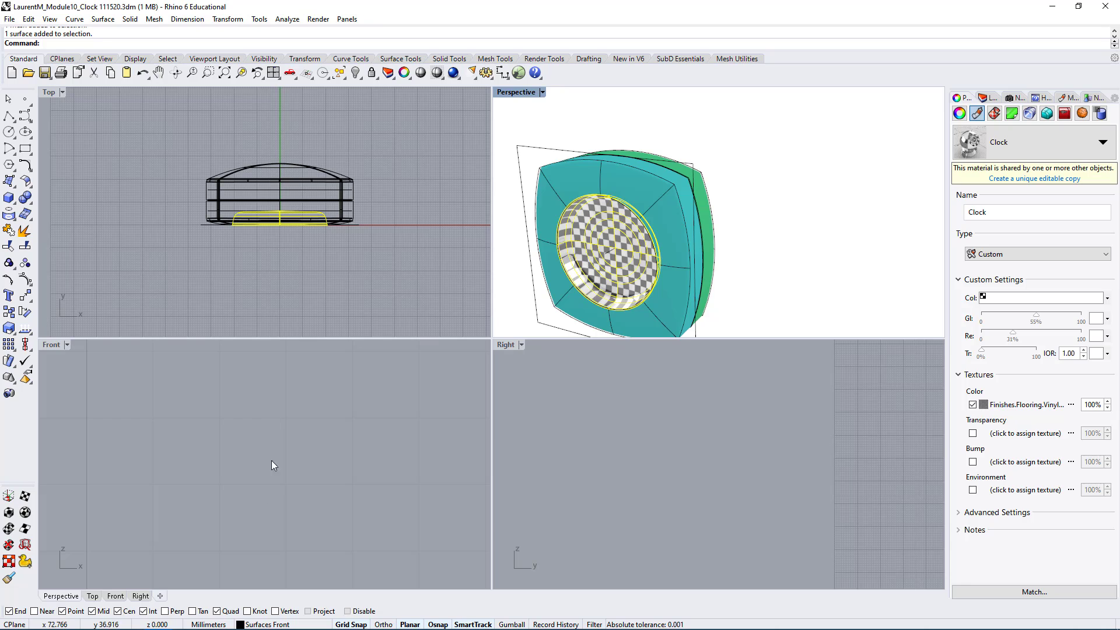
{"action": "right_click_drag", "start_coordinate": [271, 461], "coordinate": [275, 435]}
{"action": "scroll", "coordinate": [275, 435], "scroll_direction": "down", "scroll_amount": 20}
{"action": "scroll", "coordinate": [244, 427], "scroll_direction": "up", "scroll_amount": 4}
{"action": "right_click_drag", "start_coordinate": [139, 467], "coordinate": [281, 444]}
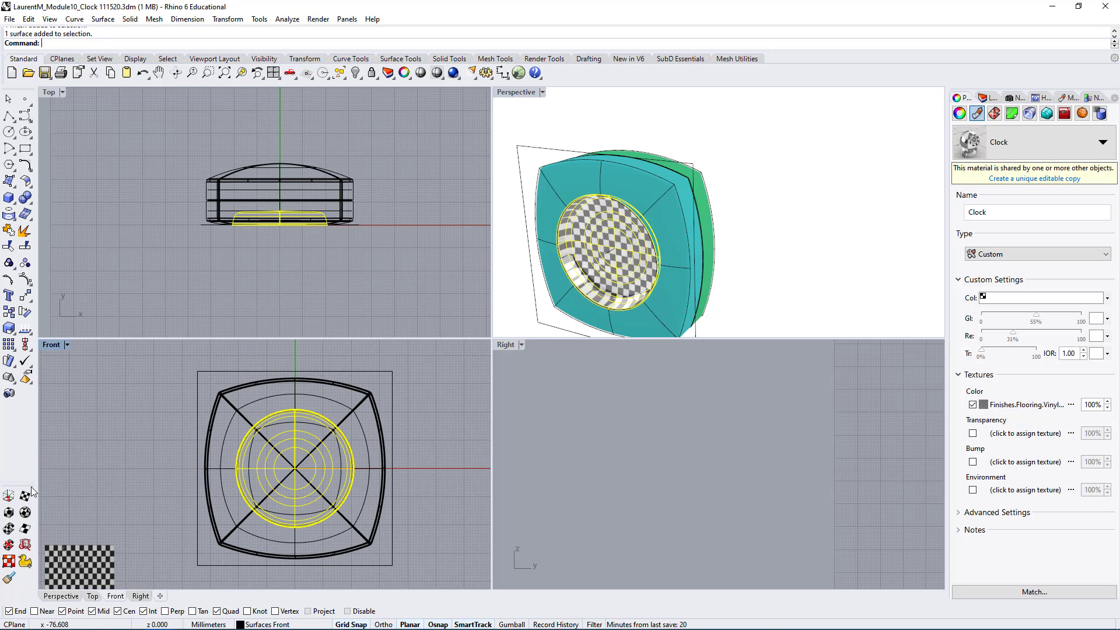
{"action": "left_click", "coordinate": [26, 495]}
{"action": "left_click", "coordinate": [197, 371]}
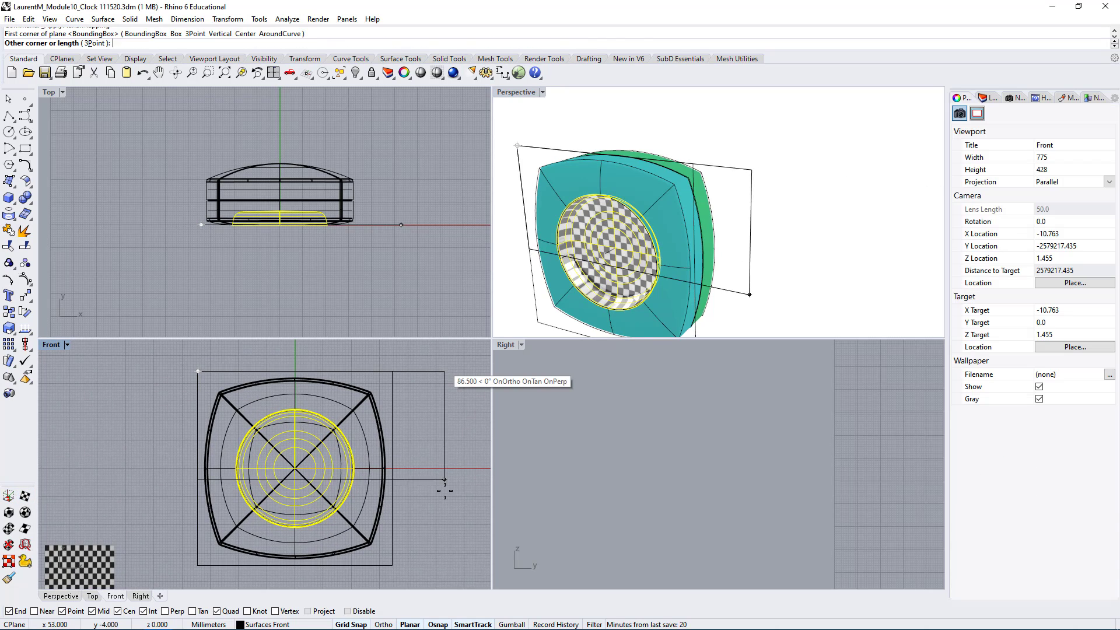
{"action": "left_click", "coordinate": [392, 564]}
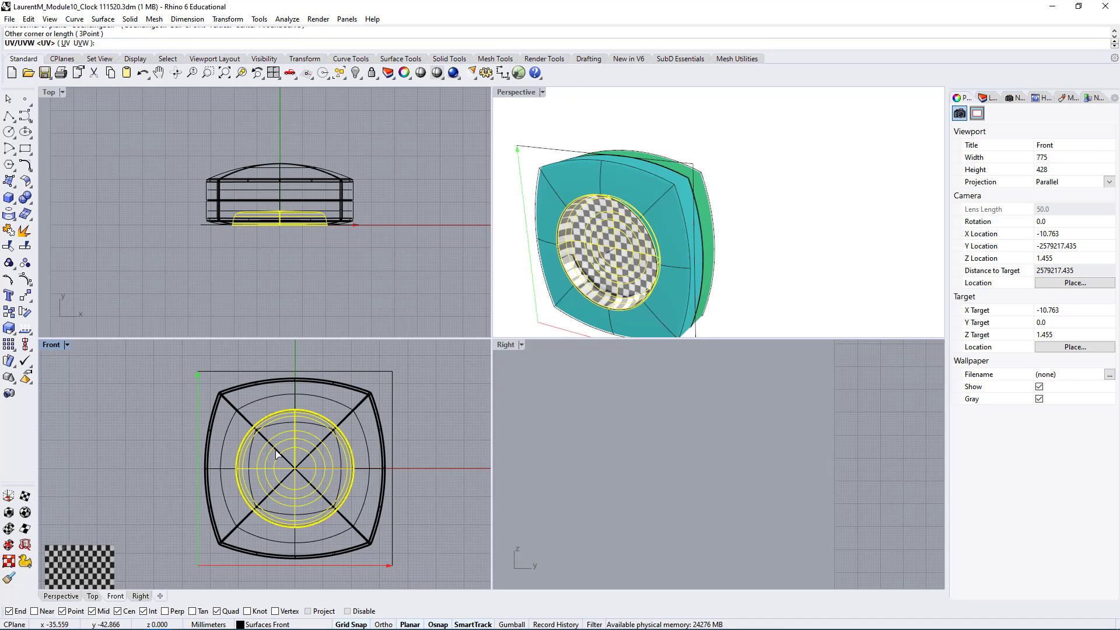
{"action": "key", "text": "Return"}
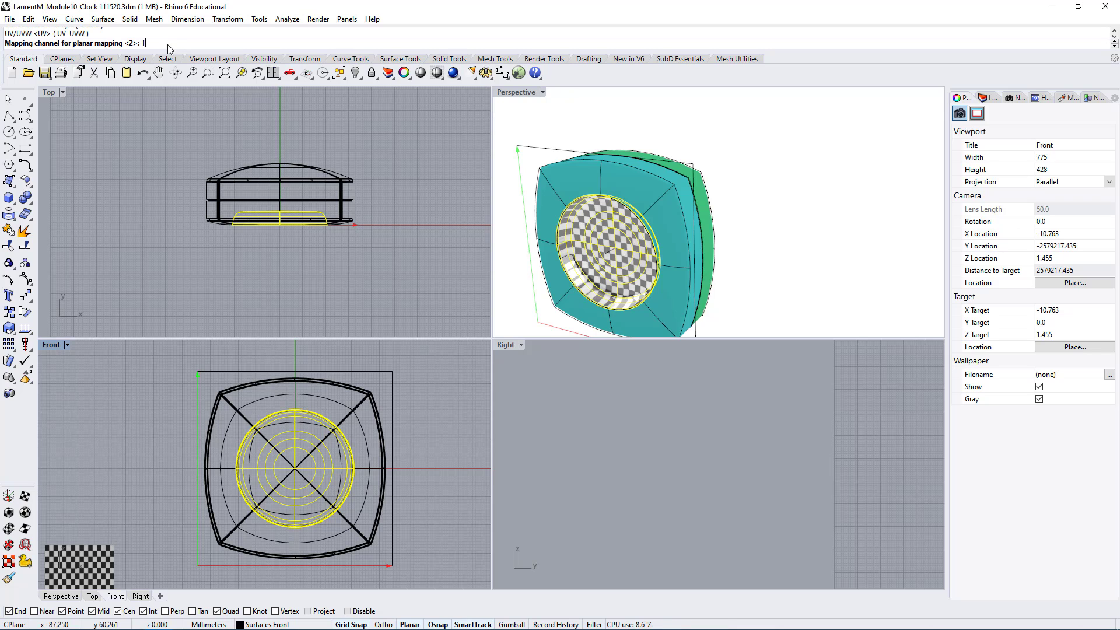
{"action": "key", "text": "Return"}
{"action": "right_click_drag", "start_coordinate": [722, 253], "coordinate": [792, 126]}
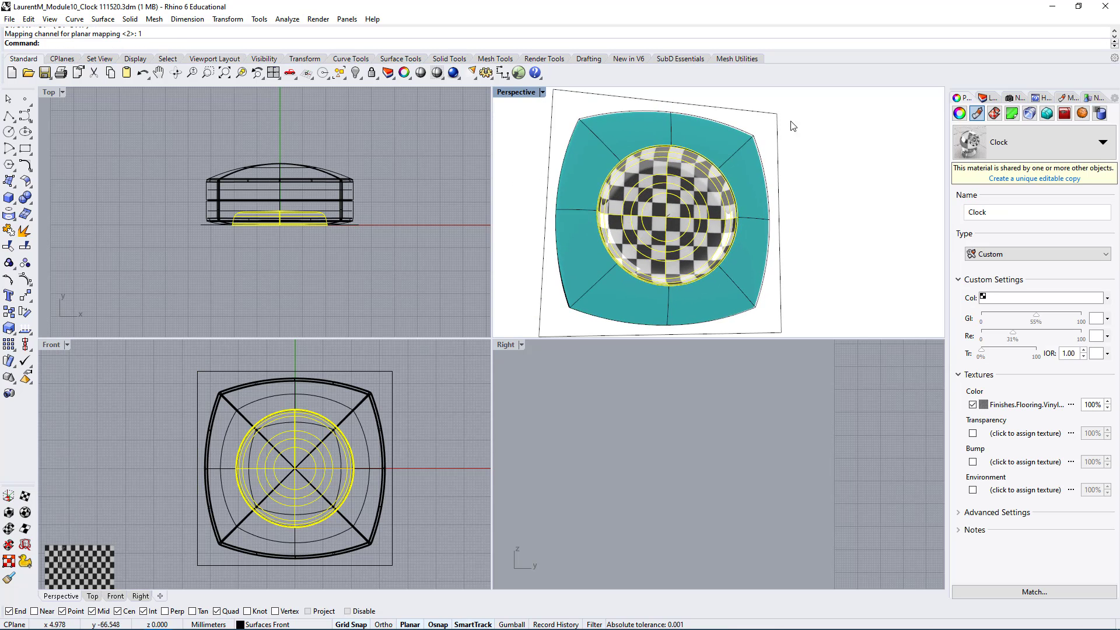
{"action": "left_click", "coordinate": [777, 129]}
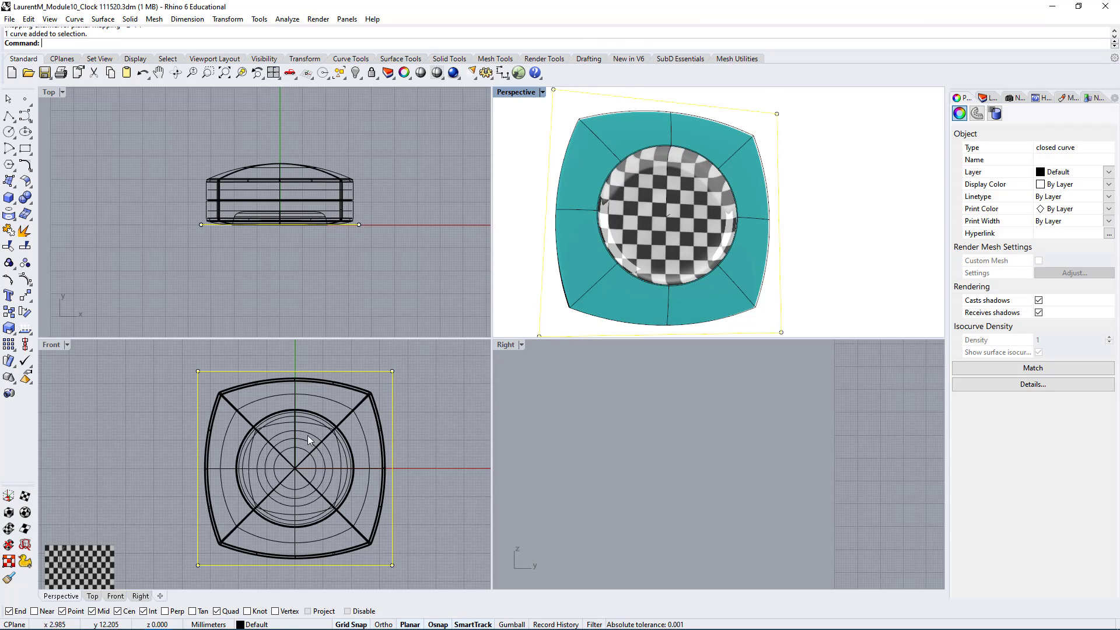
Start the UV Editor for the dial and place its rectangle, about 20 mm square, beside the clock in the Front view
{"action": "right_click_drag", "start_coordinate": [296, 489], "coordinate": [241, 465]}
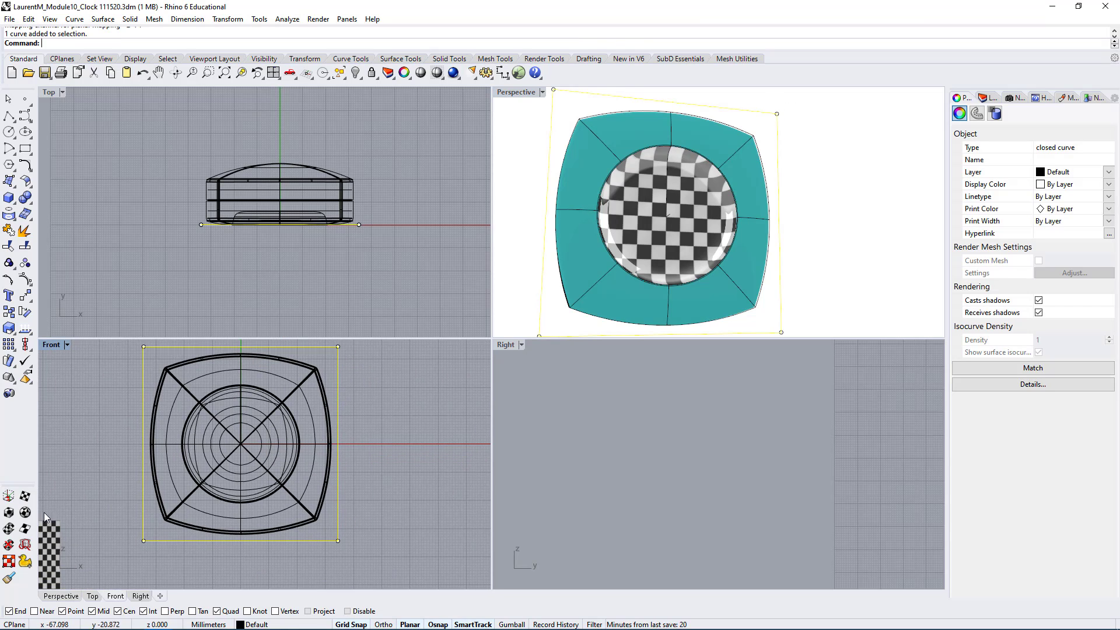
{"action": "left_click", "coordinate": [8, 561]}
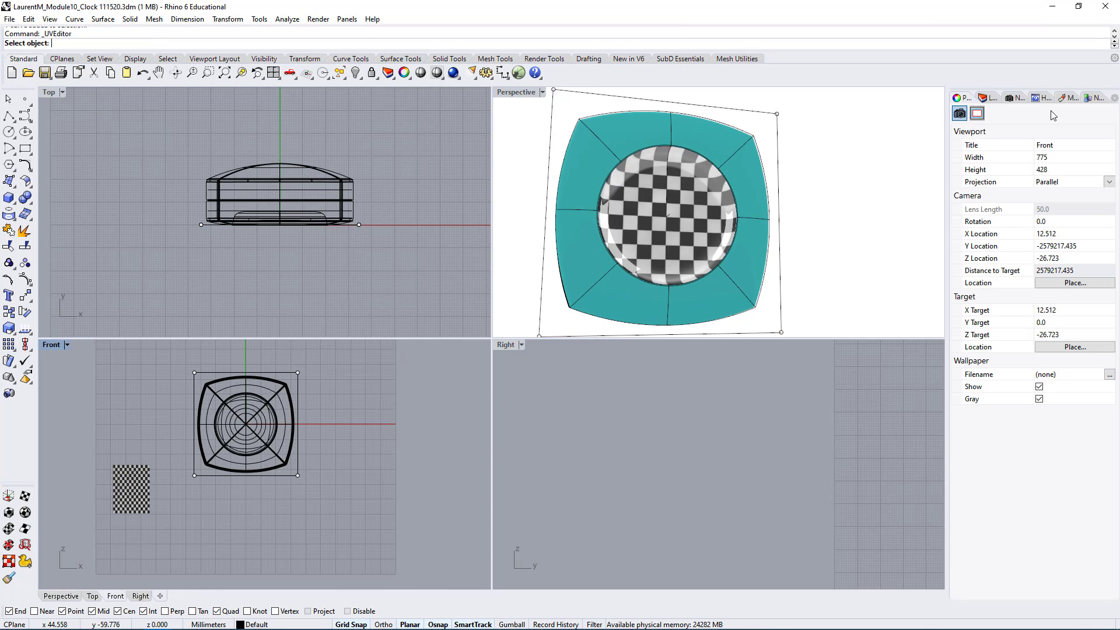
{"action": "left_click", "coordinate": [307, 530]}
{"action": "left_click", "coordinate": [703, 277]}
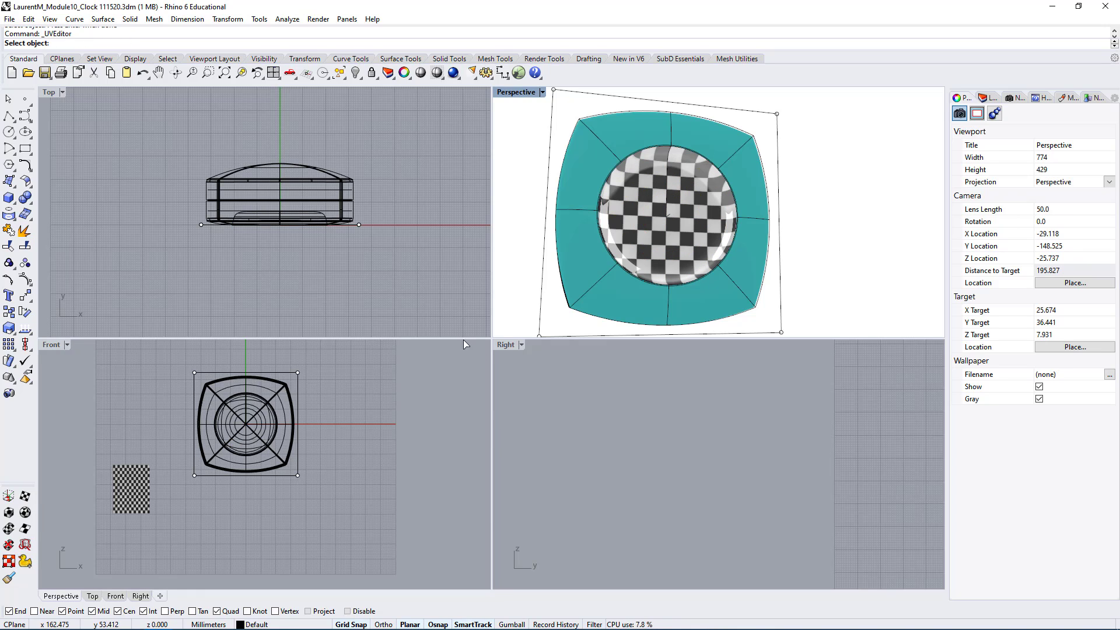
{"action": "left_click", "coordinate": [685, 185]}
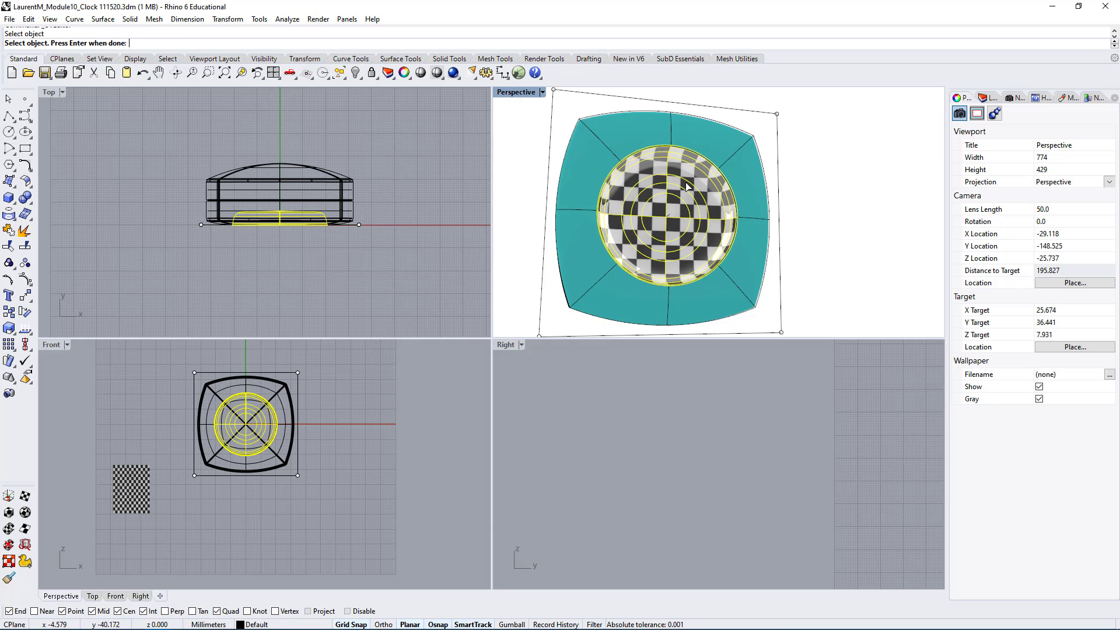
{"action": "right_click", "coordinate": [104, 137]}
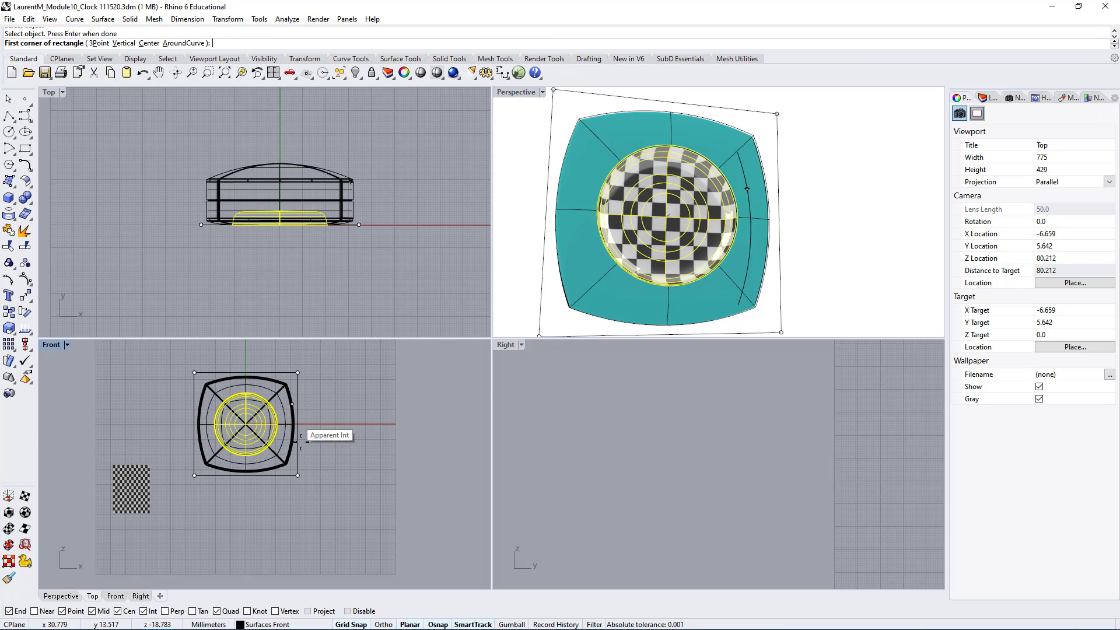
{"action": "scroll", "coordinate": [343, 376], "scroll_direction": "up", "scroll_amount": 5}
{"action": "left_click", "coordinate": [320, 392]}
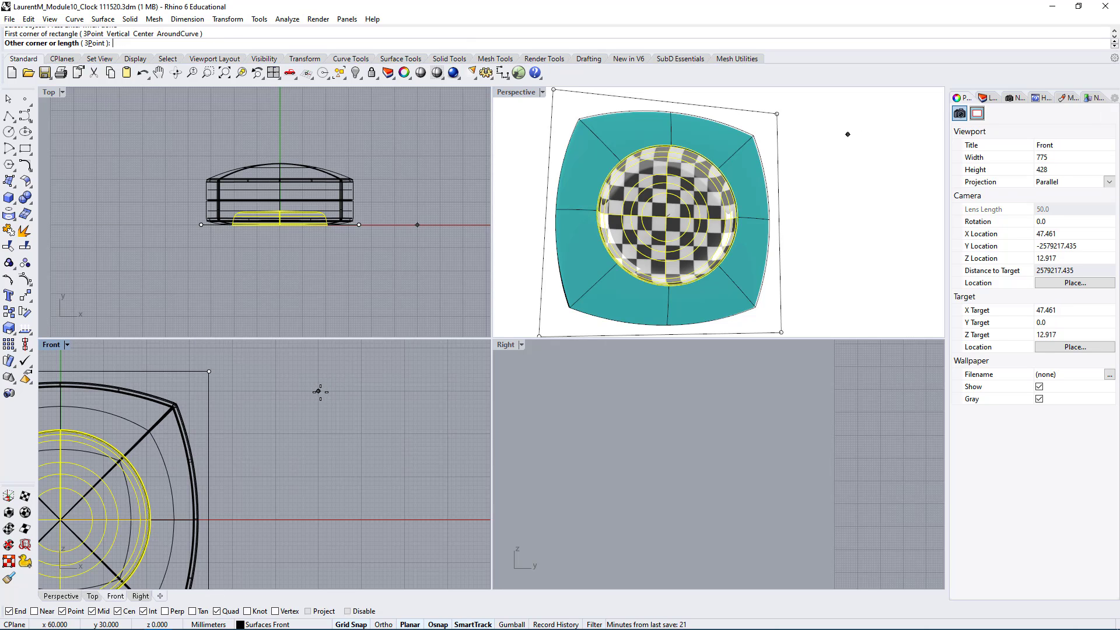
{"action": "left_click", "coordinate": [406, 481]}
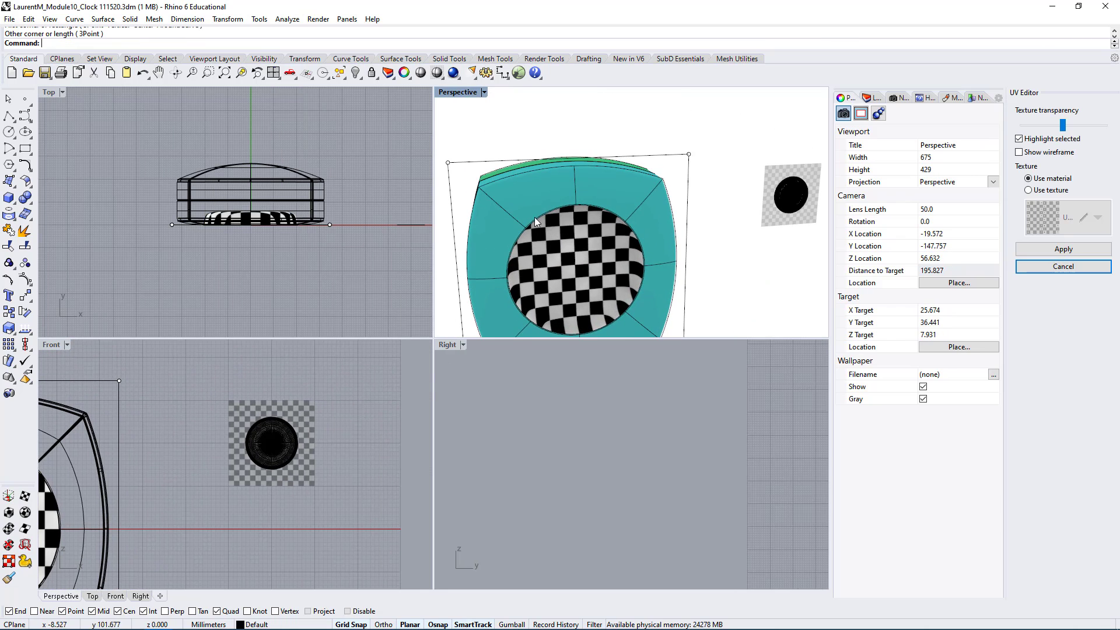
Zoom in on the dial and its UV mesh, and align the Front and Perspective viewports side by side
{"action": "scroll", "coordinate": [534, 217], "scroll_direction": "up", "scroll_amount": 3}
{"action": "scroll", "coordinate": [280, 421], "scroll_direction": "up", "scroll_amount": 8}
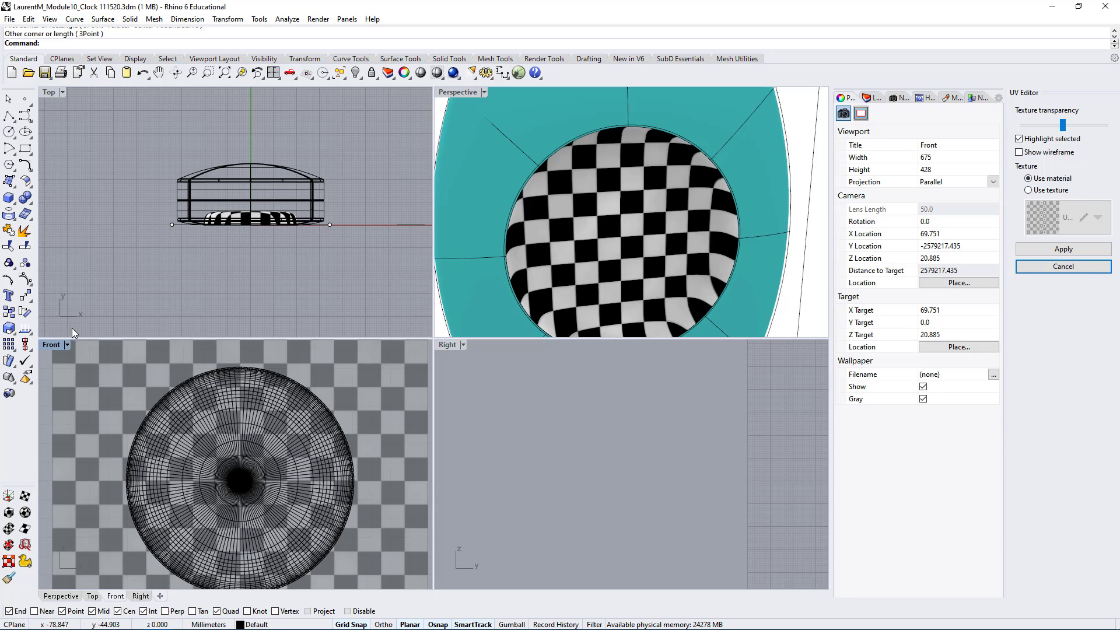
{"action": "left_click_drag", "start_coordinate": [55, 345], "coordinate": [53, 205]}
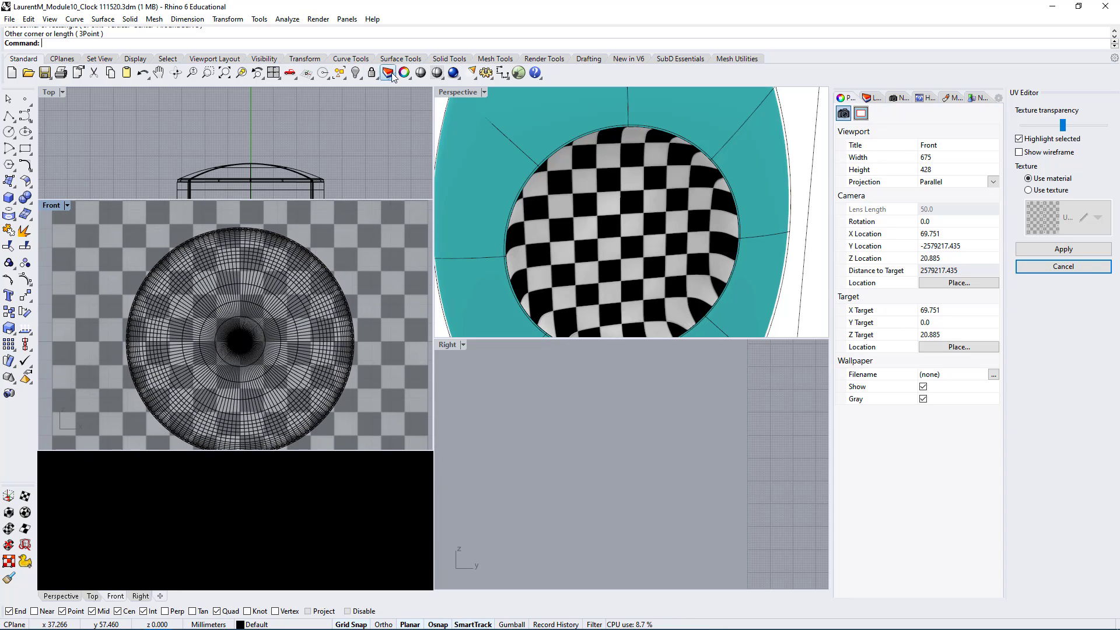
{"action": "left_click_drag", "start_coordinate": [455, 92], "coordinate": [454, 206]}
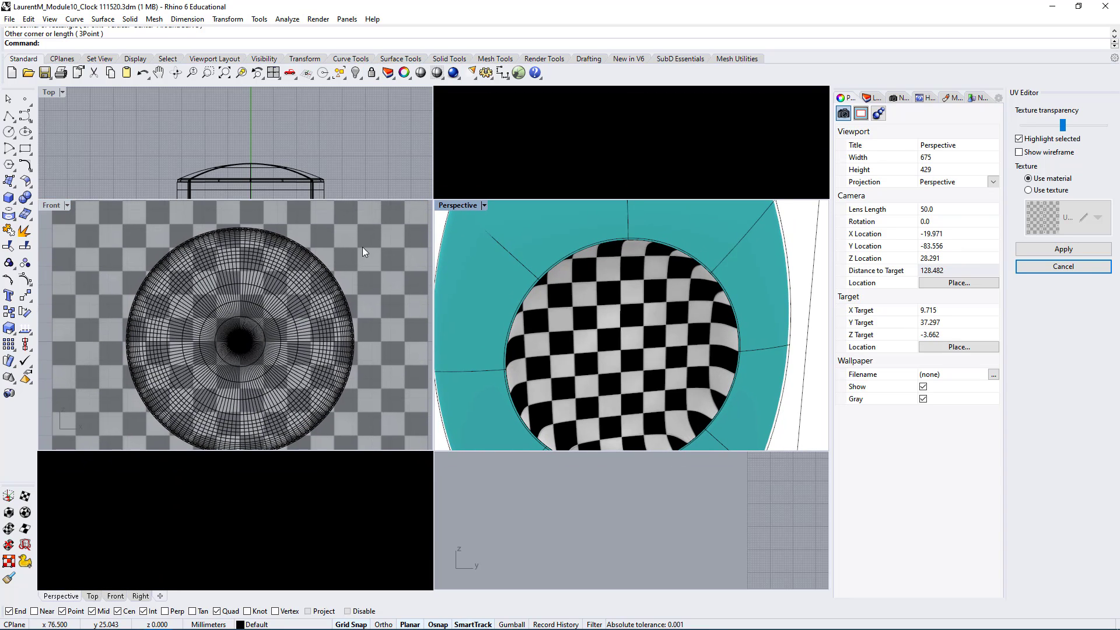
Enlarge the UV mesh about 2.4 times with Scale2D from its center, so it extends beyond the checker image
{"action": "scroll", "coordinate": [362, 252], "scroll_direction": "down", "scroll_amount": 4}
{"action": "left_click", "coordinate": [260, 317]}
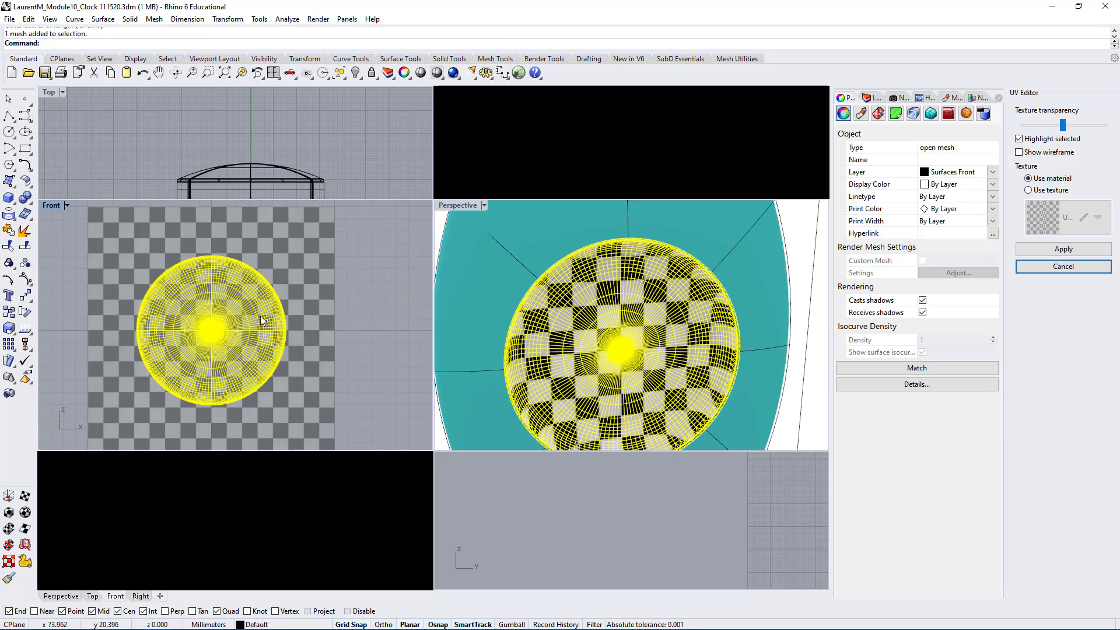
{"action": "type", "text": "Scale1D"}
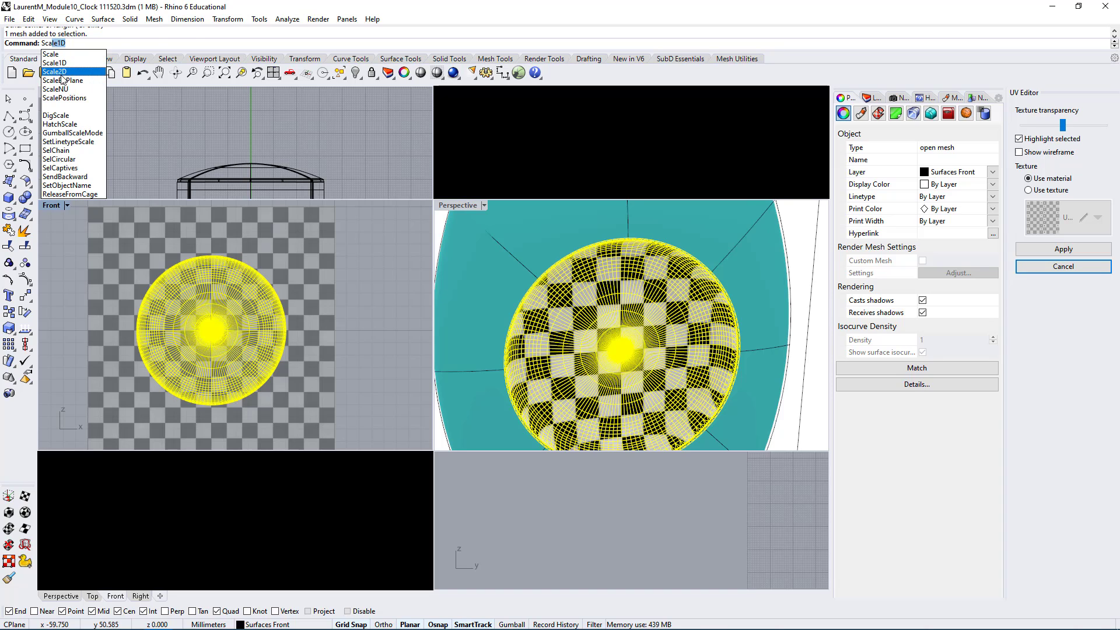
{"action": "left_click", "coordinate": [62, 72]}
{"action": "scroll", "coordinate": [217, 344], "scroll_direction": "up", "scroll_amount": 5}
{"action": "scroll", "coordinate": [217, 344], "scroll_direction": "up", "scroll_amount": 2}
{"action": "left_click", "coordinate": [215, 343]}
{"action": "scroll", "coordinate": [216, 344], "scroll_direction": "down", "scroll_amount": 8}
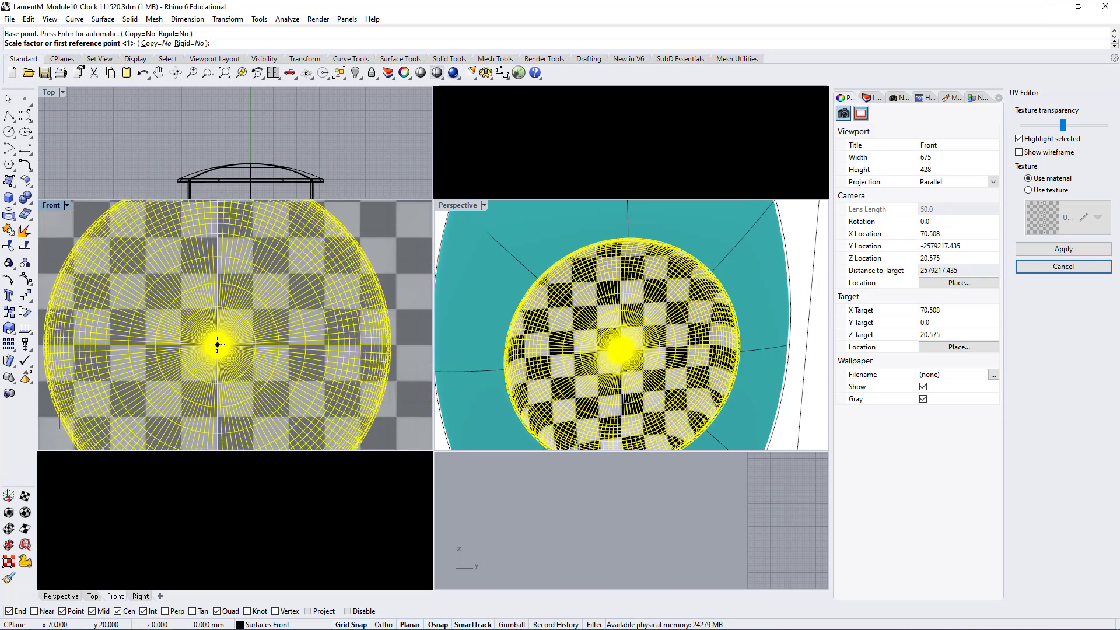
{"action": "left_click", "coordinate": [285, 343]}
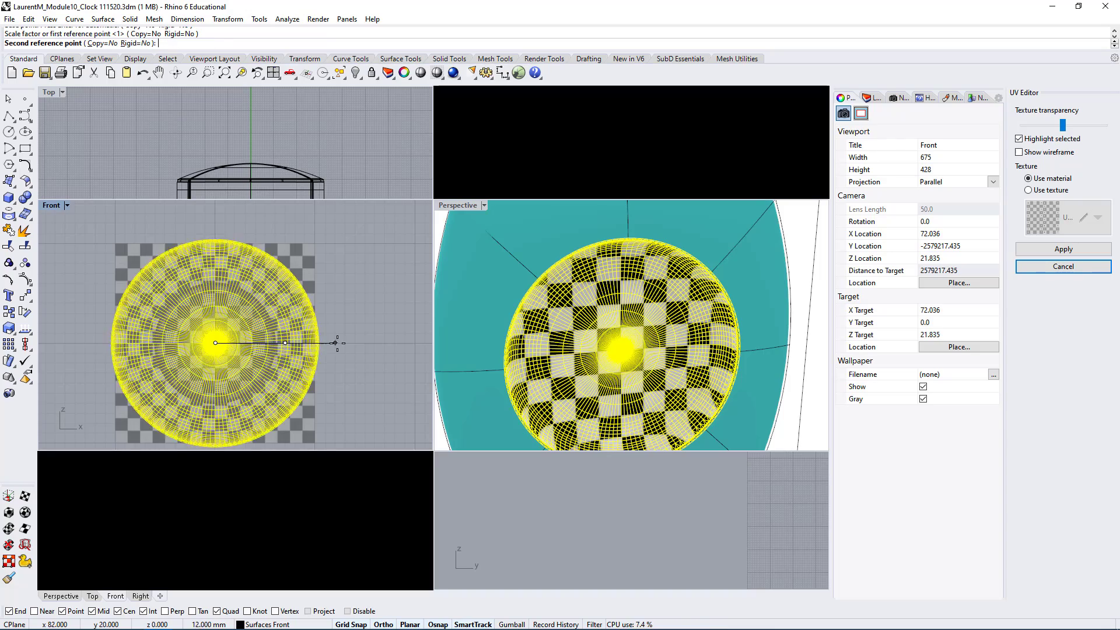
{"action": "left_click", "coordinate": [386, 343]}
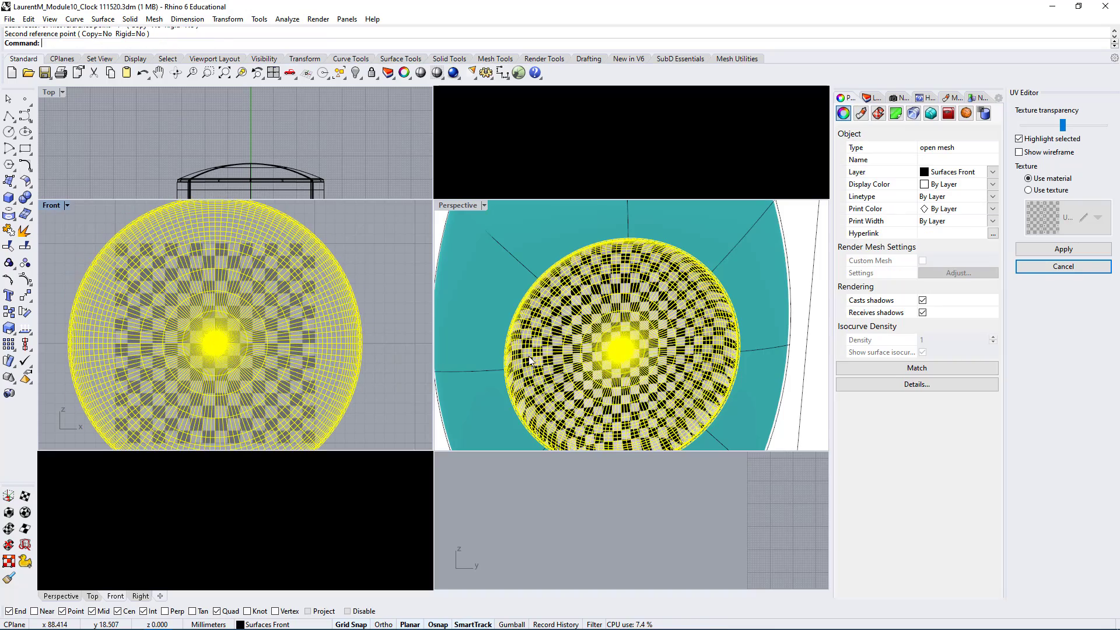
Compare the checker pattern on the dial with the enlarged UV mesh, selecting and deselecting each
{"action": "scroll", "coordinate": [607, 305], "scroll_direction": "up", "scroll_amount": 5}
{"action": "scroll", "coordinate": [606, 305], "scroll_direction": "up", "scroll_amount": 4}
{"action": "scroll", "coordinate": [555, 277], "scroll_direction": "down", "scroll_amount": 7}
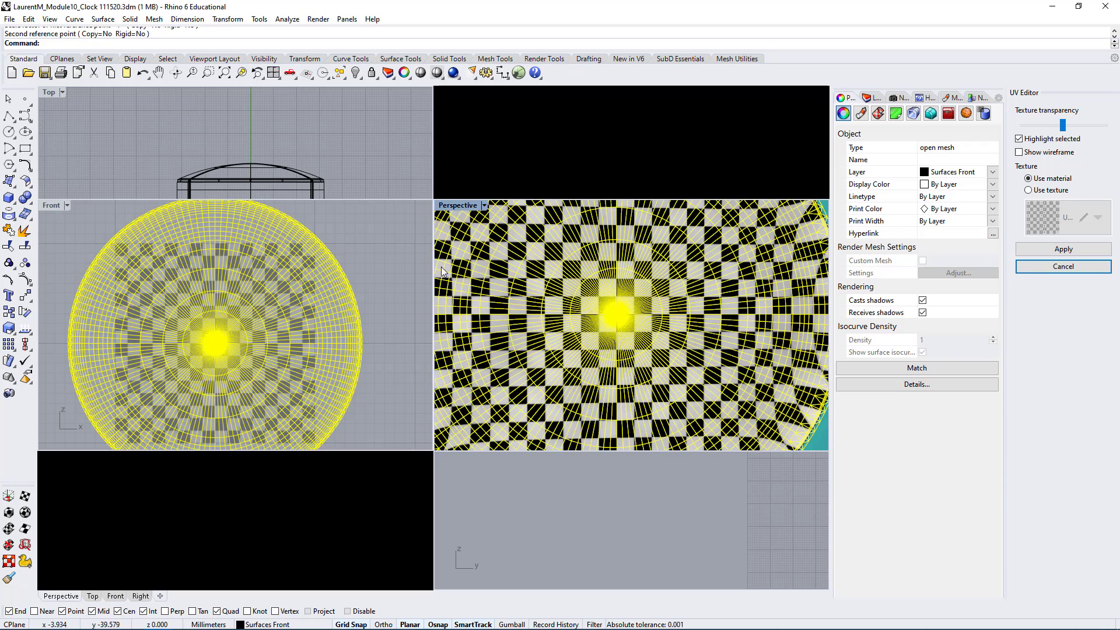
{"action": "left_click", "coordinate": [640, 338]}
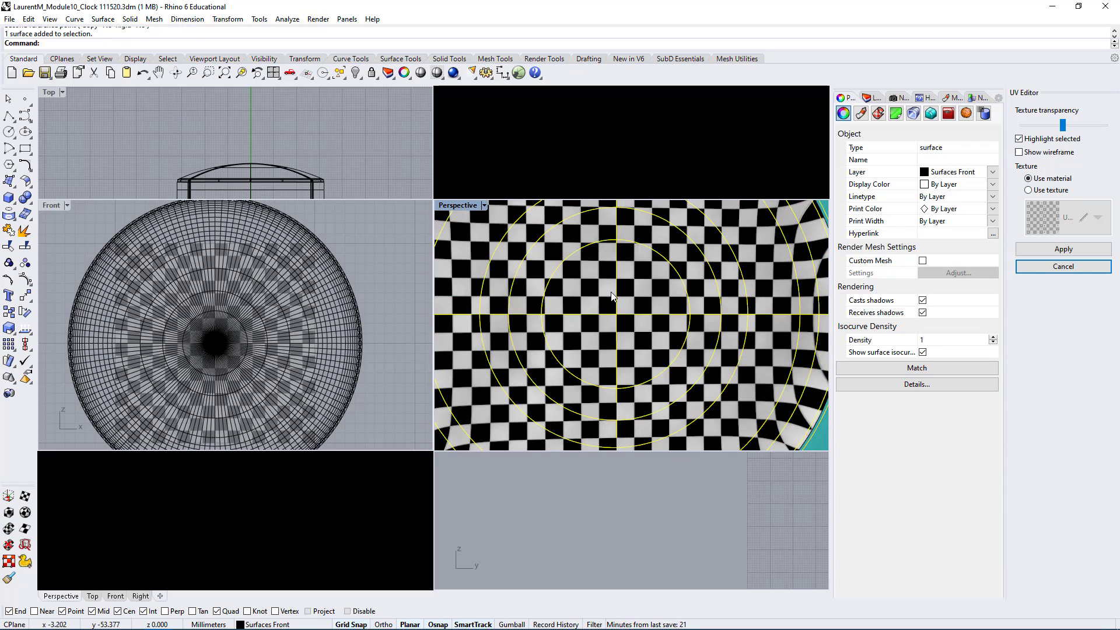
{"action": "scroll", "coordinate": [612, 296], "scroll_direction": "down", "scroll_amount": 3}
{"action": "left_click", "coordinate": [285, 310]}
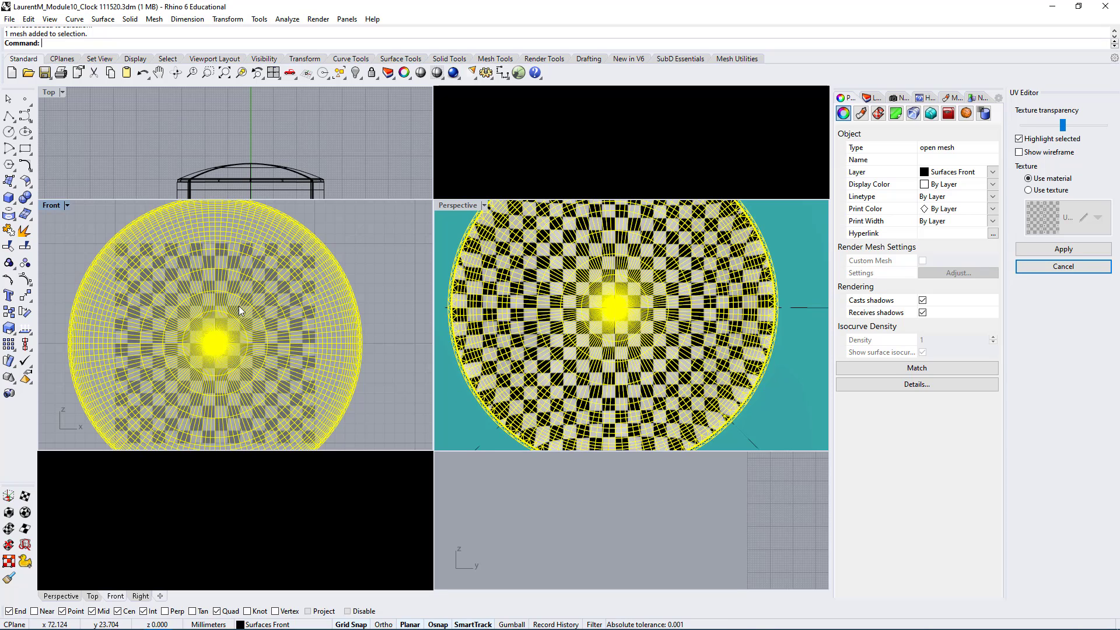
{"action": "left_click", "coordinate": [379, 277]}
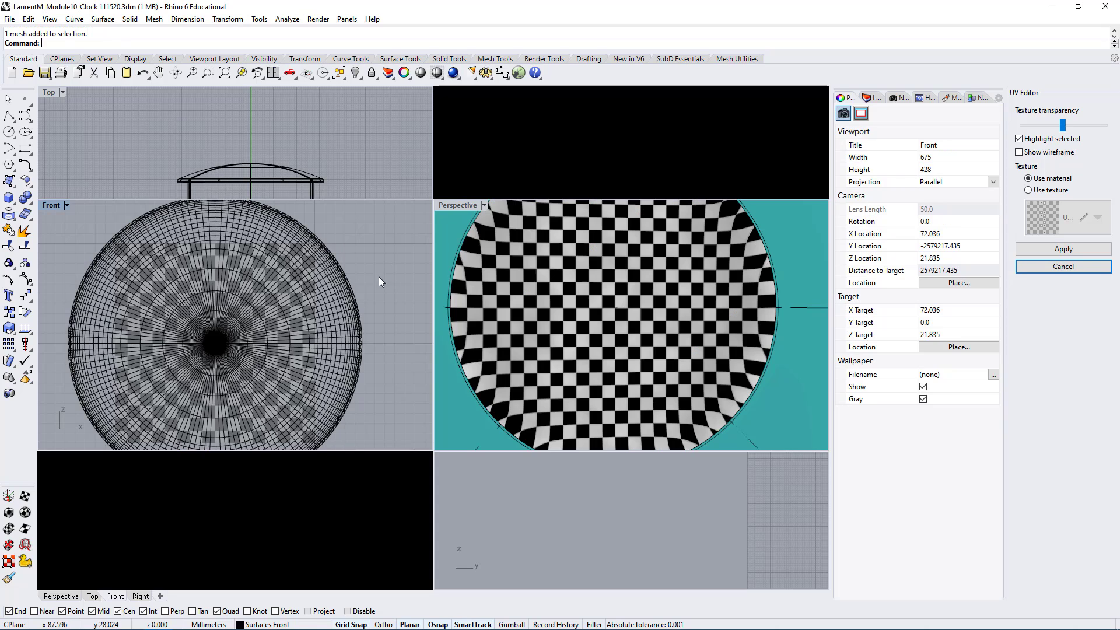
{"action": "left_click", "coordinate": [327, 320]}
{"action": "type", "text": "Scale1D"}
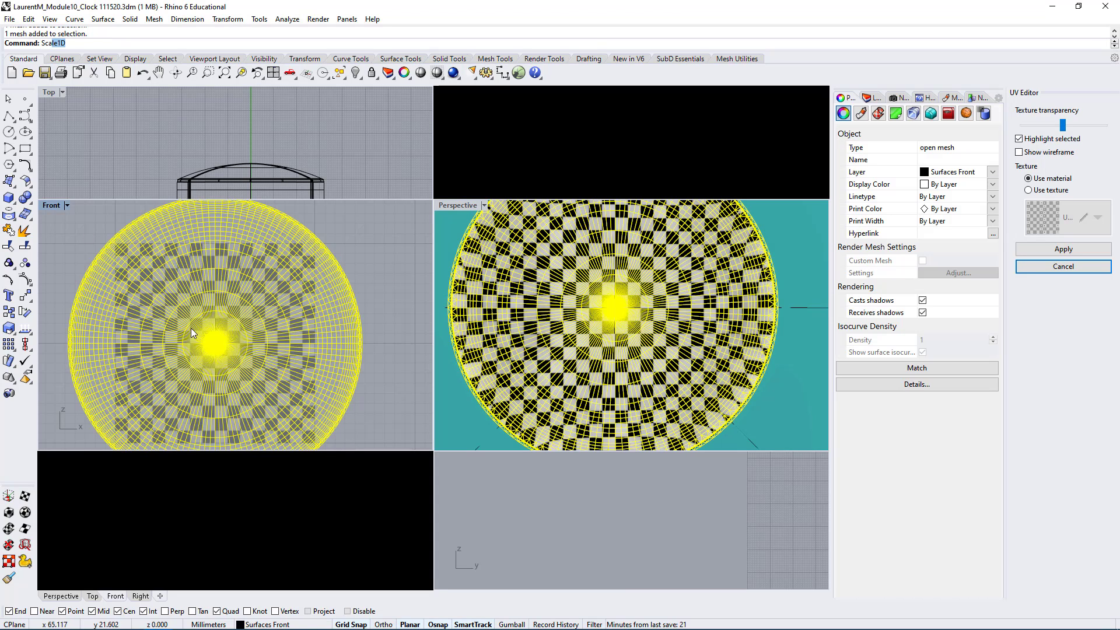
{"action": "key", "text": "Return"}
{"action": "left_click", "coordinate": [215, 343]}
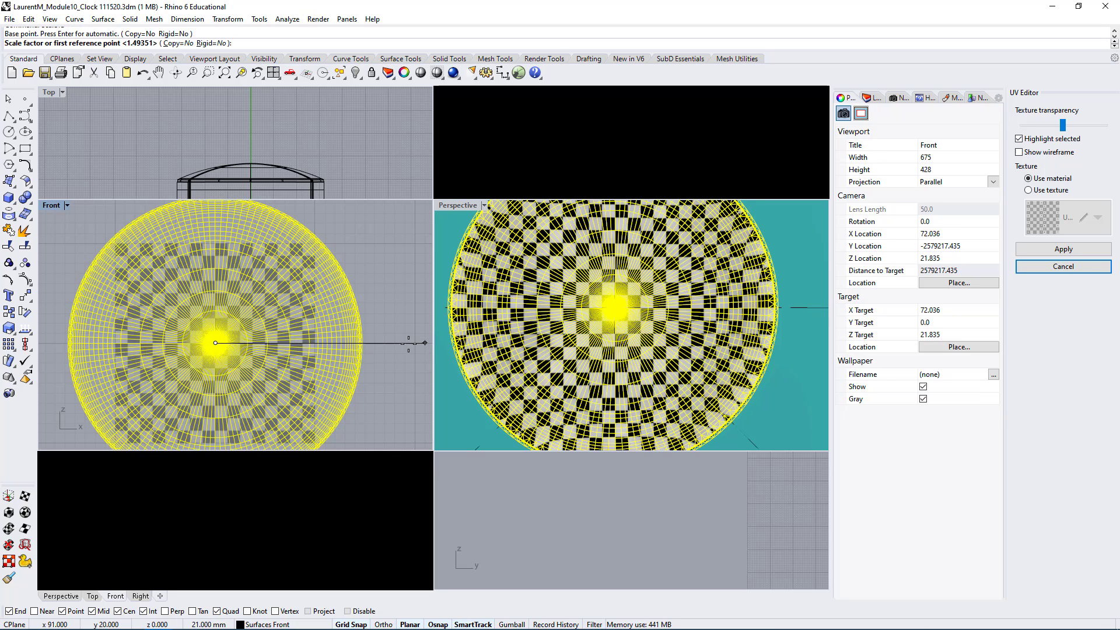
{"action": "right_click_drag", "start_coordinate": [408, 343], "coordinate": [301, 344]}
{"action": "left_click", "coordinate": [267, 343]}
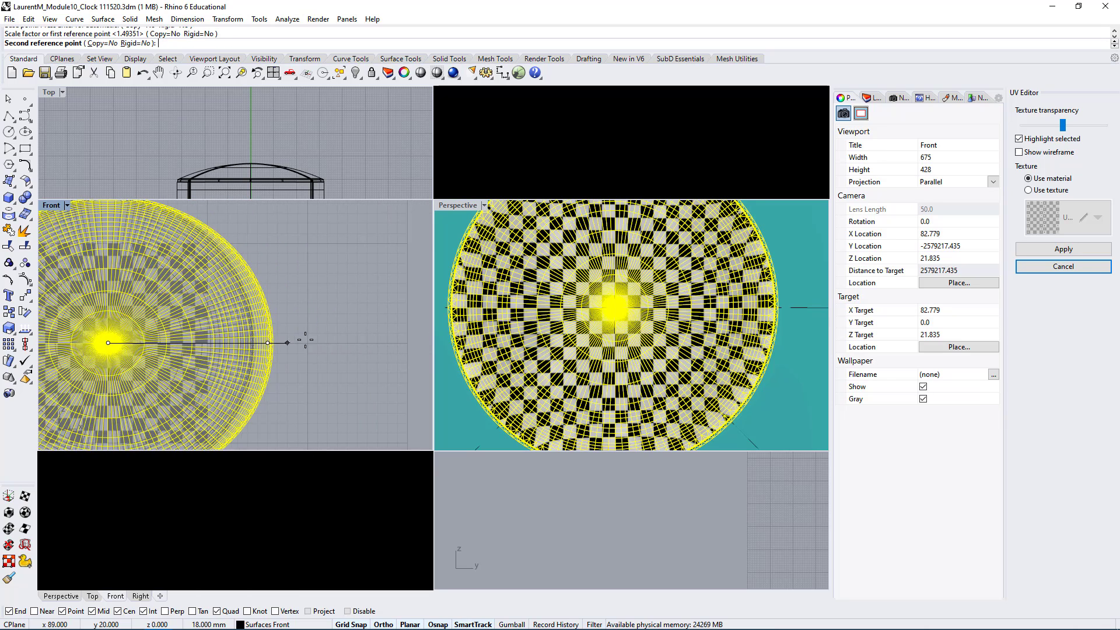
{"action": "left_click", "coordinate": [317, 343]}
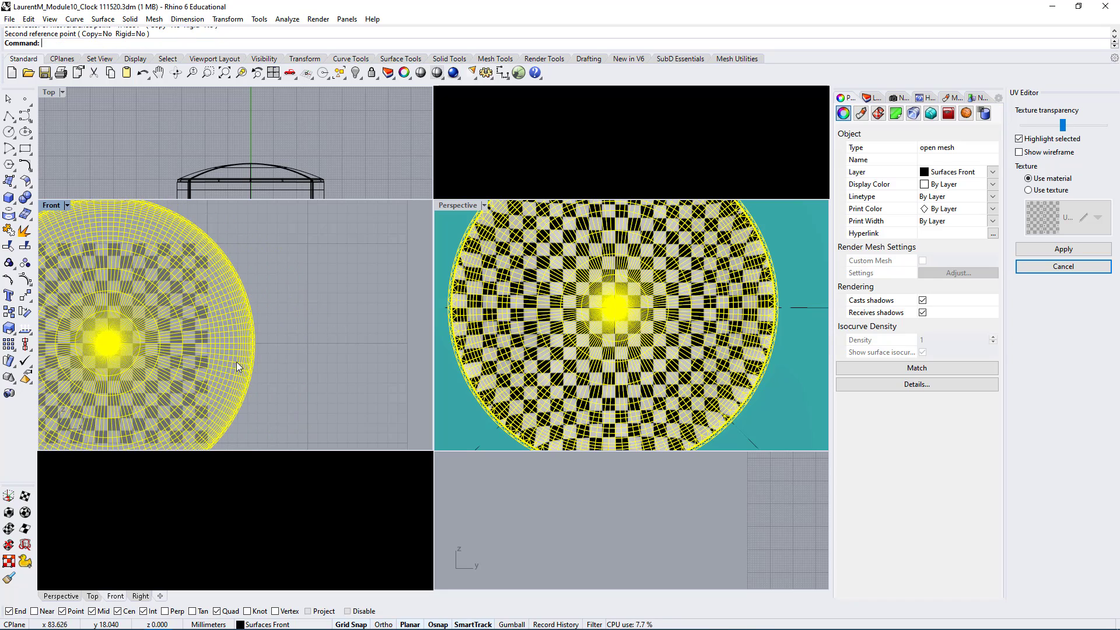
Shrink the UV mesh to about 0.24 times its size with Scale2D from its center, then deselect it
{"action": "scroll", "coordinate": [295, 347], "scroll_direction": "down", "scroll_amount": 2}
{"action": "type", "text": "Scale1D"}
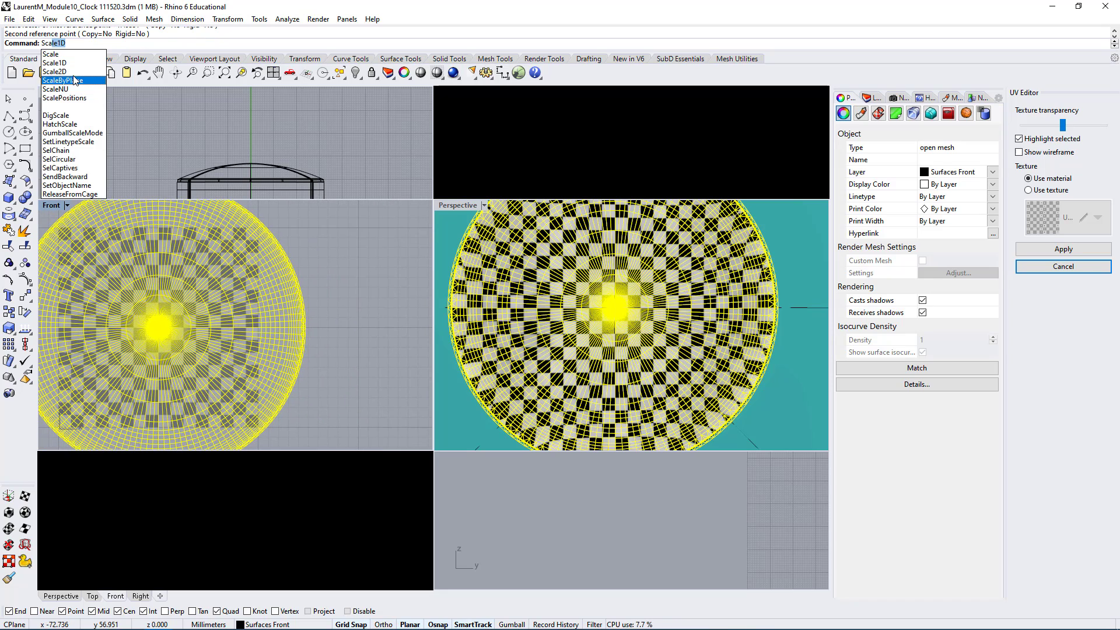
{"action": "left_click", "coordinate": [83, 72]}
{"action": "left_click", "coordinate": [159, 328]}
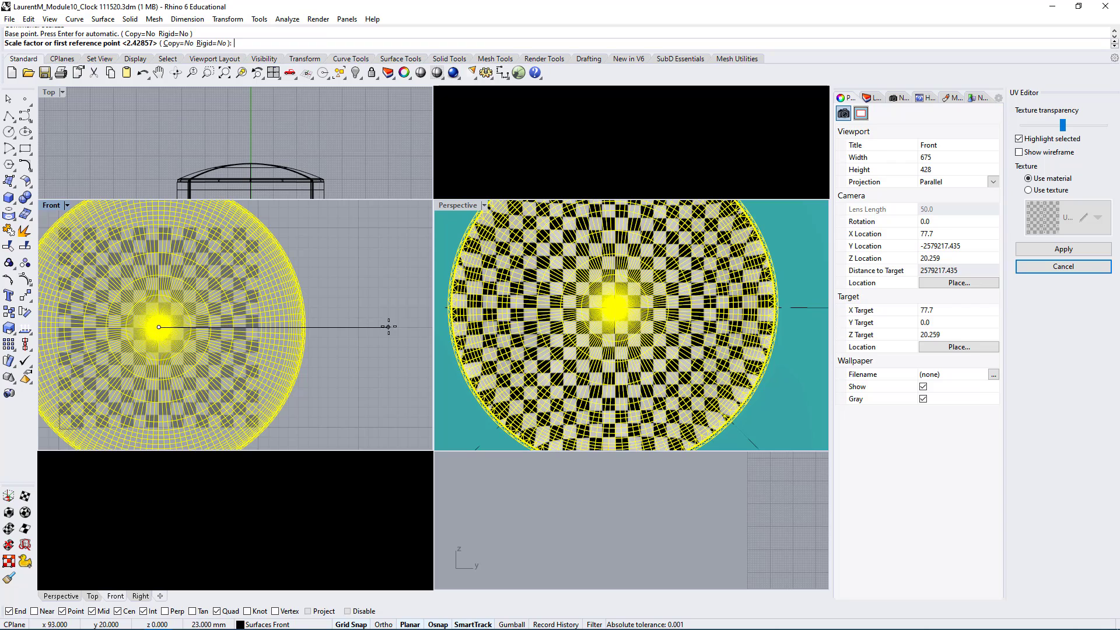
{"action": "left_click", "coordinate": [410, 326]}
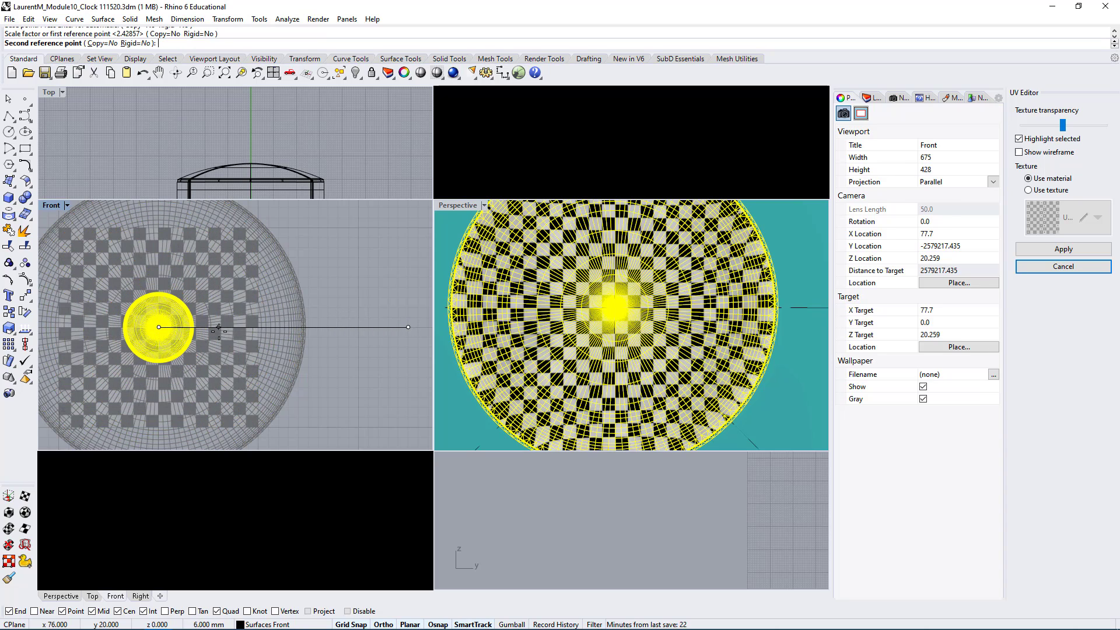
{"action": "left_click", "coordinate": [195, 327]}
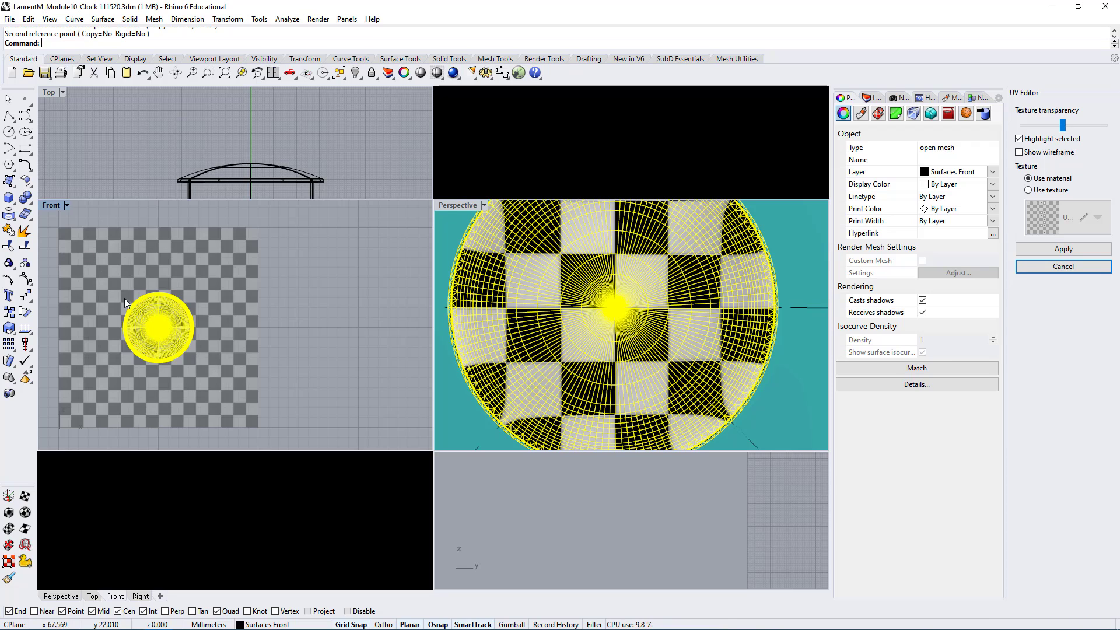
{"action": "left_click", "coordinate": [221, 369]}
Apply the UV Editor mapping to the dial and maximize the Perspective viewport to show the clock front
{"action": "right_click_drag", "start_coordinate": [639, 331], "coordinate": [589, 331]}
{"action": "scroll", "coordinate": [667, 301], "scroll_direction": "down", "scroll_amount": 4}
{"action": "scroll", "coordinate": [596, 281], "scroll_direction": "up", "scroll_amount": 6}
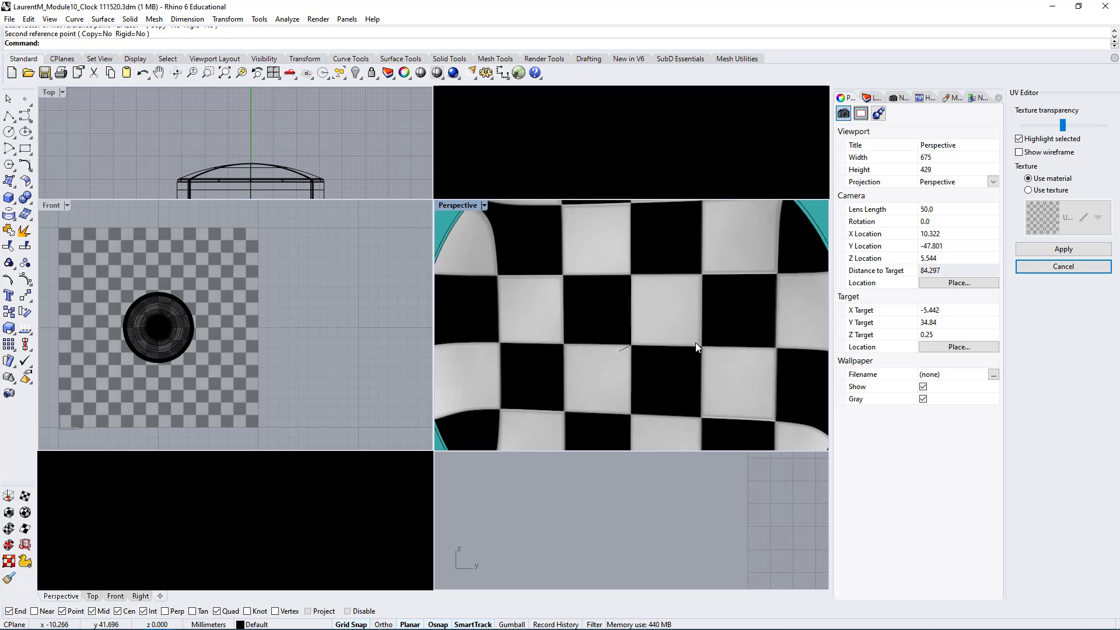
{"action": "left_click", "coordinate": [1063, 249]}
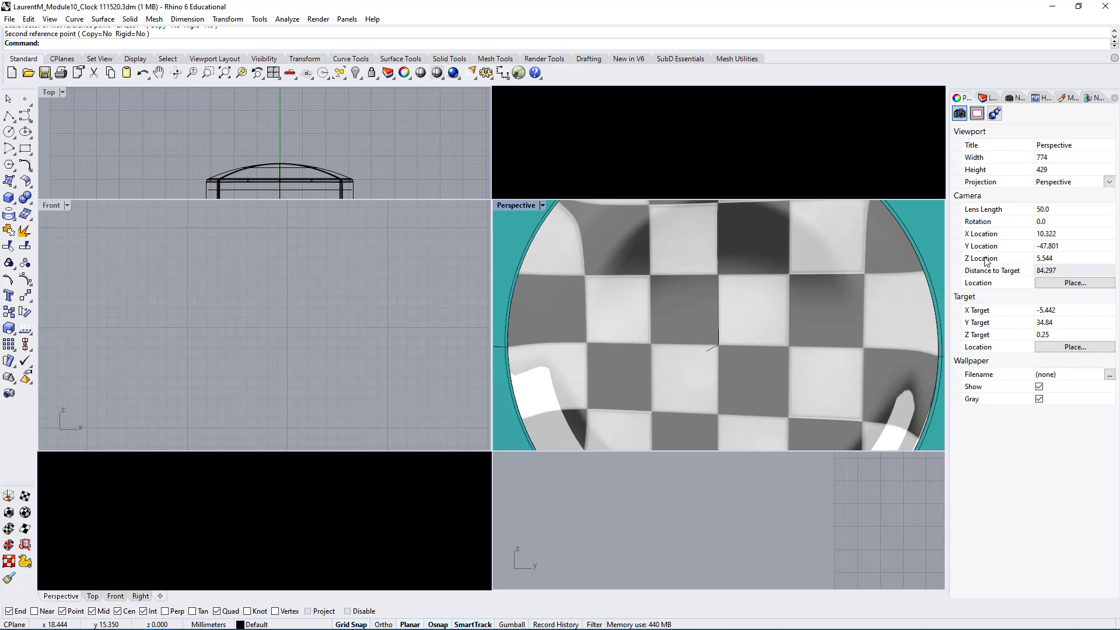
{"action": "double_click", "coordinate": [515, 207]}
{"action": "scroll", "coordinate": [561, 357], "scroll_direction": "down", "scroll_amount": 5}
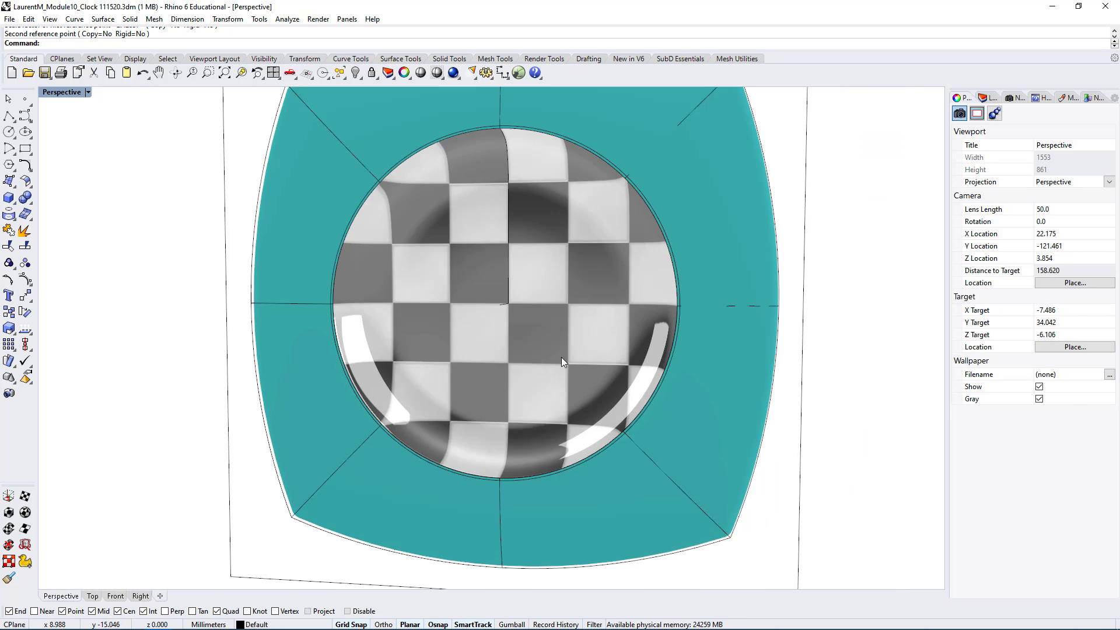
View the dial's checker mapping from several angles and start selecting the clock's teal front surface
{"action": "right_click_drag", "start_coordinate": [561, 357], "coordinate": [456, 314]}
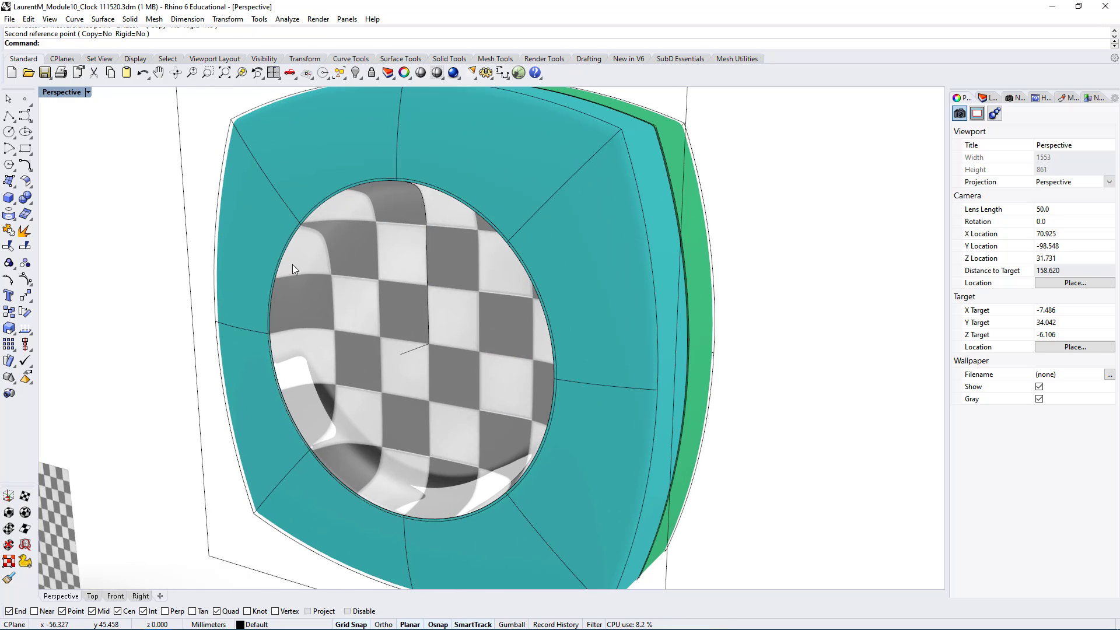
{"action": "scroll", "coordinate": [354, 278], "scroll_direction": "down", "scroll_amount": 3}
{"action": "right_click_drag", "start_coordinate": [329, 385], "coordinate": [380, 368]}
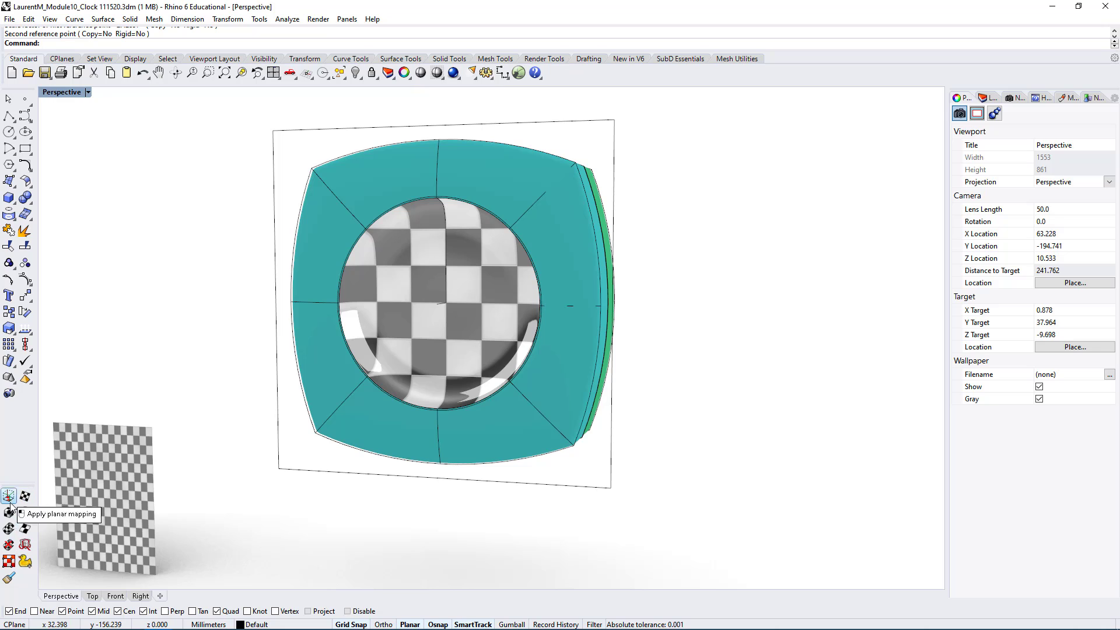
{"action": "right_click_drag", "start_coordinate": [507, 323], "coordinate": [501, 311]}
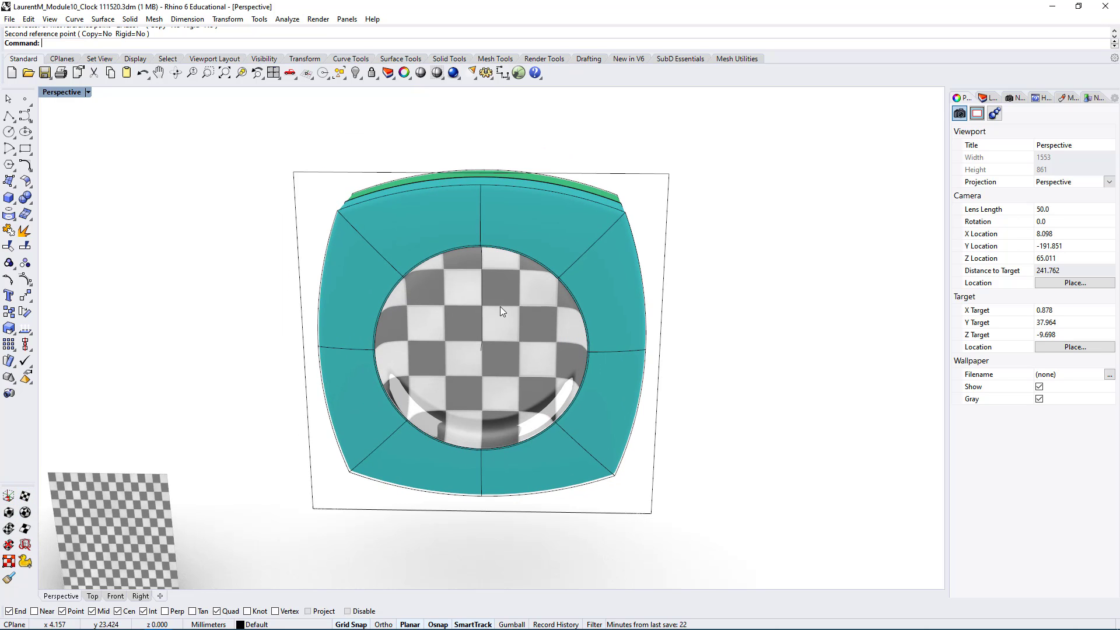
{"action": "right_click_drag", "start_coordinate": [442, 420], "coordinate": [470, 252]}
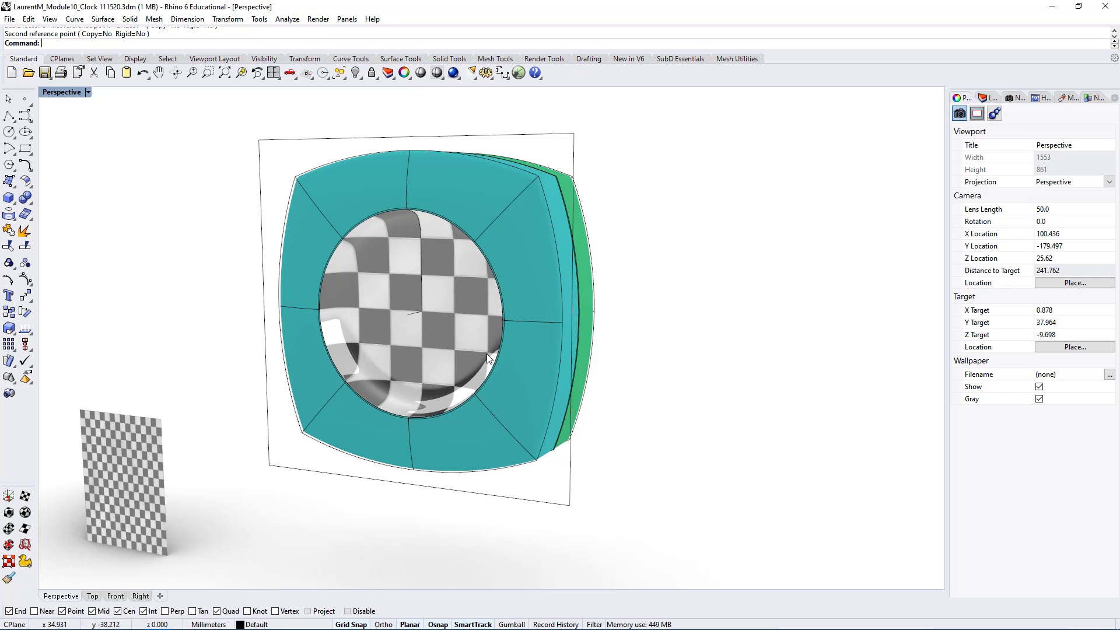
{"action": "left_click", "coordinate": [510, 200]}
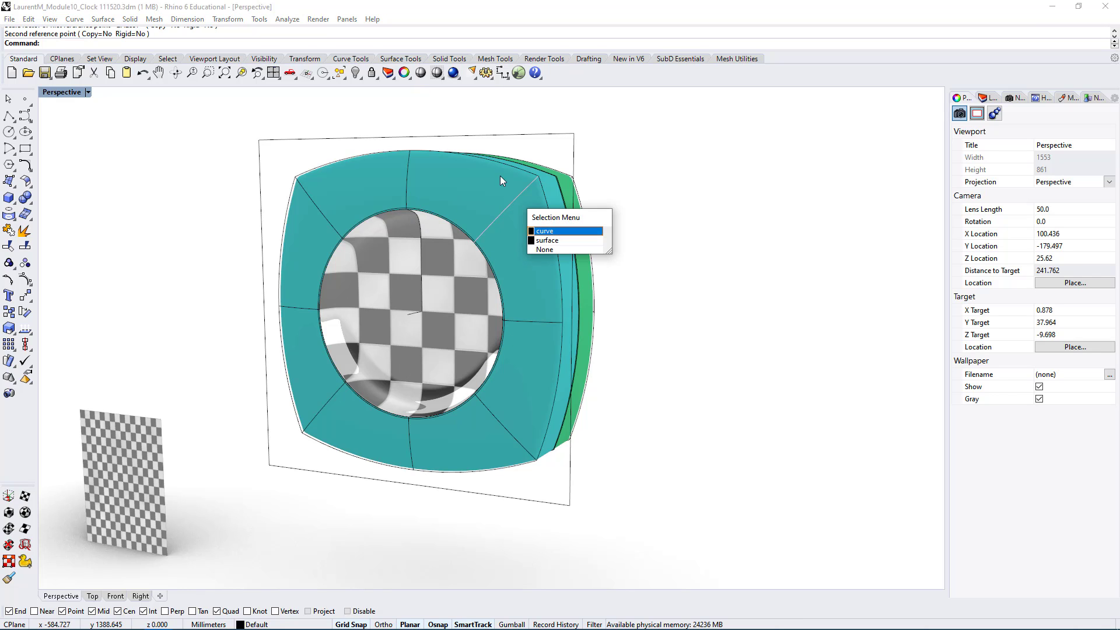